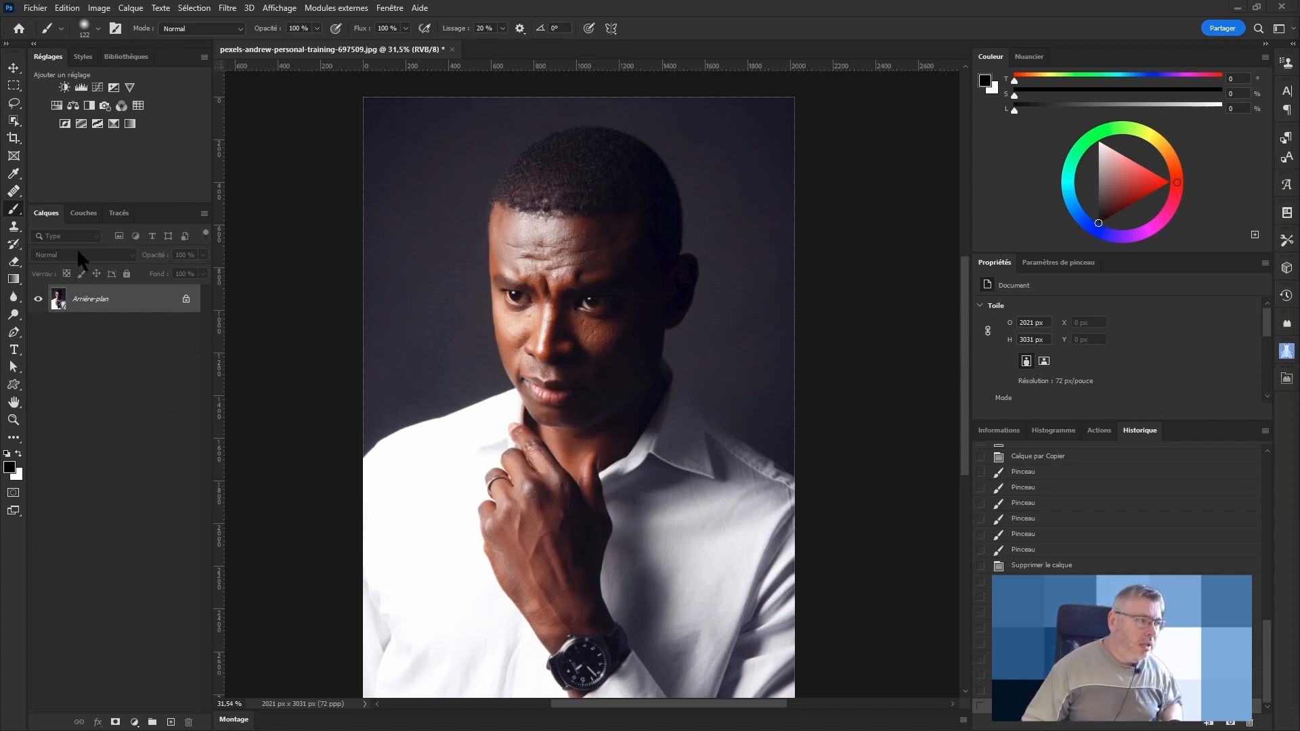
Step: Add a new empty layer above the background and look through its available blend modes
click(172, 721)
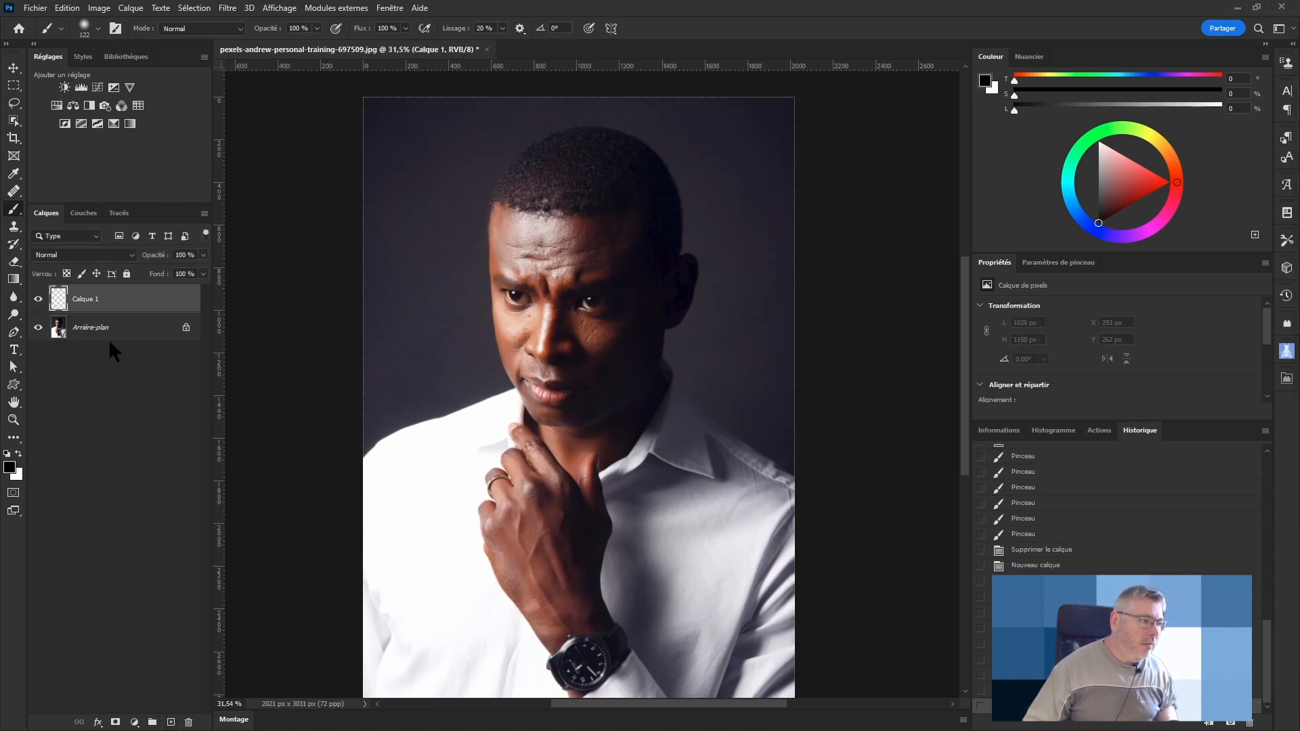
click(105, 256)
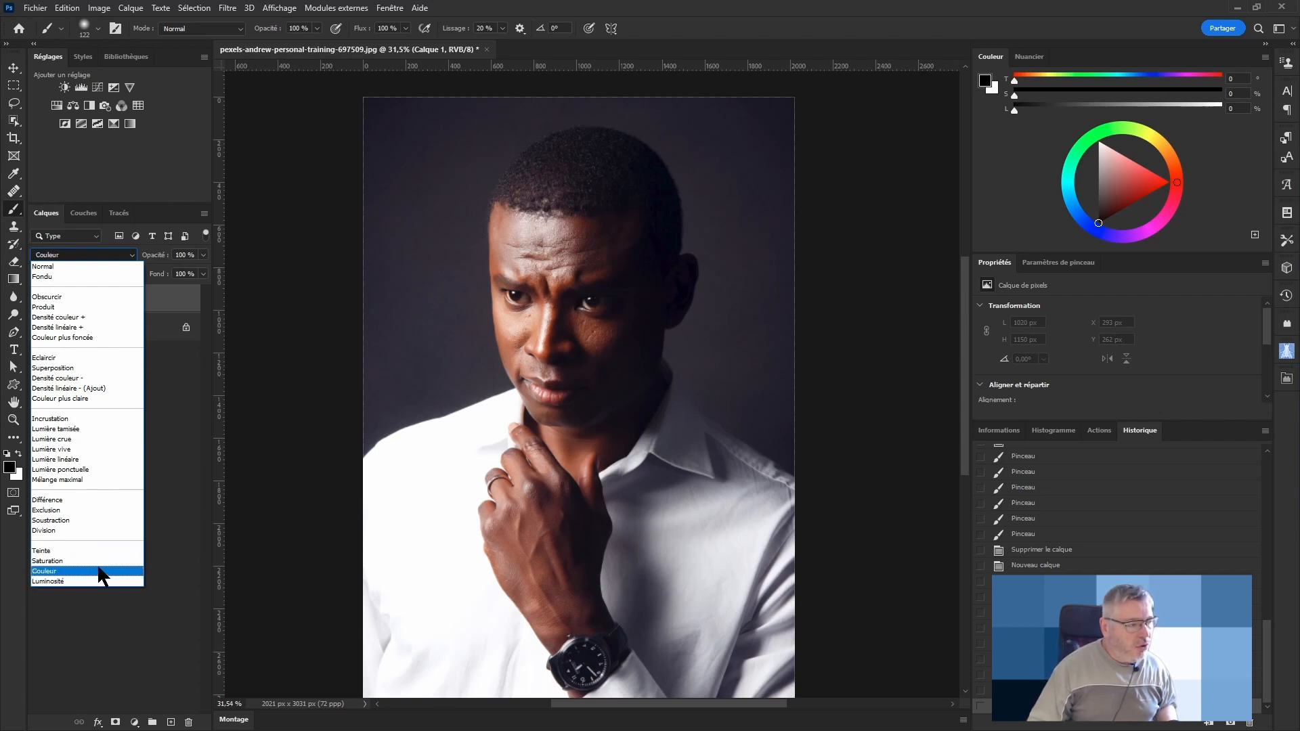
click(172, 510)
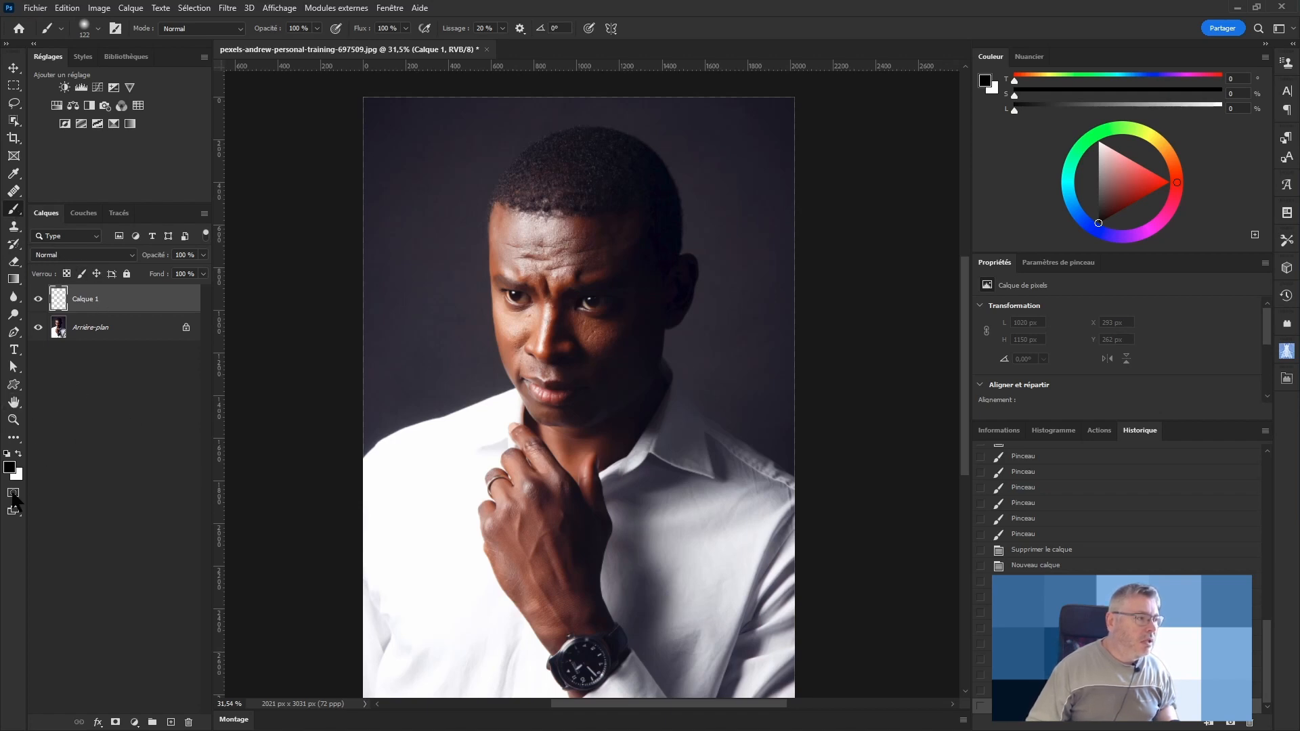
Step: Set the foreground colour to a green of hue 131, saturation 77 and lightness 81, and brush a winding stroke down the face
click(10, 467)
mouse_move(932, 249)
mouse_down()
mouse_move(950, 234)
mouse_move(915, 204)
mouse_up()
click(1038, 197)
click(1145, 156)
mouse_move(605, 226)
mouse_down()
mouse_move(459, 289)
mouse_move(562, 455)
mouse_up()
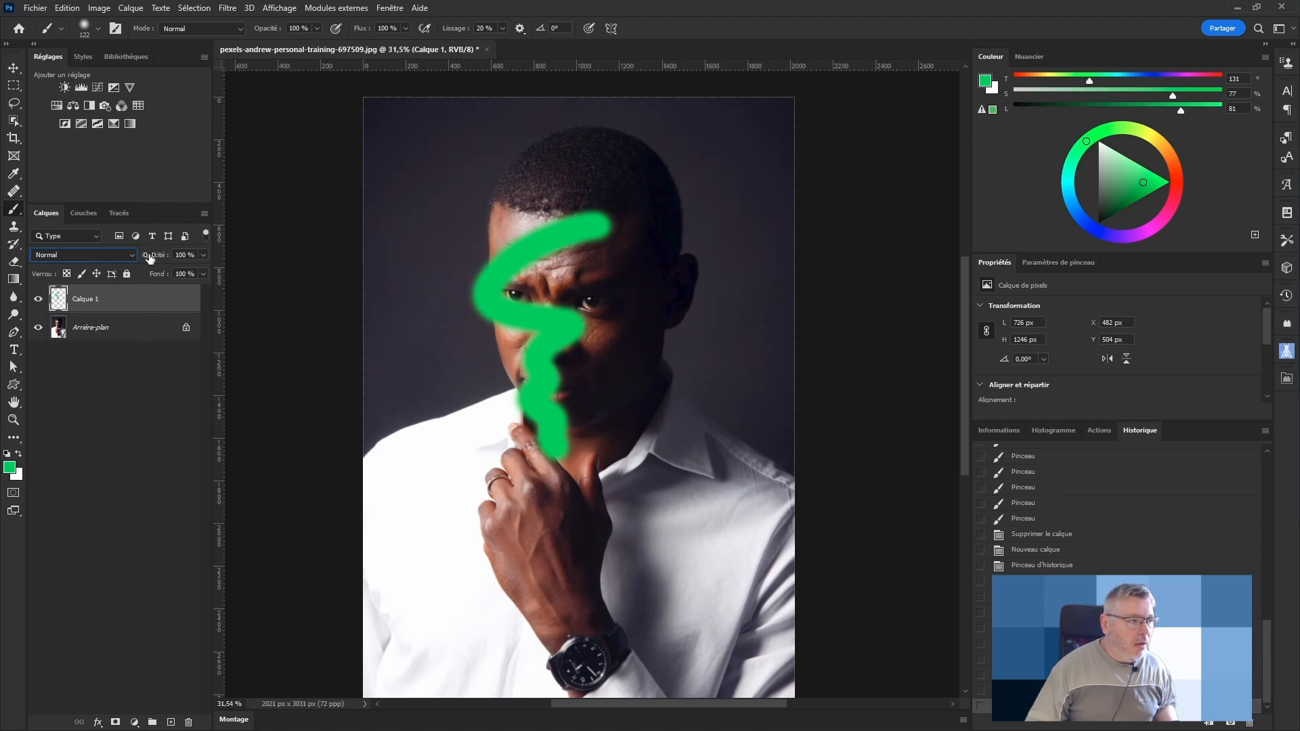
Step: Try layer opacities of 67%, 80% and 71% on the green stroke, and return the opacity to 100%
mouse_move(154, 258)
mouse_down()
mouse_move(84, 263)
mouse_move(167, 261)
mouse_move(102, 263)
mouse_up()
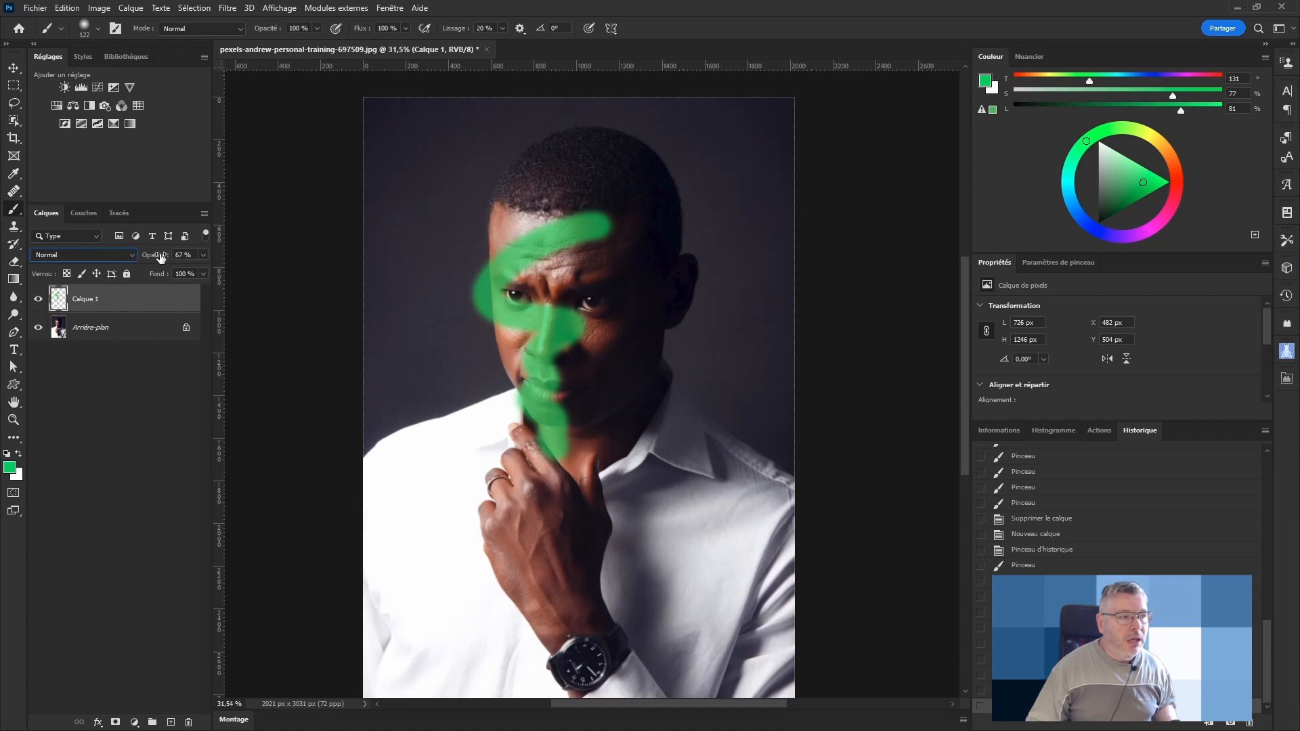
drag(151, 256, 178, 257)
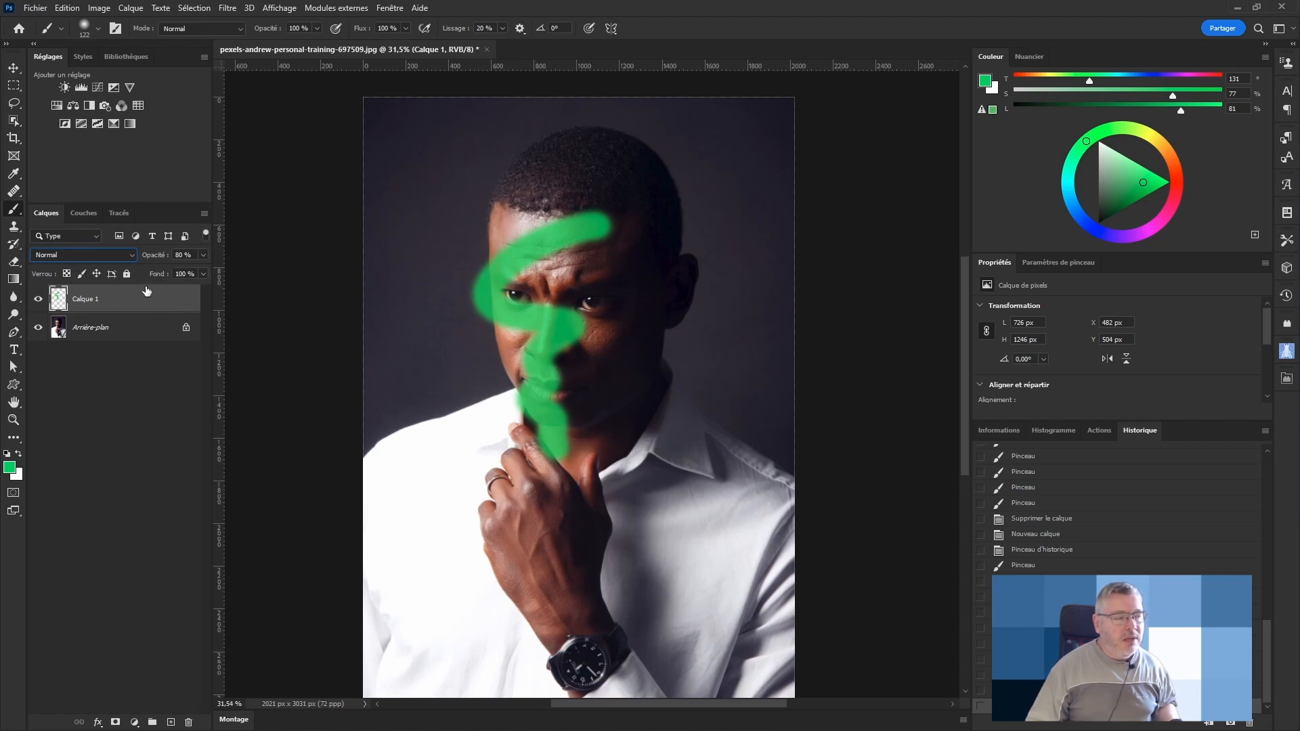
drag(156, 254, 184, 255)
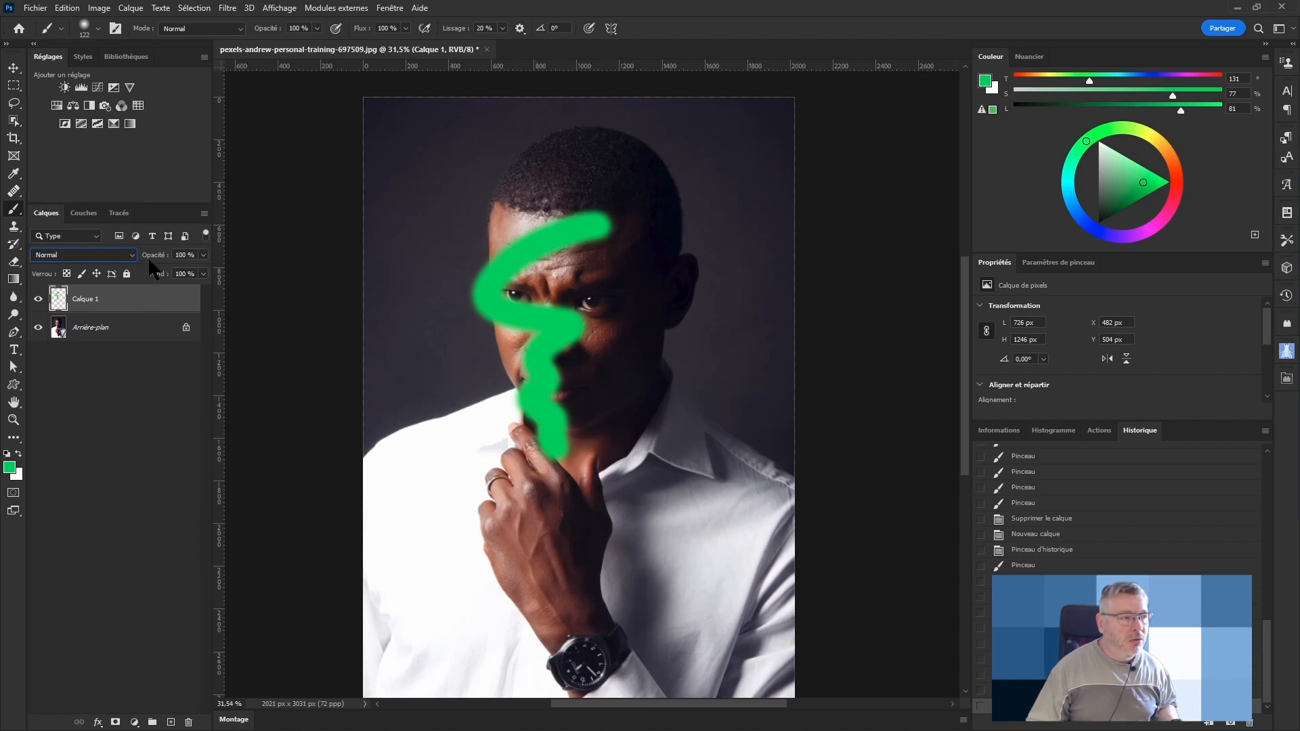
mouse_move(153, 257)
mouse_down()
mouse_move(102, 263)
mouse_move(132, 266)
mouse_up()
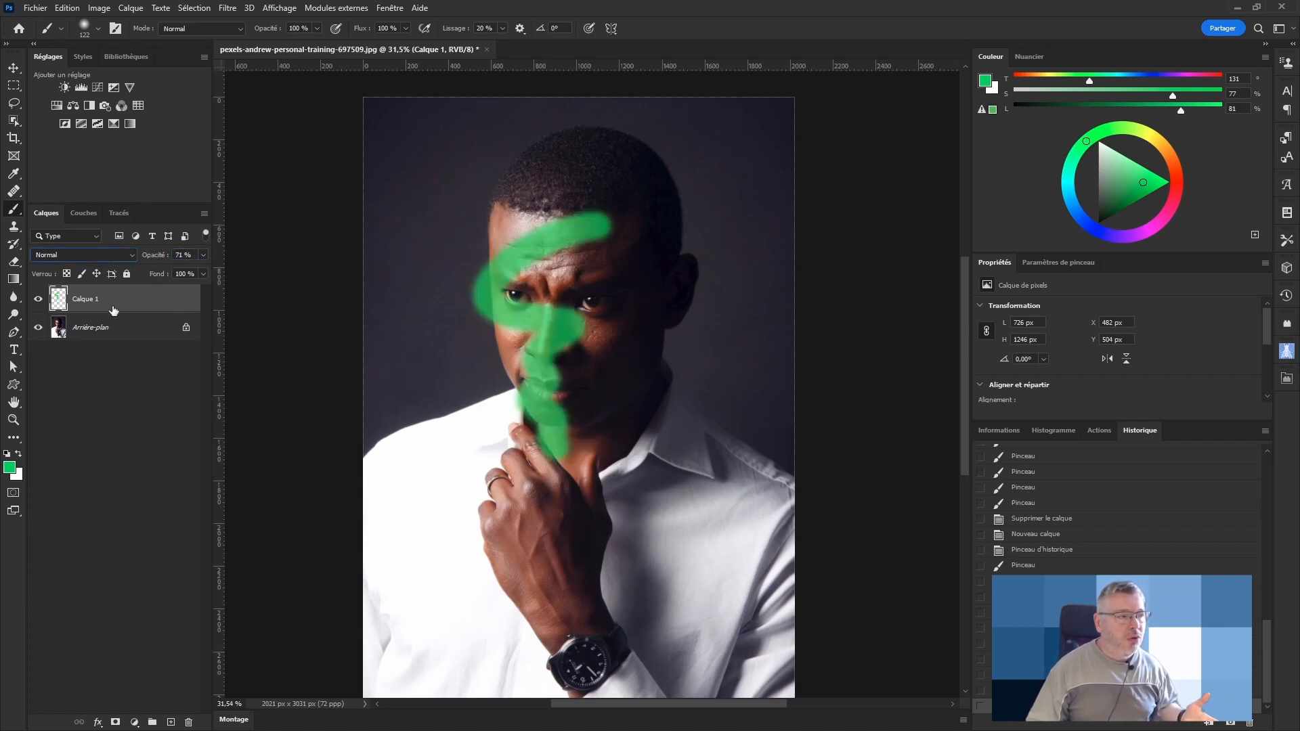
drag(150, 261, 230, 255)
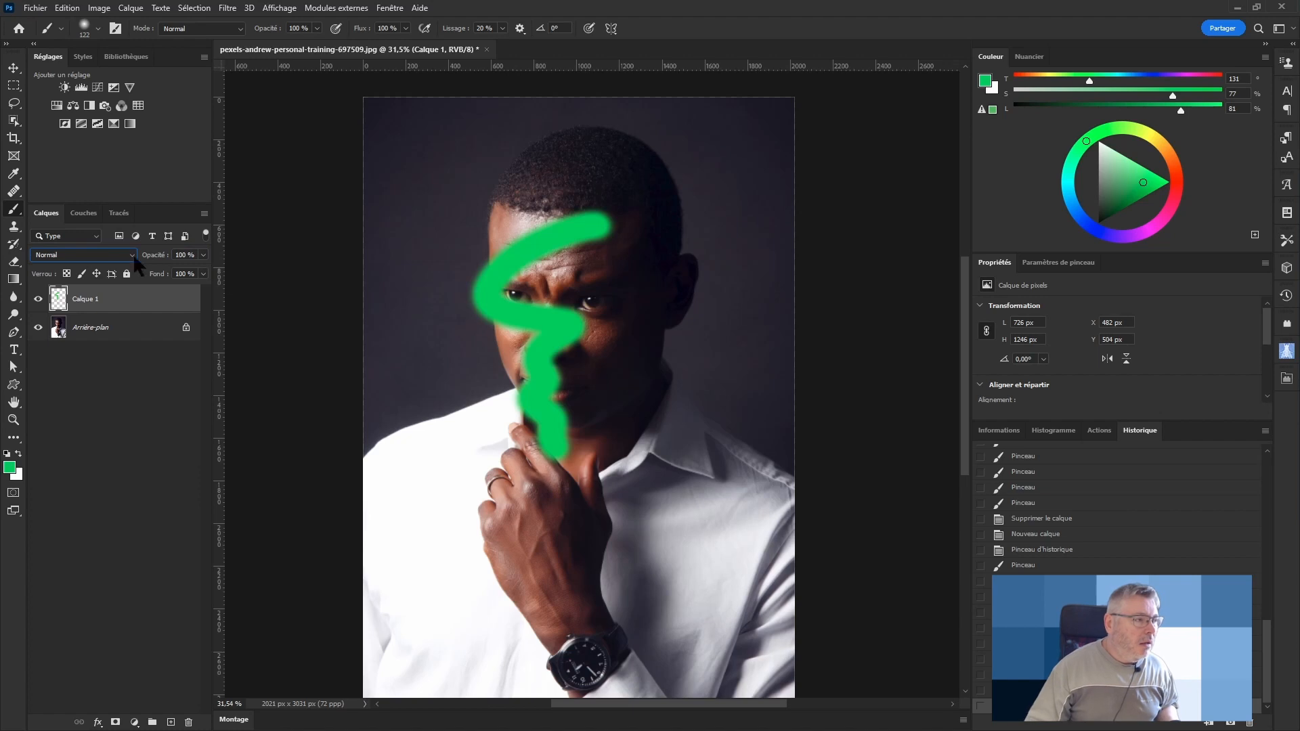
Step: Set the green layer's blend mode to Fondu and lower its opacity to 89%
click(94, 255)
click(92, 269)
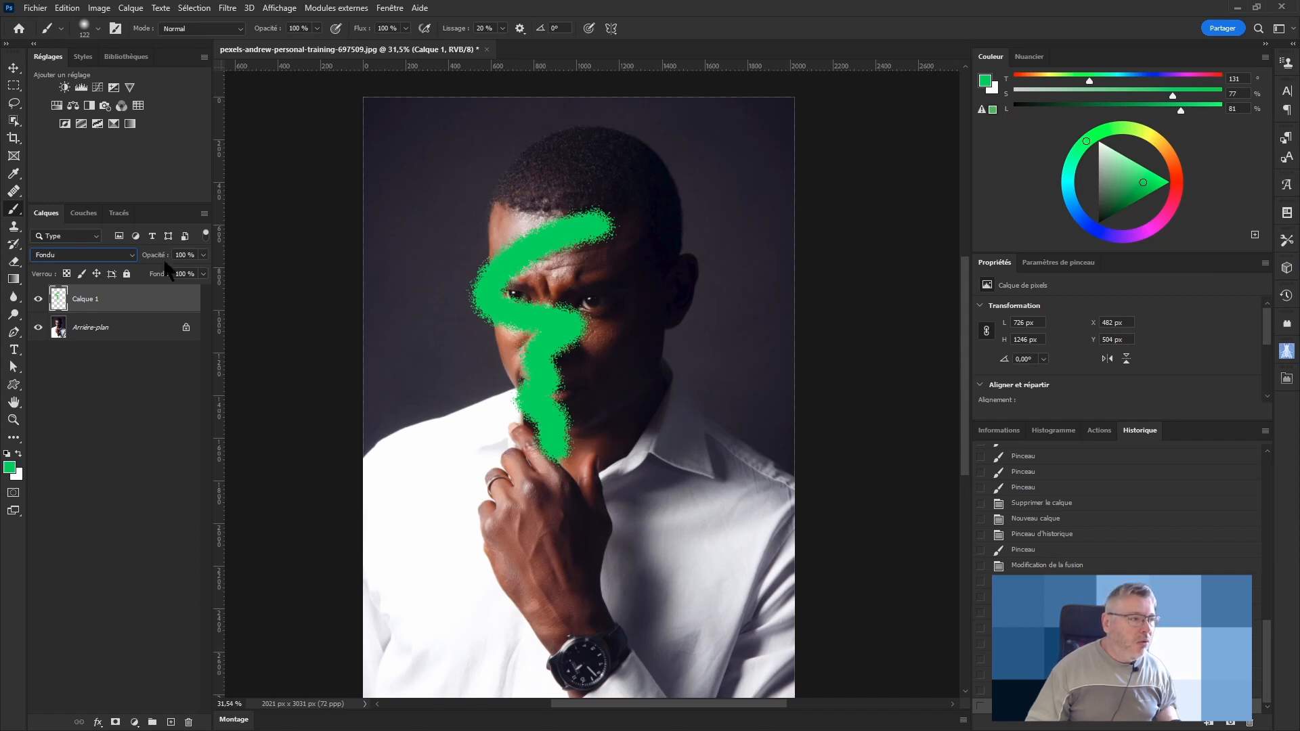
drag(158, 259, 150, 260)
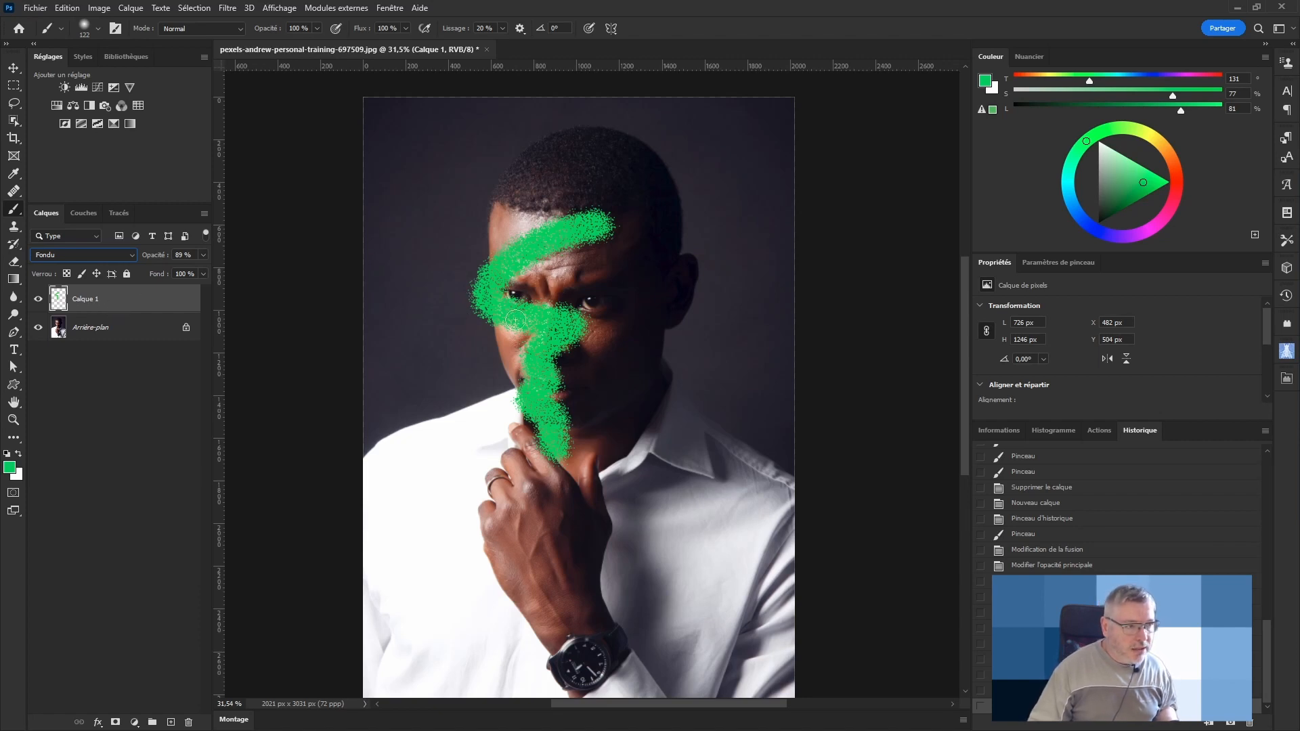
Step: Return the green layer's blend mode to Normal and delete the layer
click(107, 256)
click(87, 266)
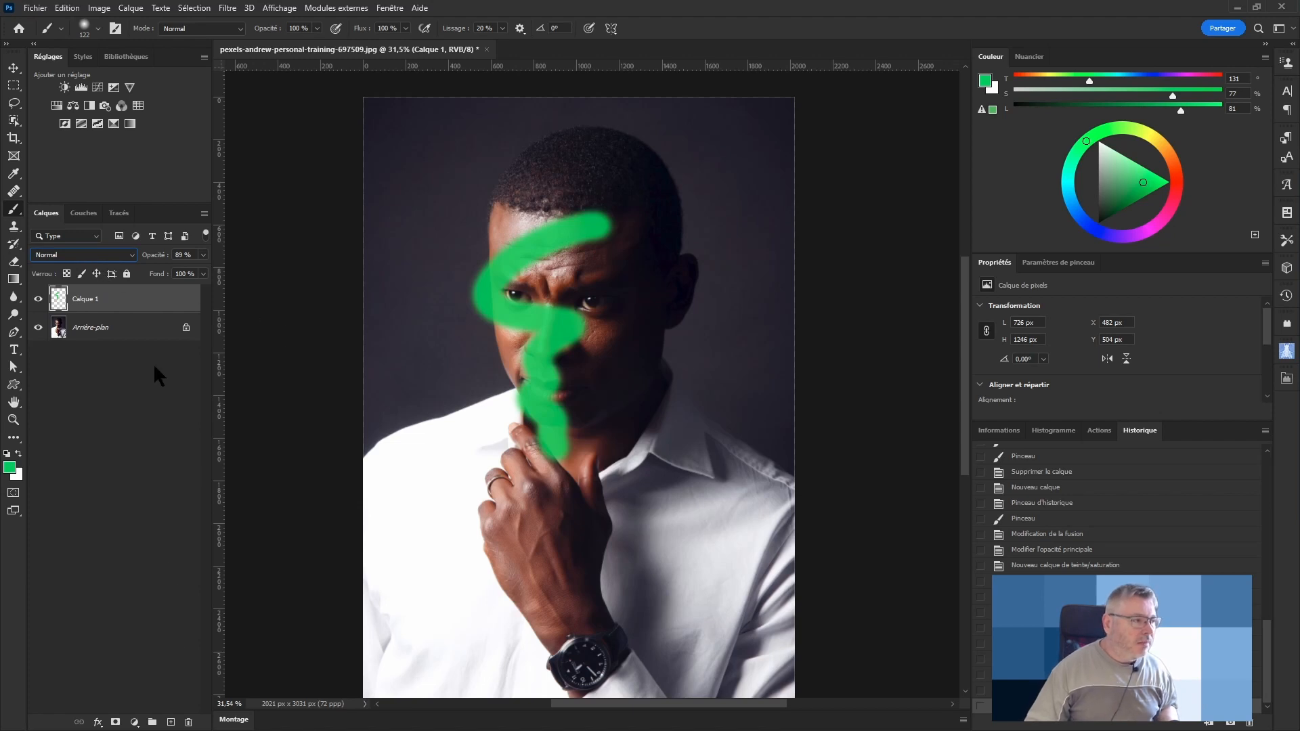
click(190, 723)
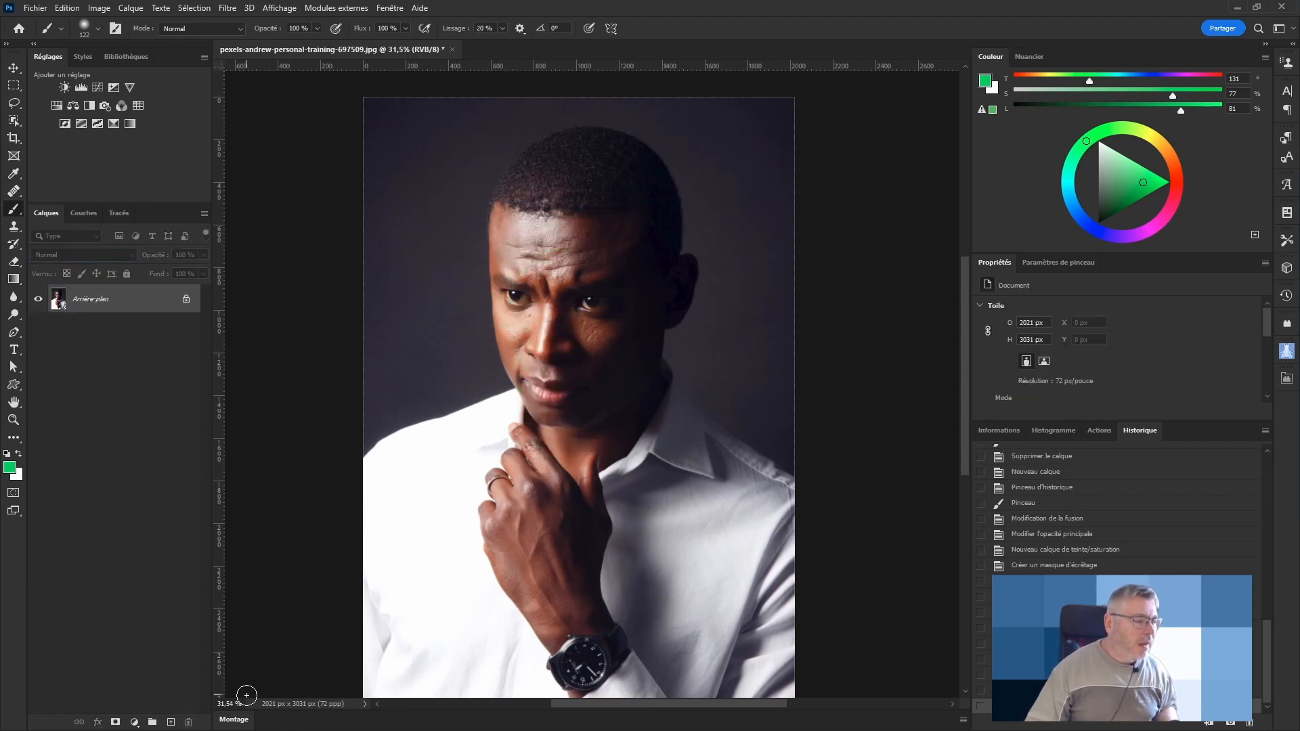
Step: Add a new empty layer above the background and set its blend mode to Obscurcir
click(171, 722)
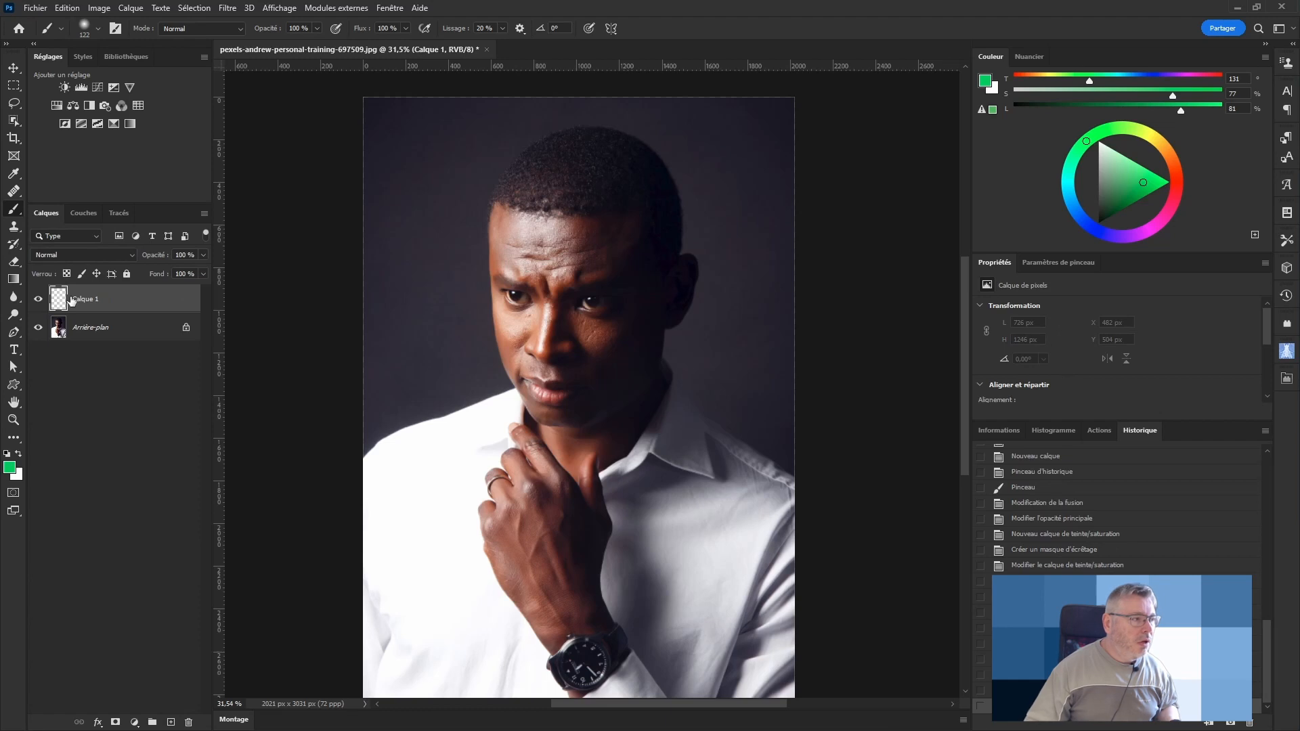
click(77, 256)
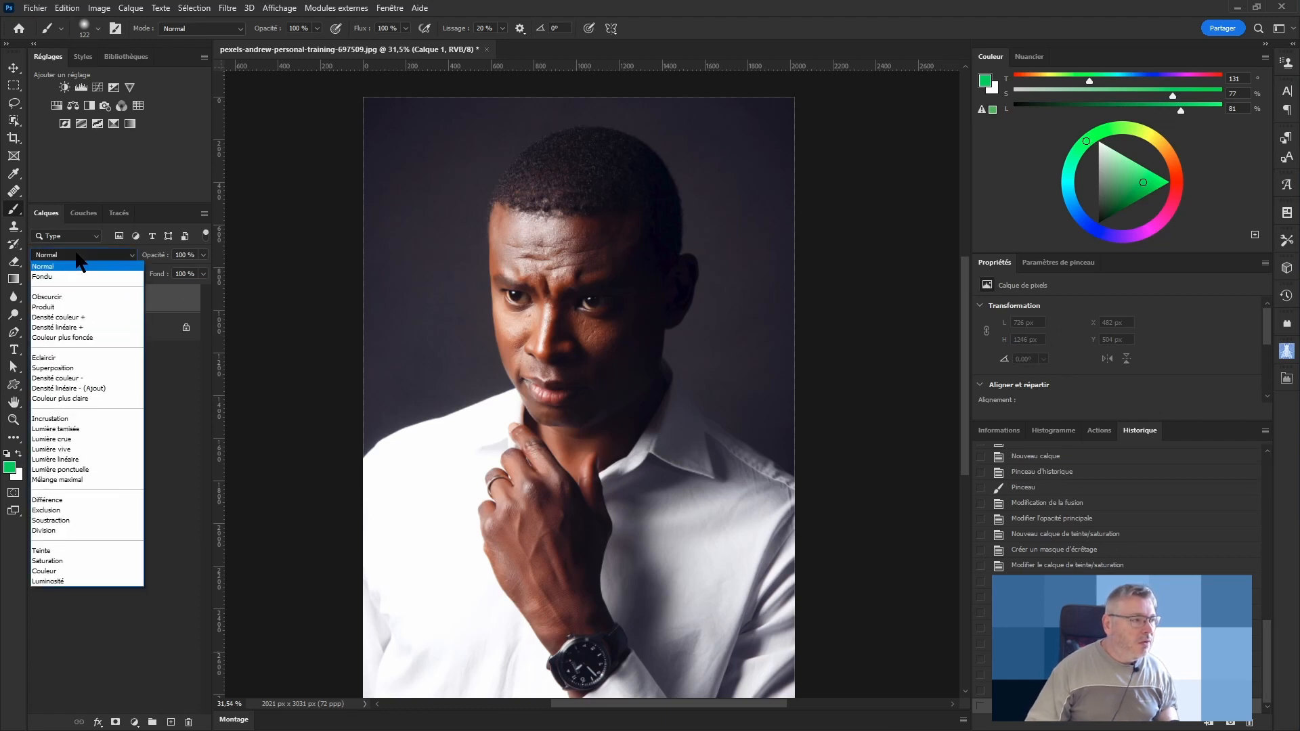
click(72, 298)
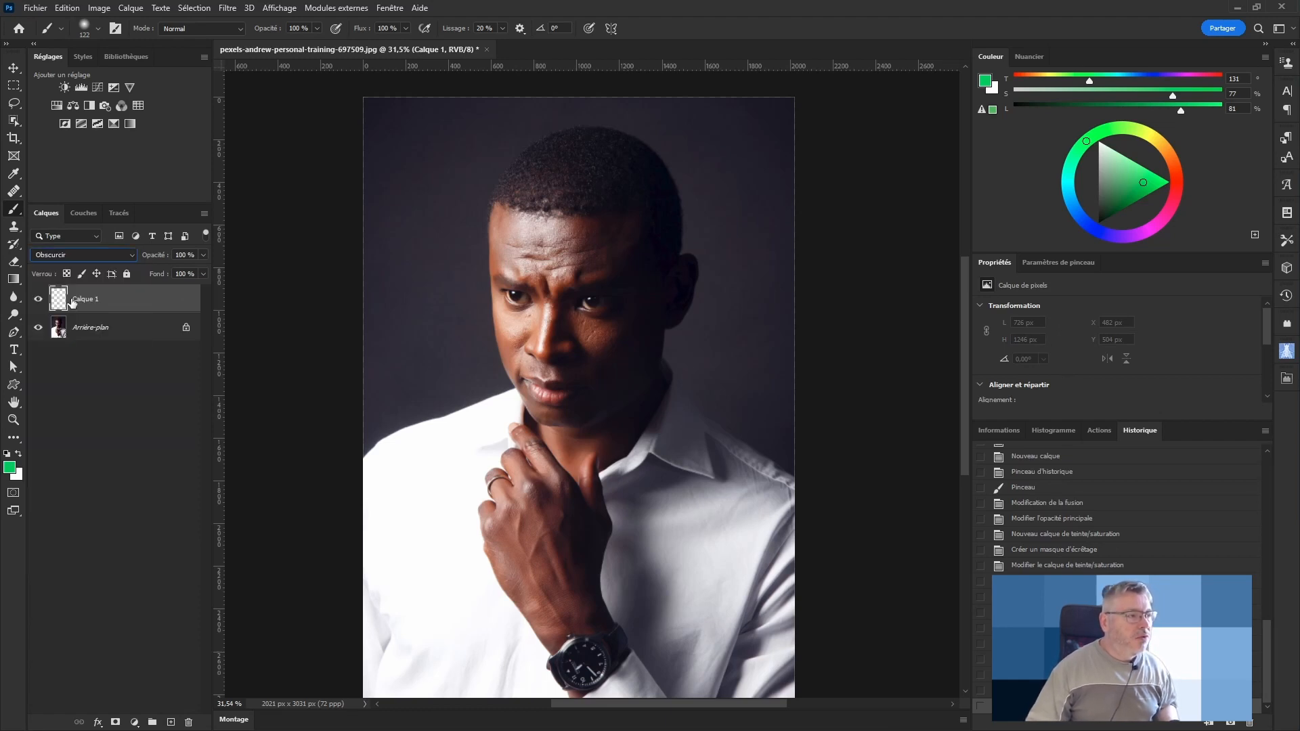
Step: Reset the foreground and background colours to black and white, keeping the empty Calque 1 as the active layer
click(82, 455)
key(d)
key(alt+d)
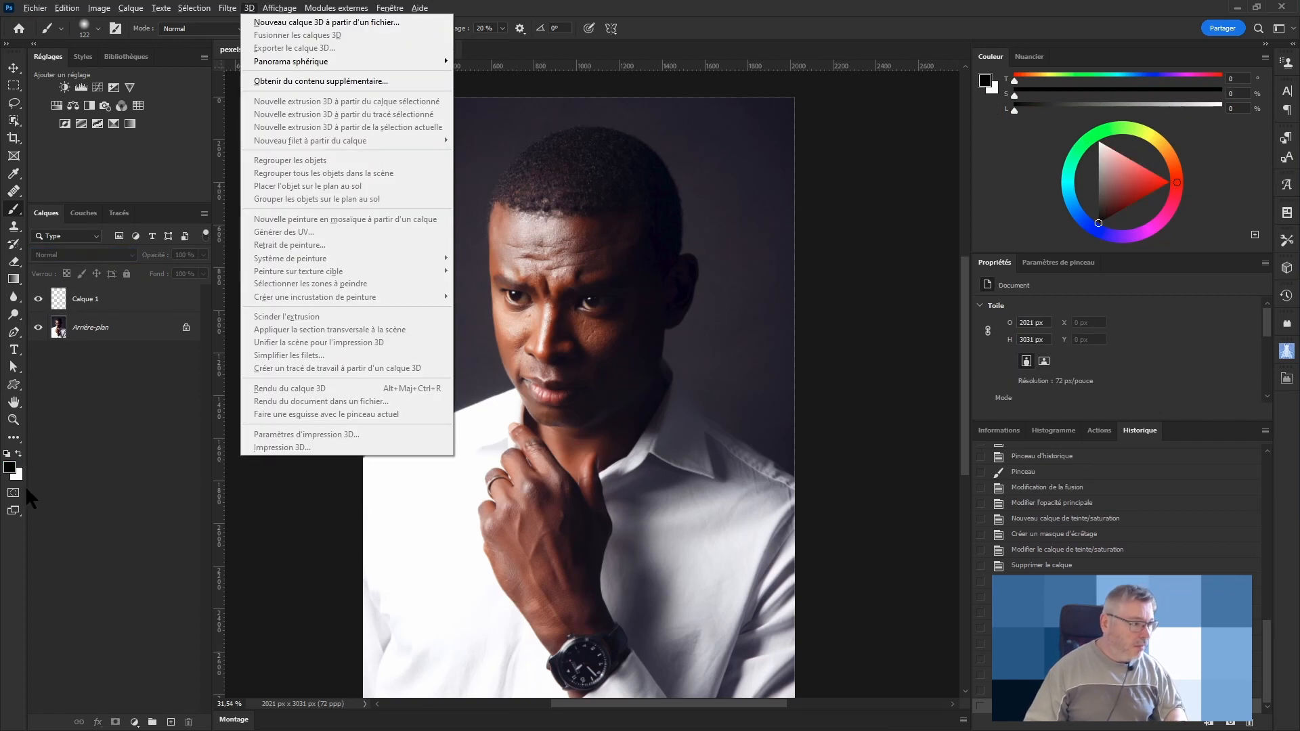
key(Escape)
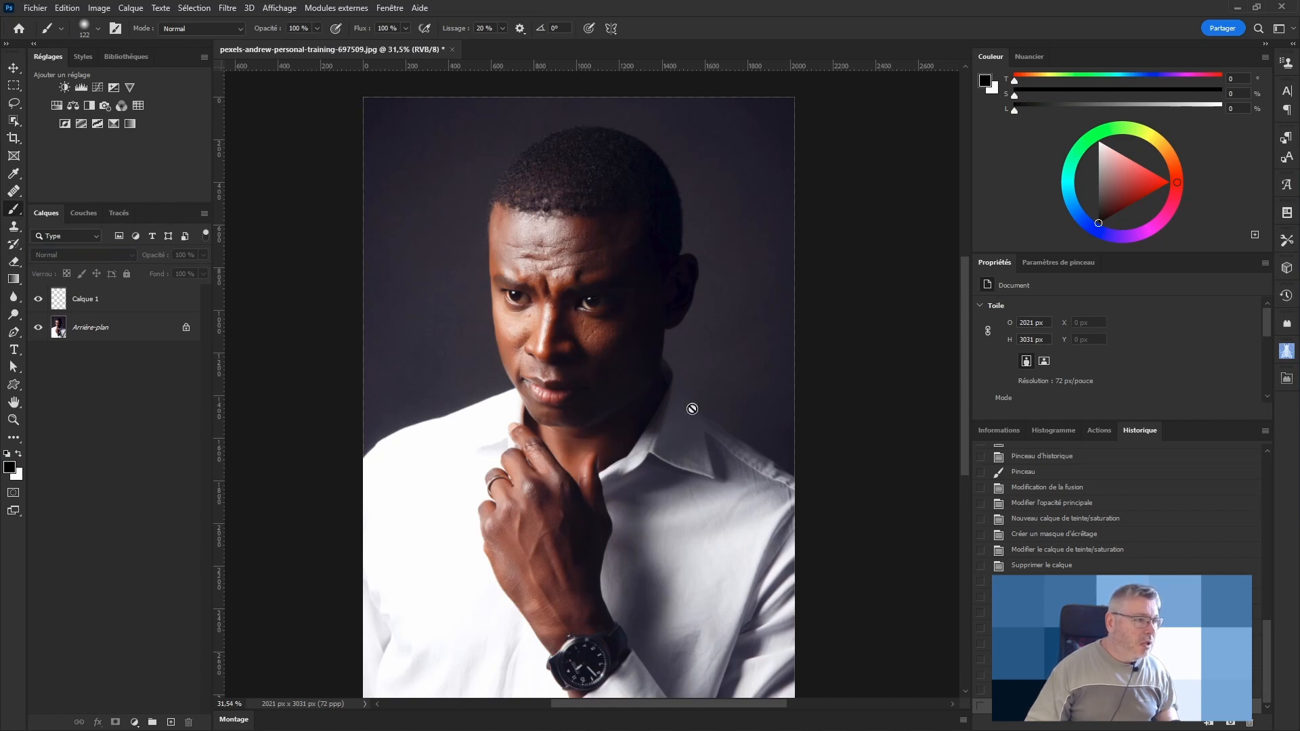
click(93, 293)
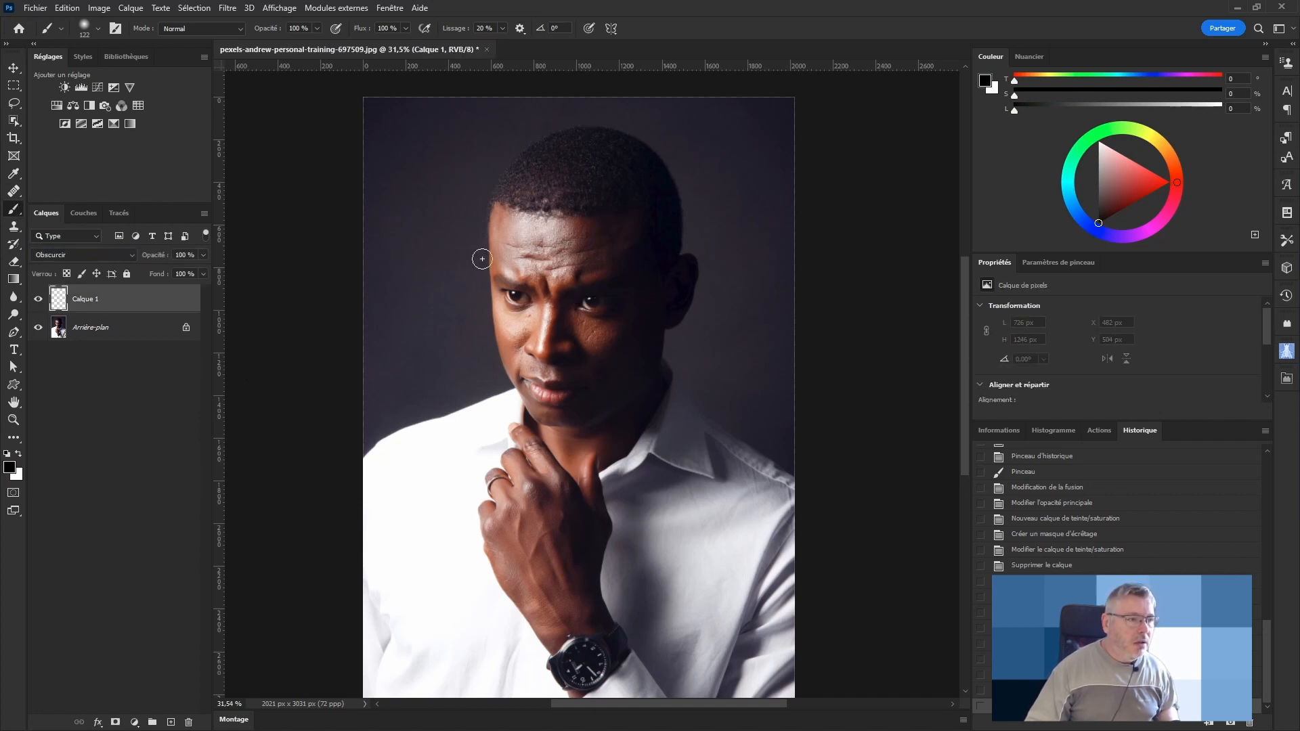
Step: Try a black brush stroke across the forehead and down to the nose, and undo it
mouse_move(479, 258)
mouse_down()
mouse_move(558, 300)
mouse_move(520, 341)
mouse_move(548, 342)
mouse_up()
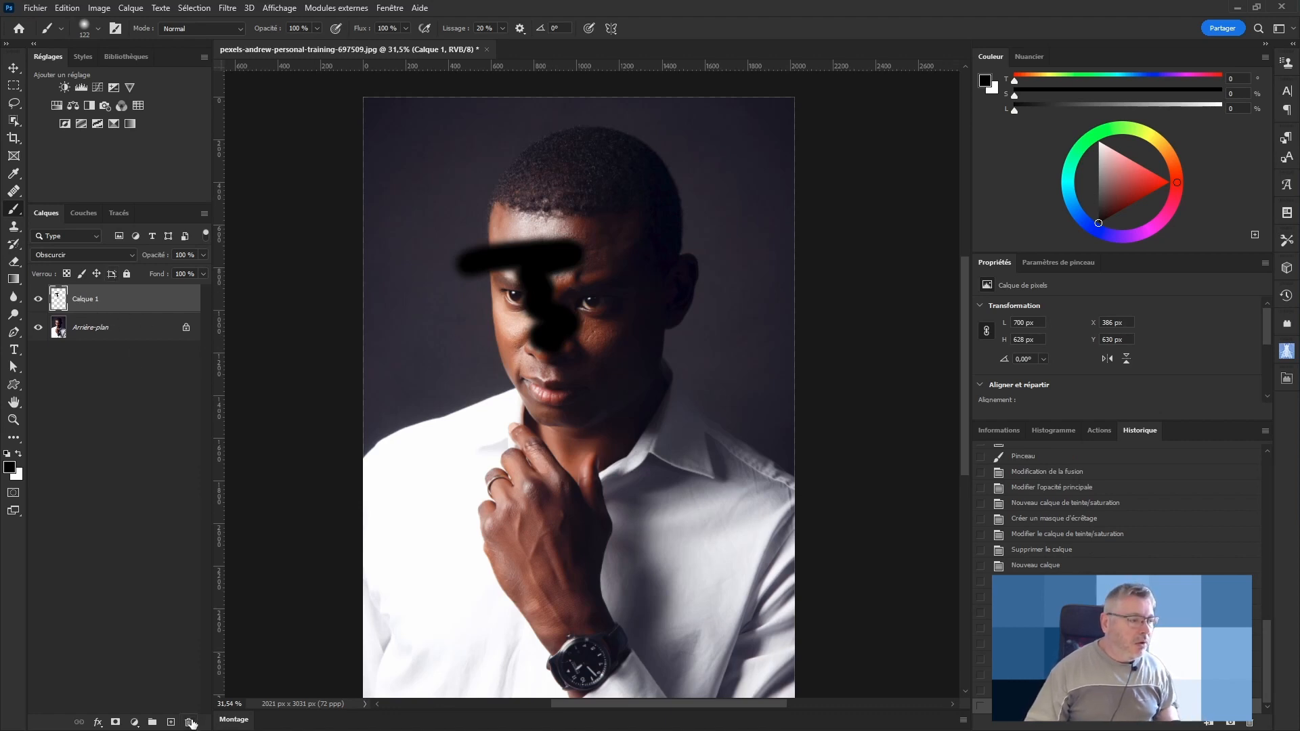
key(ctrl+z)
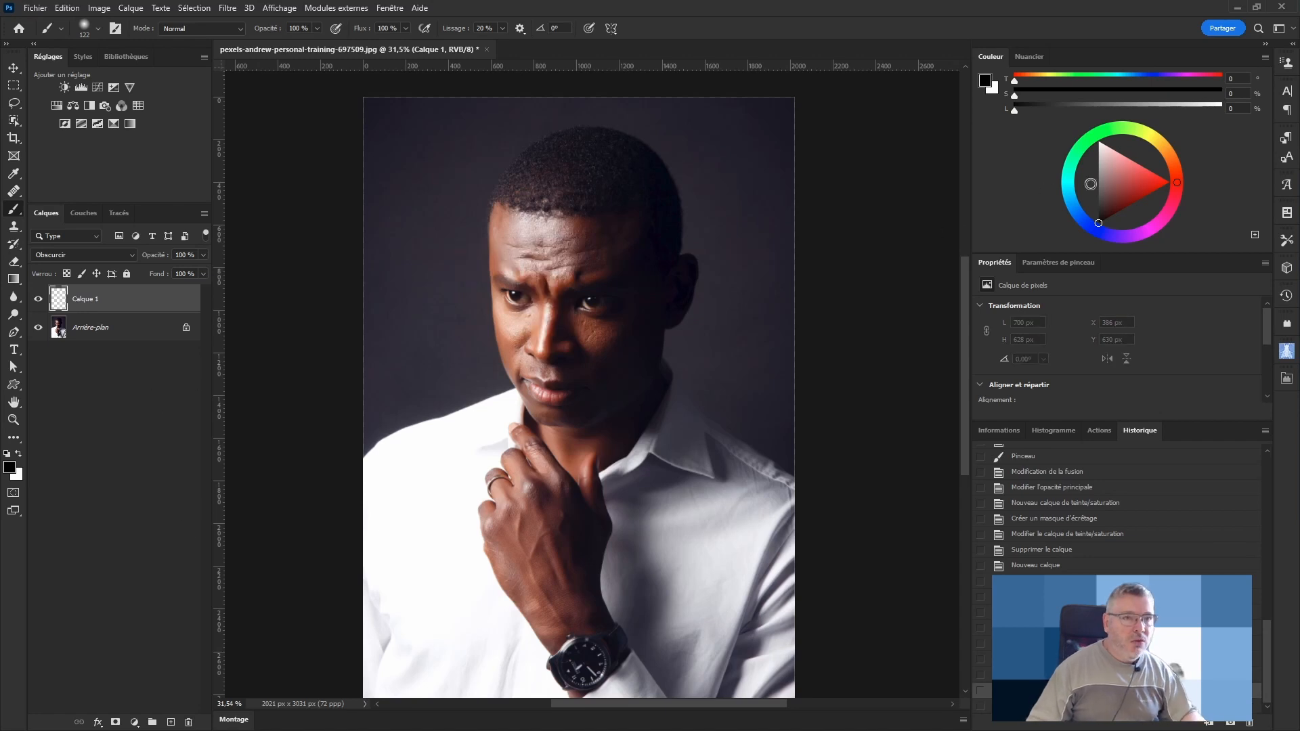
Step: Set the foreground colour to a grey of 64% lightness and brush over the lit forehead and cheek
drag(1135, 109, 1145, 108)
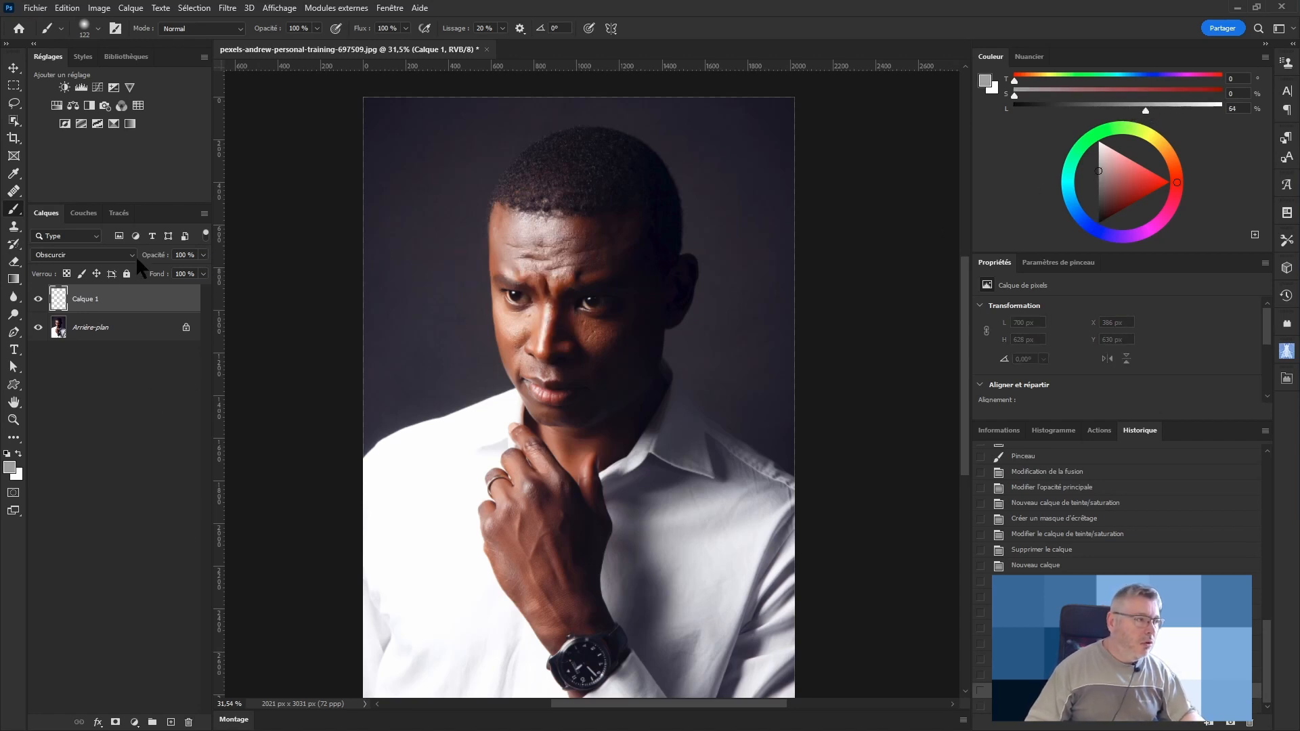
mouse_move(505, 234)
mouse_down()
mouse_move(535, 266)
mouse_move(506, 352)
mouse_up()
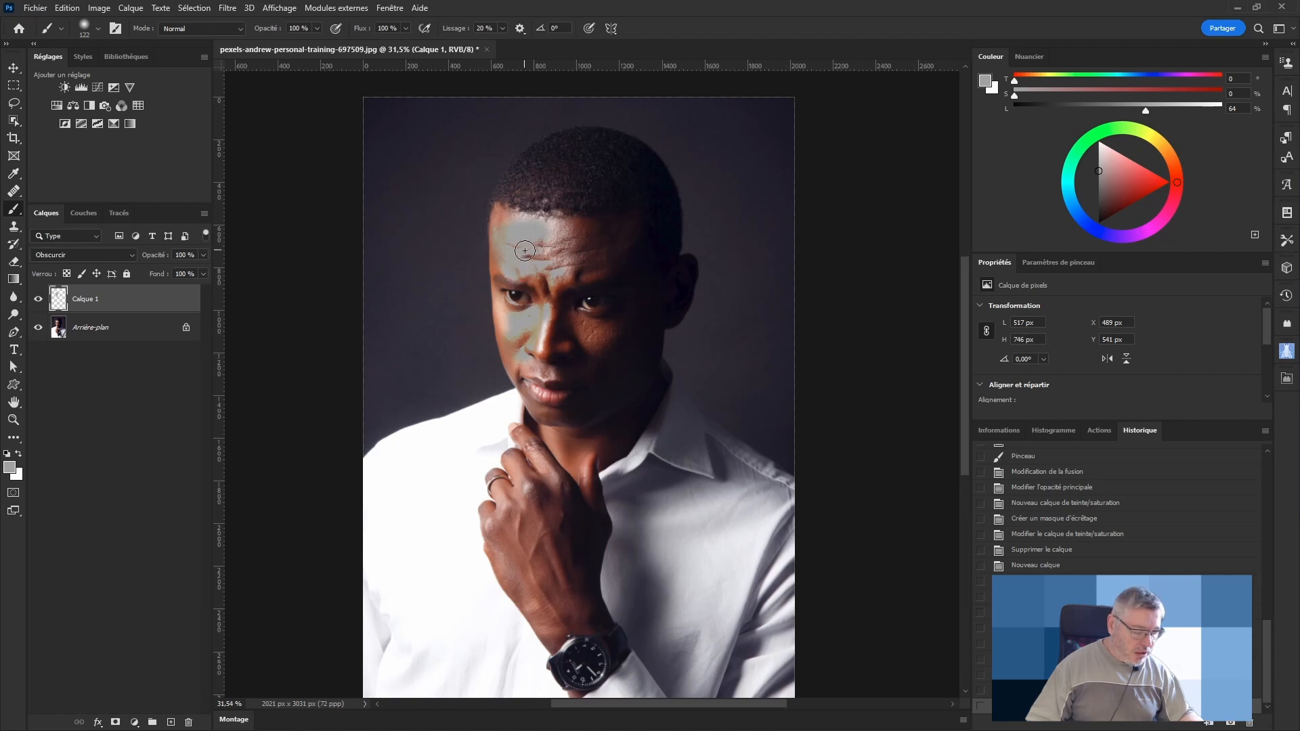
drag(524, 242, 577, 241)
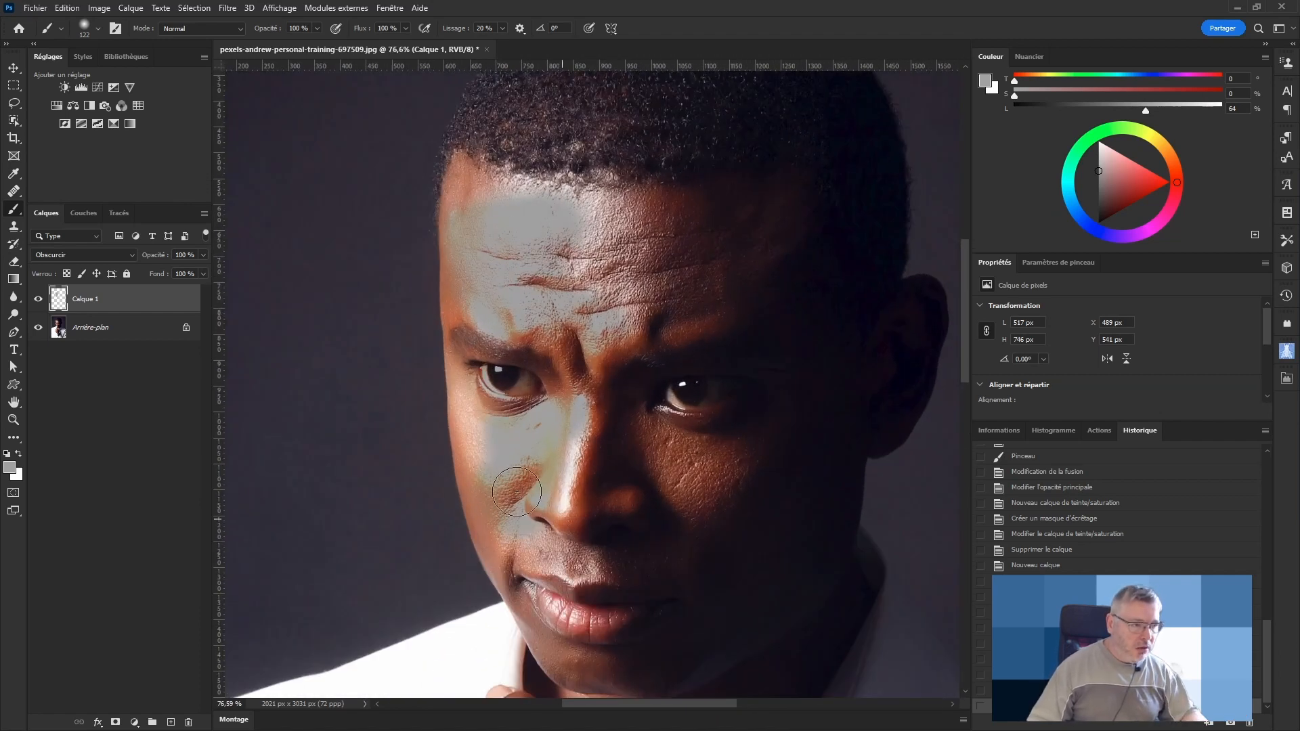
Step: Change the painted layer's blend mode to Produit and preview Densité linéaire + without applying it
click(80, 256)
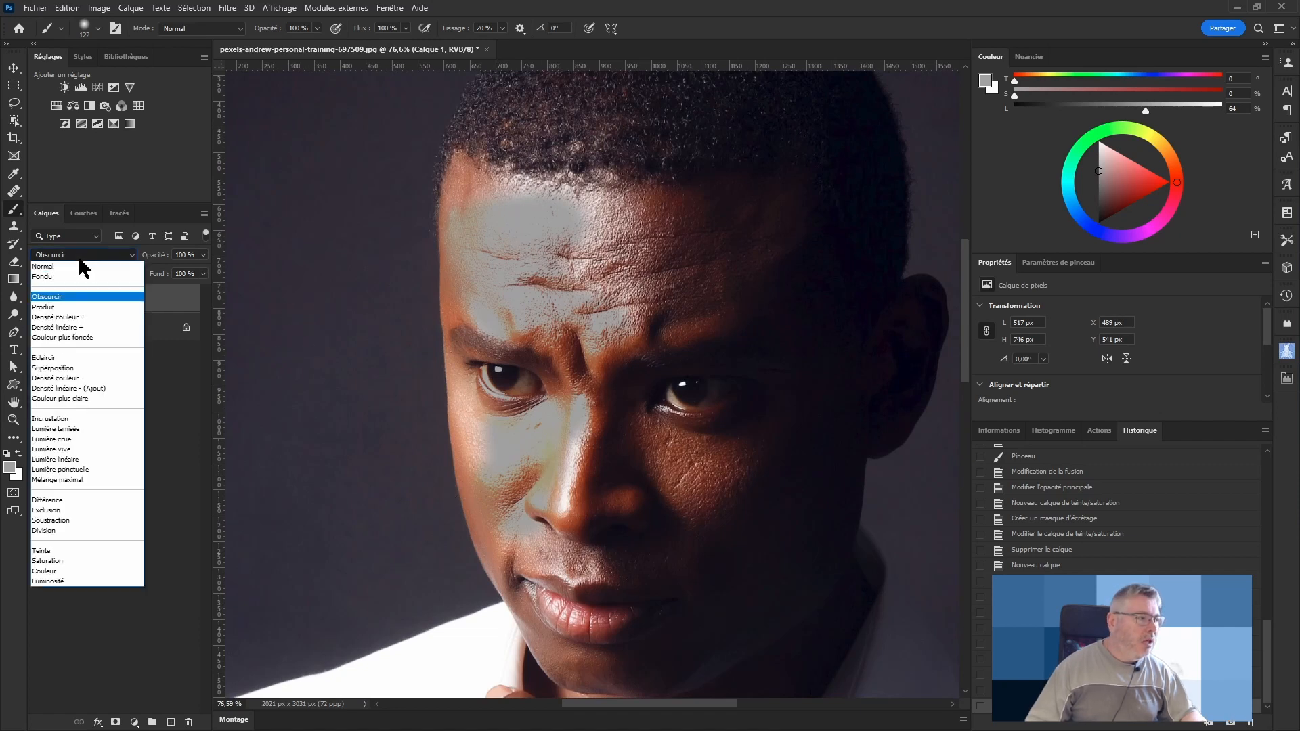
click(82, 308)
click(597, 532)
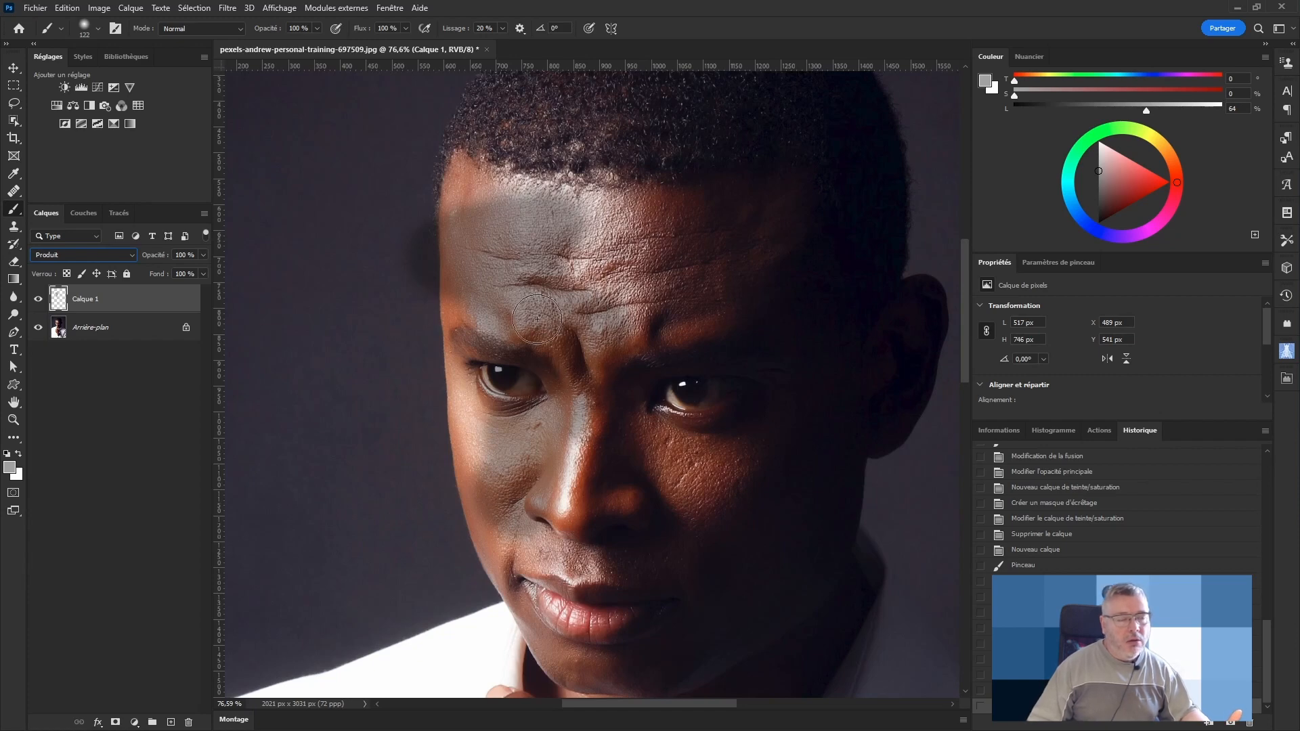
click(82, 258)
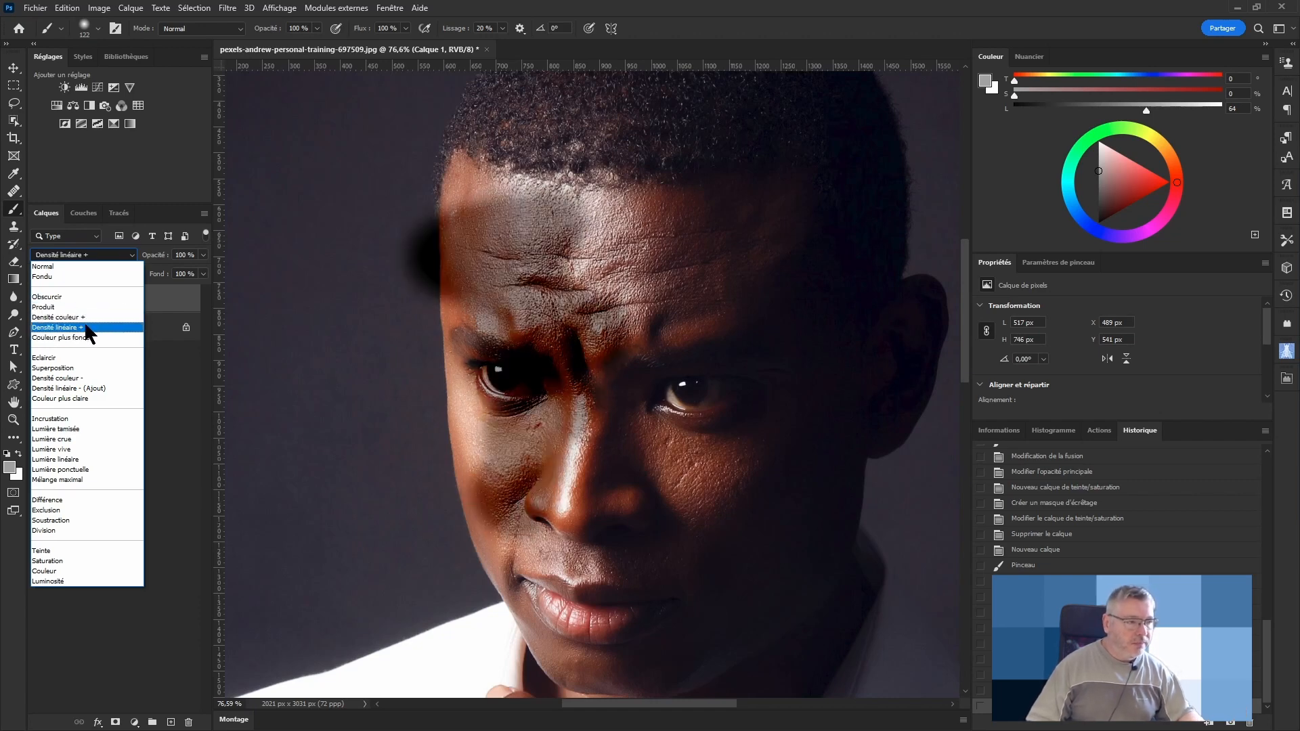
click(168, 388)
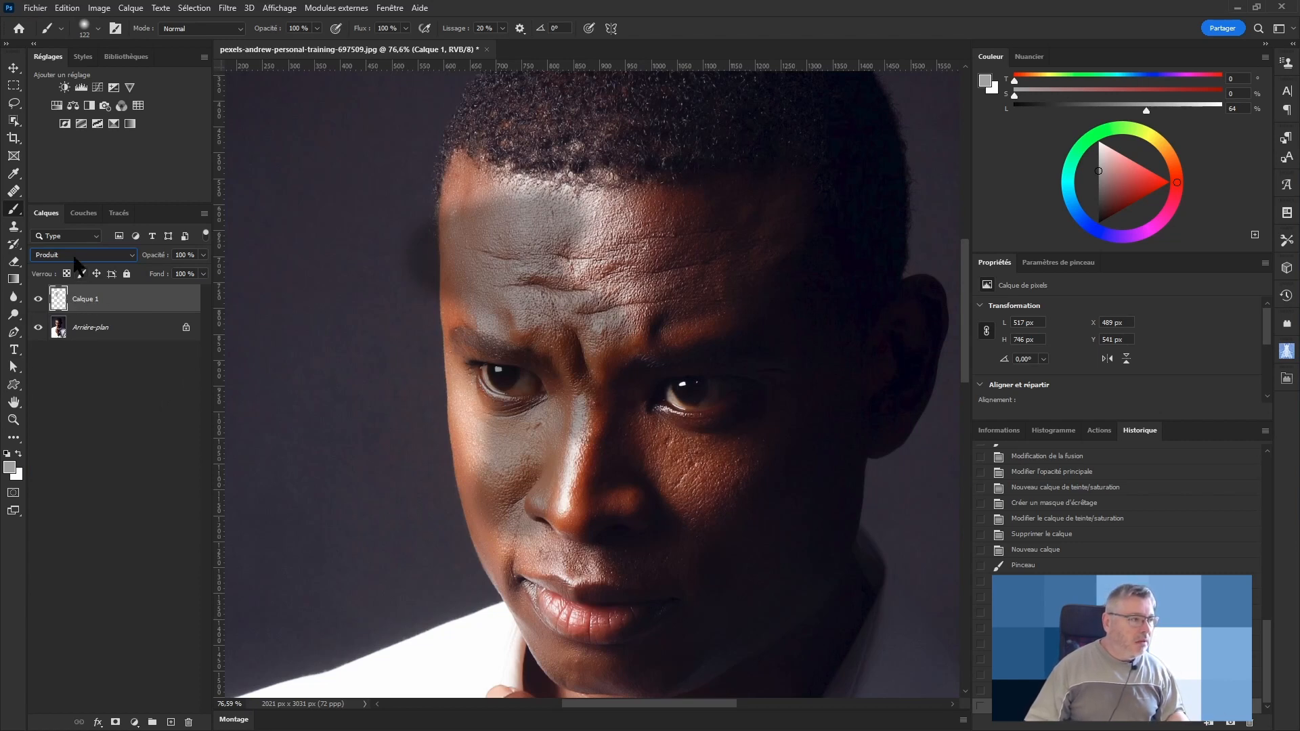
Step: Set the foreground colour to black (000000) and brush over the lit part of the forehead
click(11, 469)
text(000000)
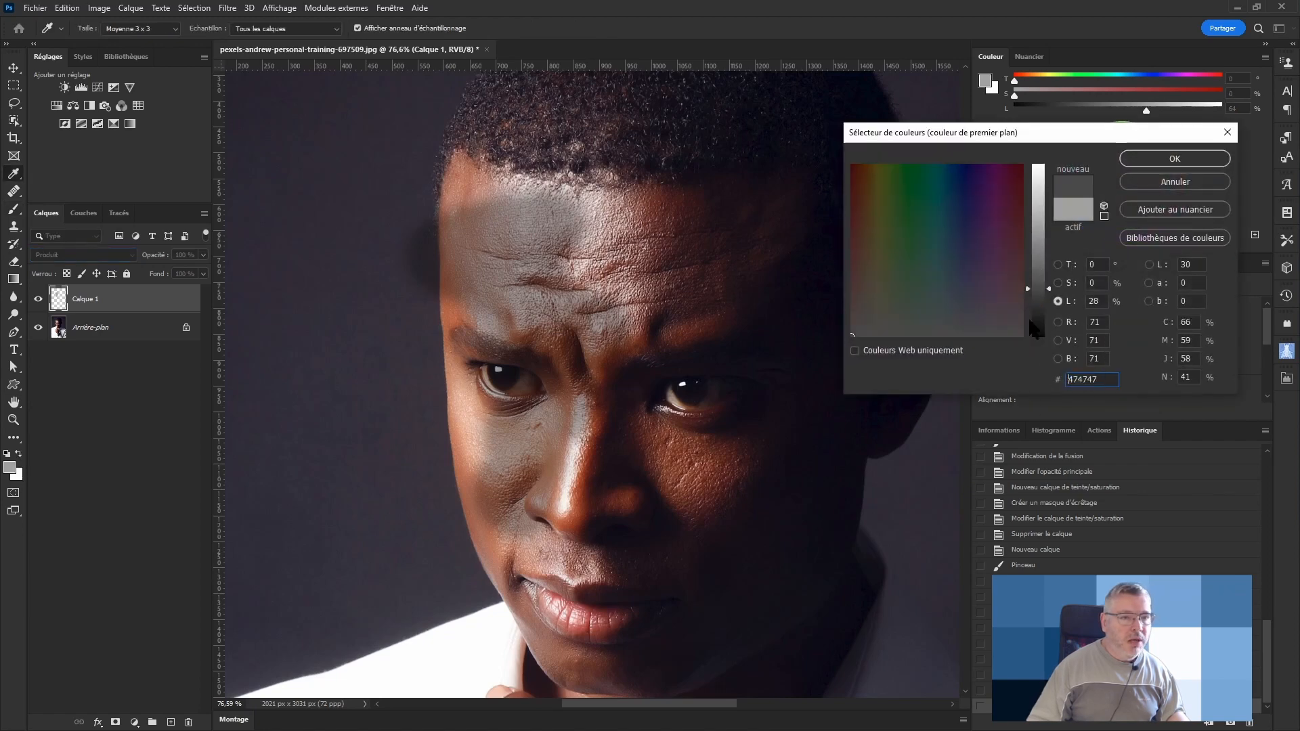
click(1154, 159)
drag(561, 263, 537, 289)
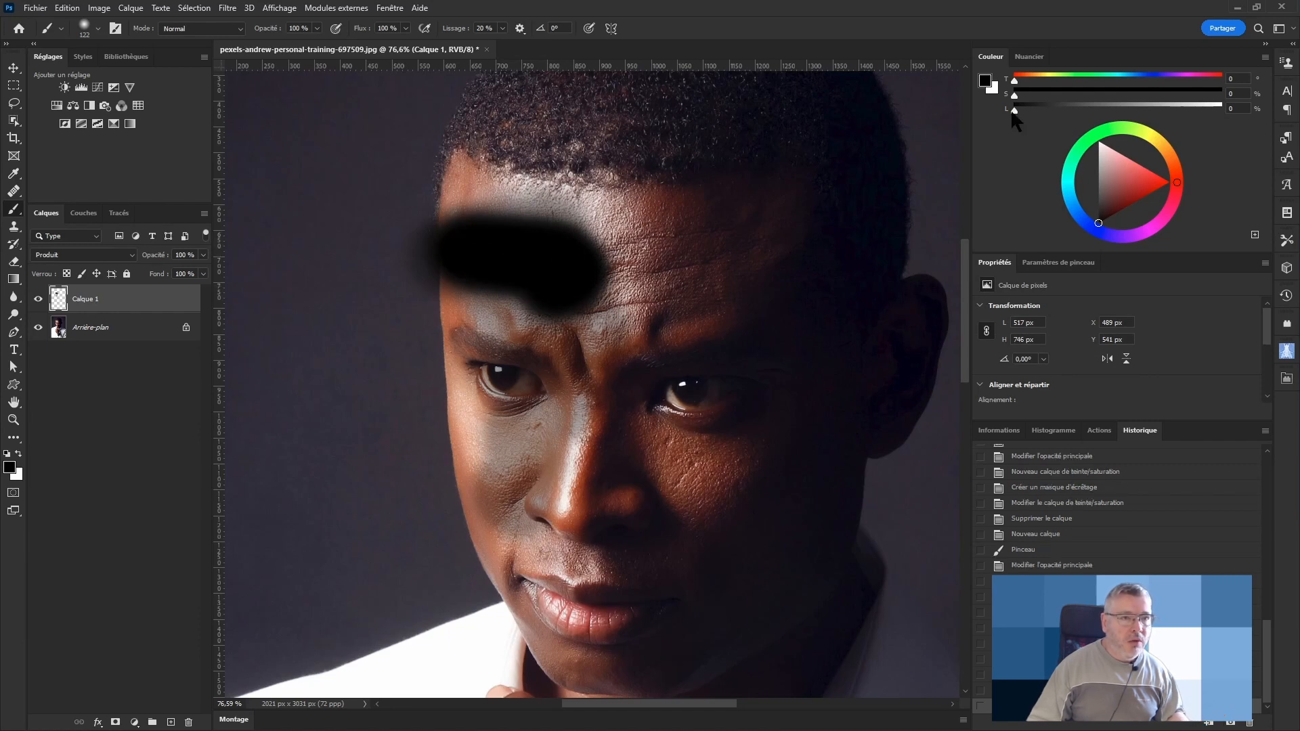
Step: Brush white at 100% lightness over part of the black forehead stroke and compare with the layer hidden and shown
drag(1015, 110, 1220, 107)
mouse_move(588, 255)
mouse_down()
mouse_move(528, 264)
mouse_move(582, 340)
mouse_move(597, 331)
mouse_up()
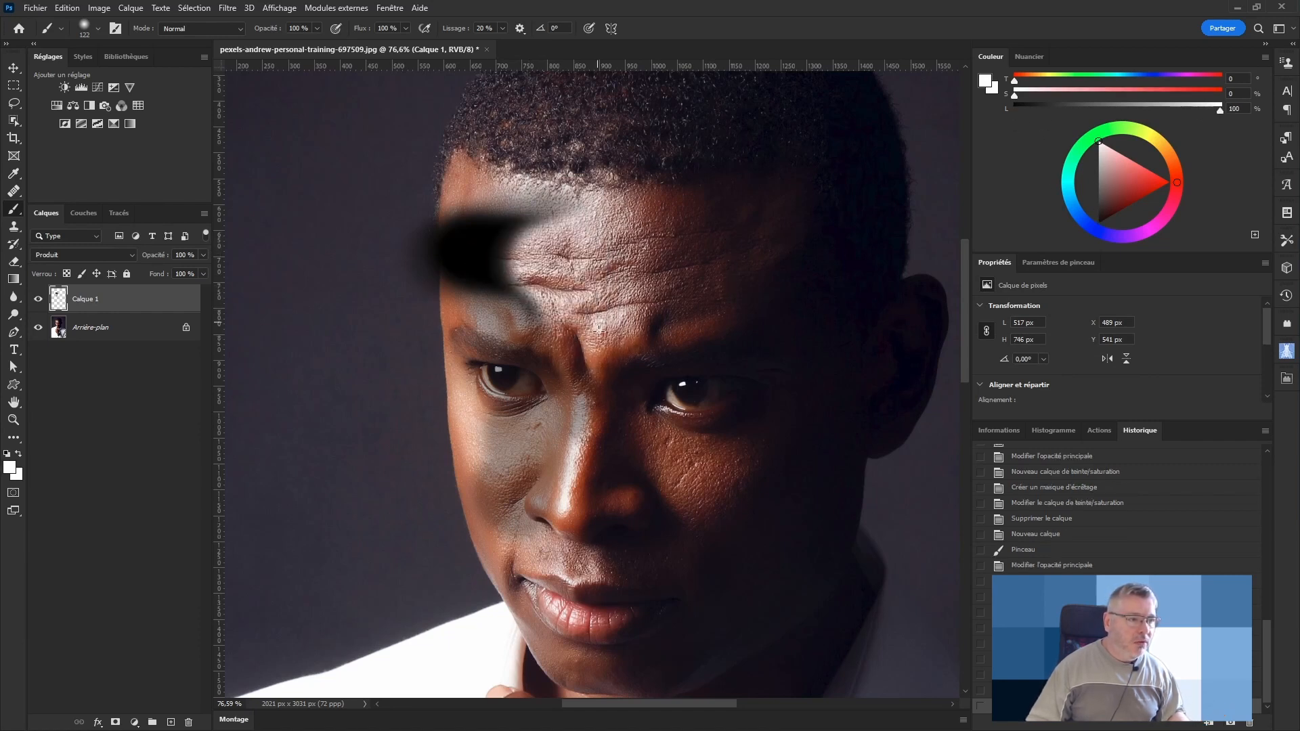
click(39, 300)
click(39, 300)
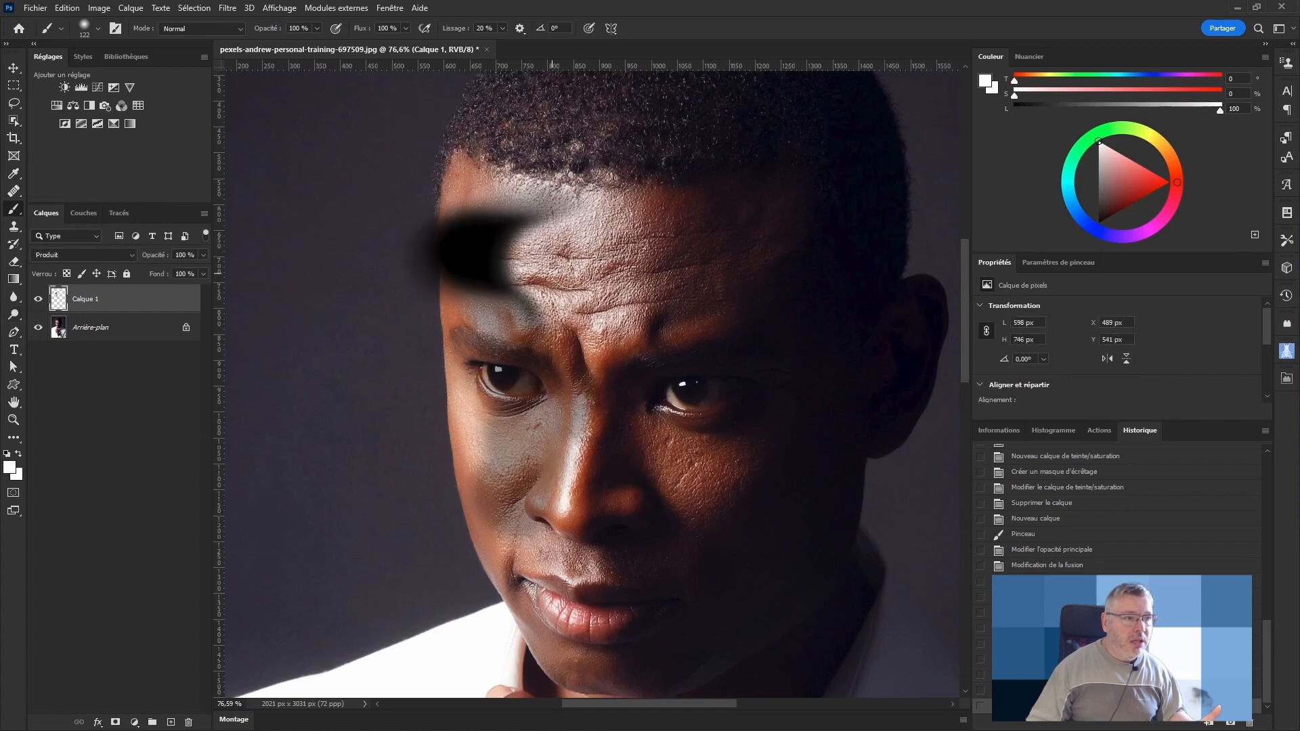
Step: Change the painted layer's blend mode to Superposition and select the entire canvas
click(100, 254)
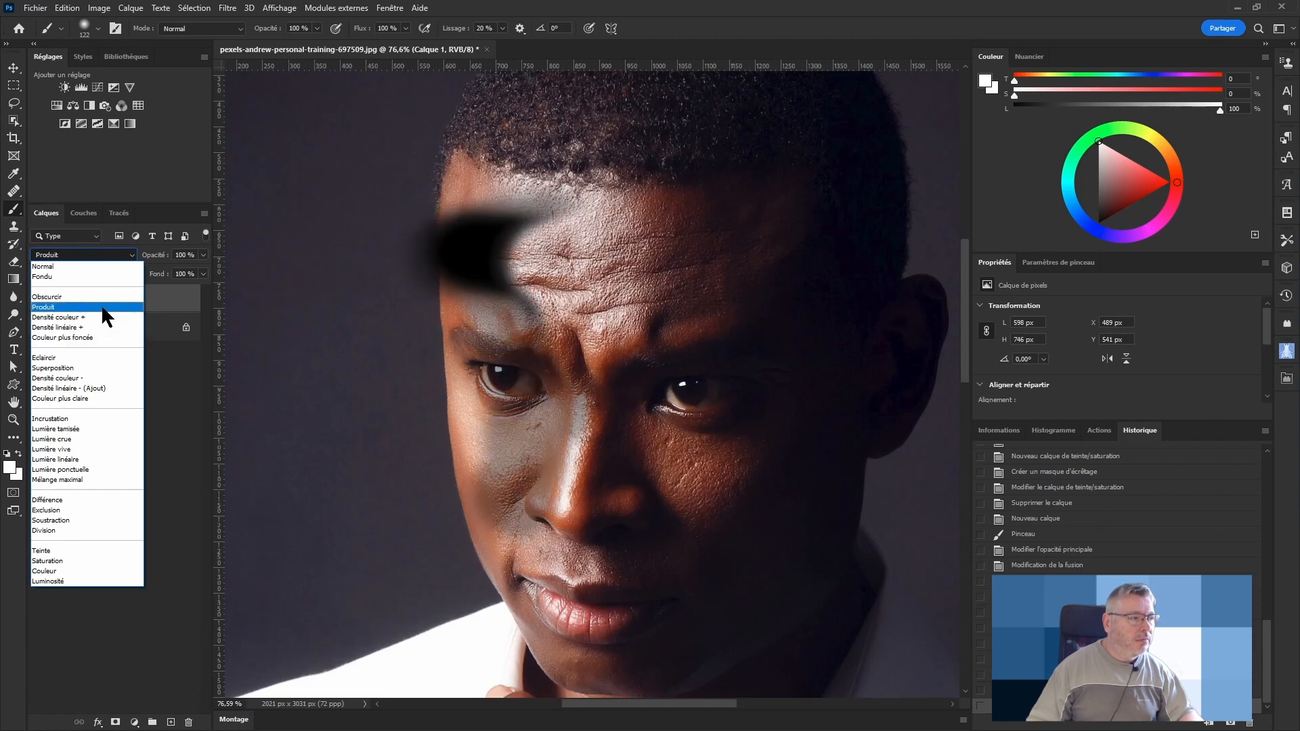
click(87, 365)
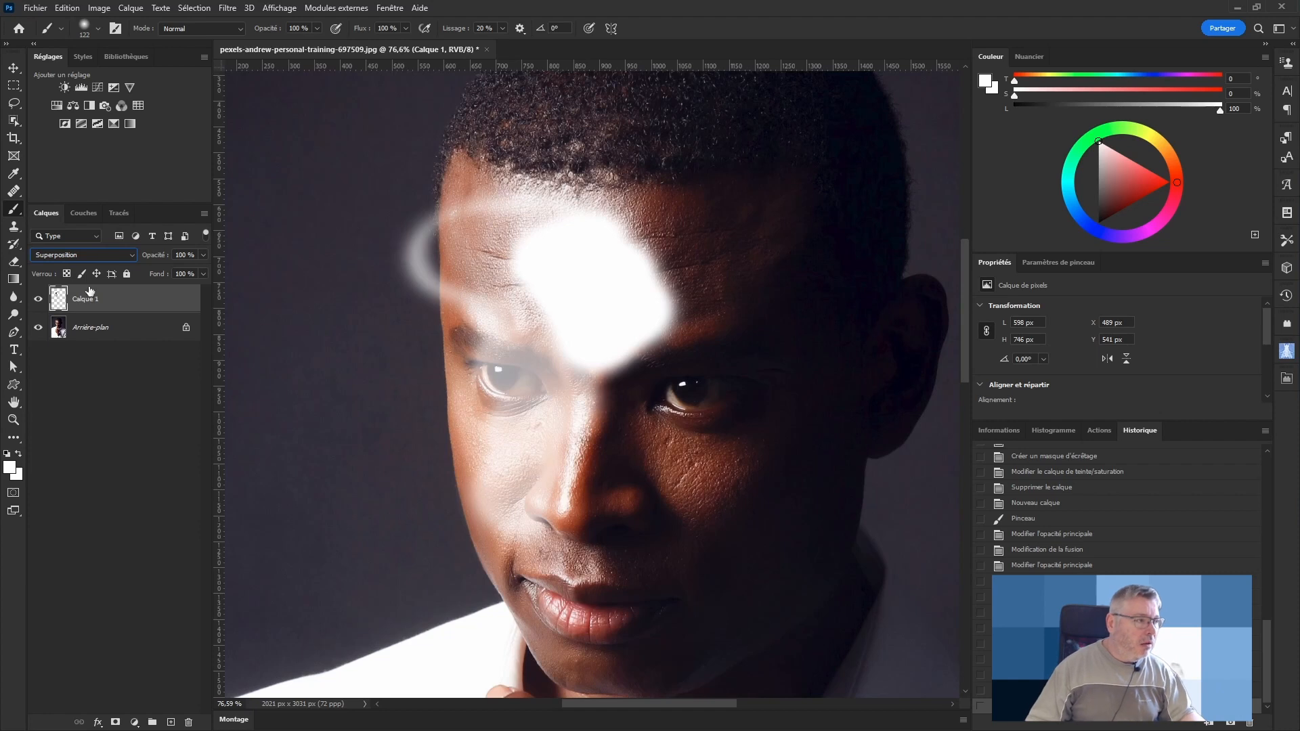
key(ctrl+a)
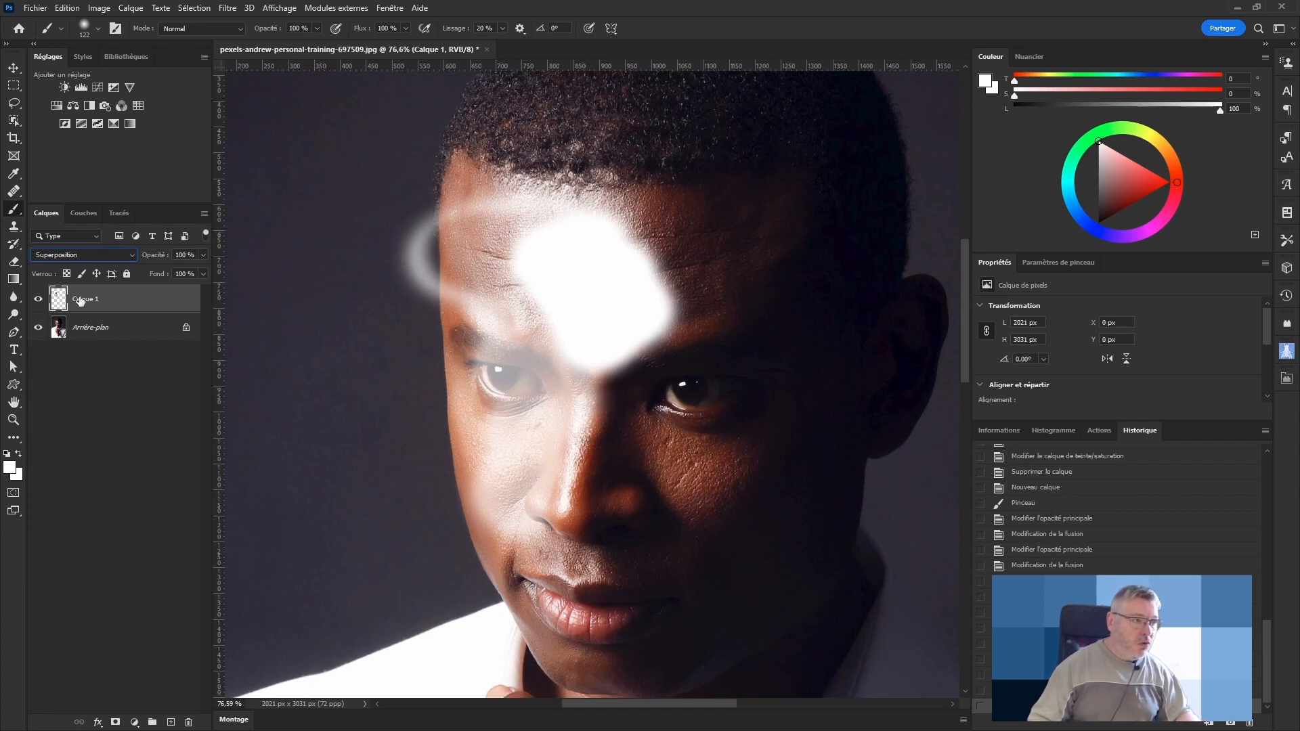
Step: Clear the painted layer, reset the colours to black and white, and brush black, then white over the lit side of the forehead
key(Delete)
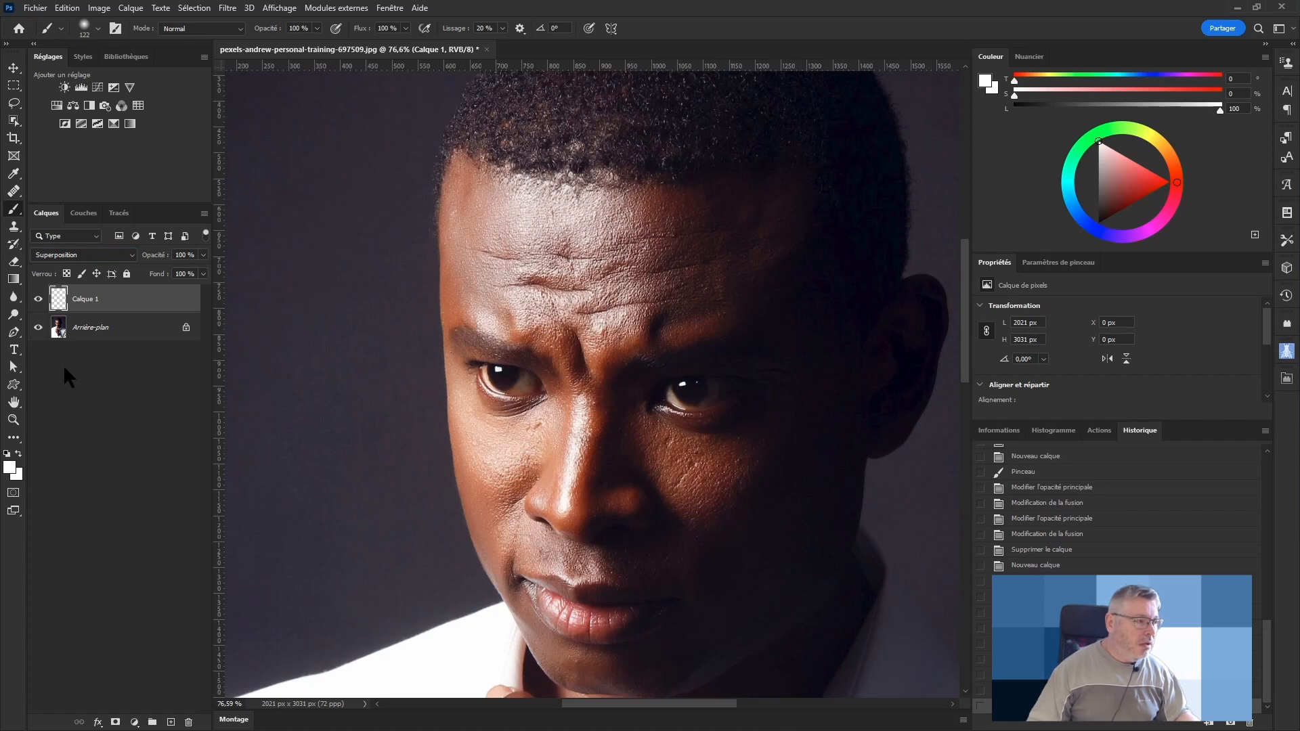
key(d)
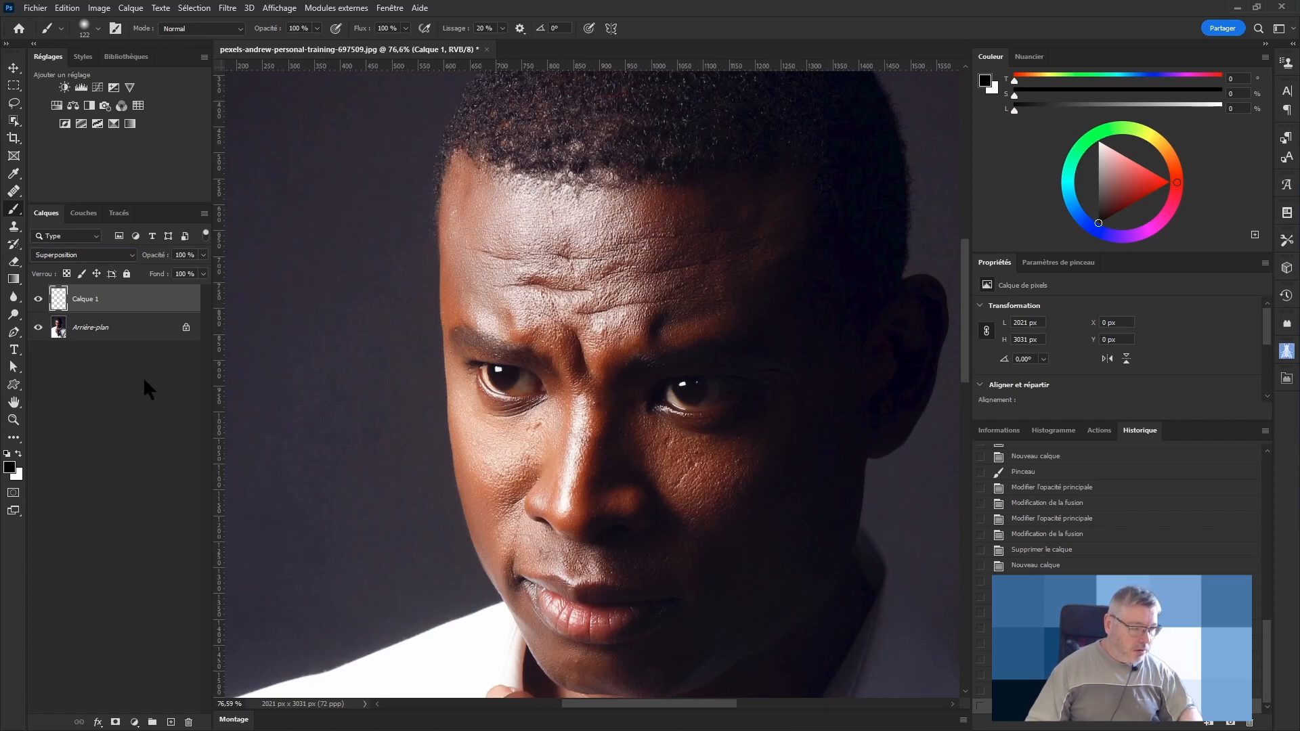
click(537, 301)
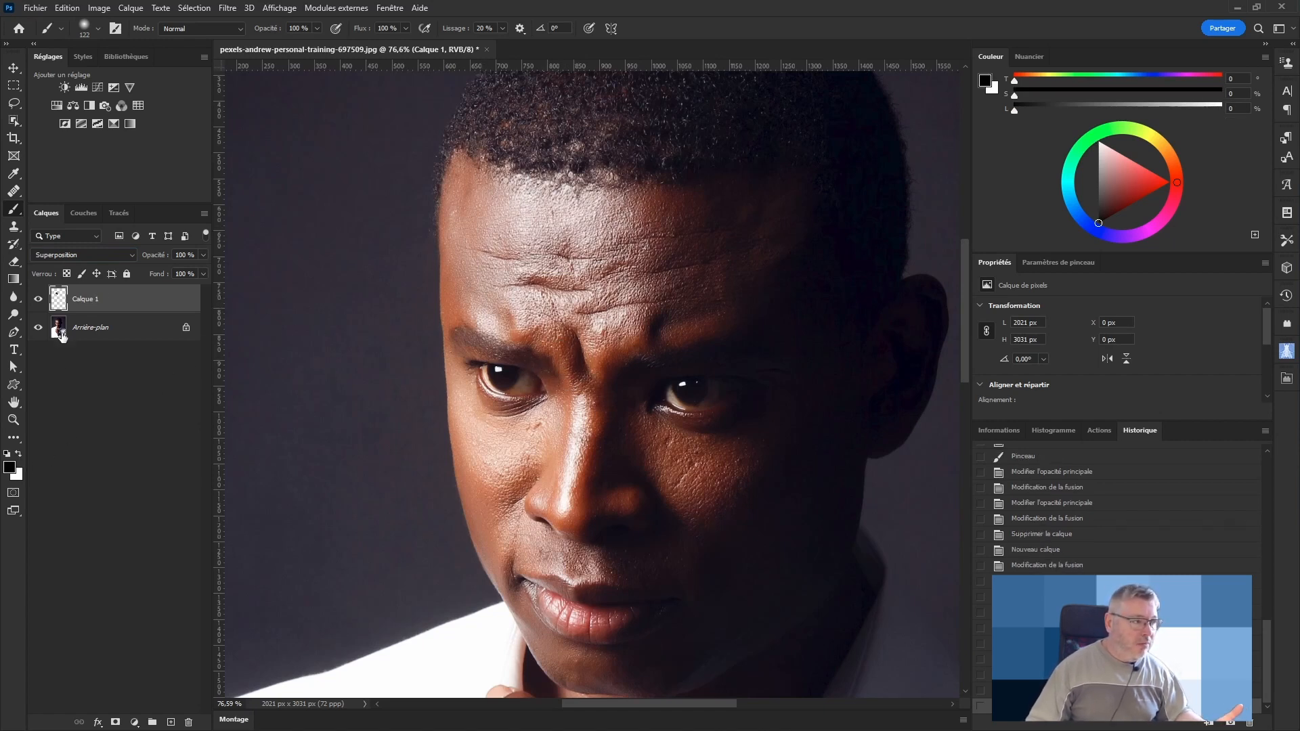
key(x)
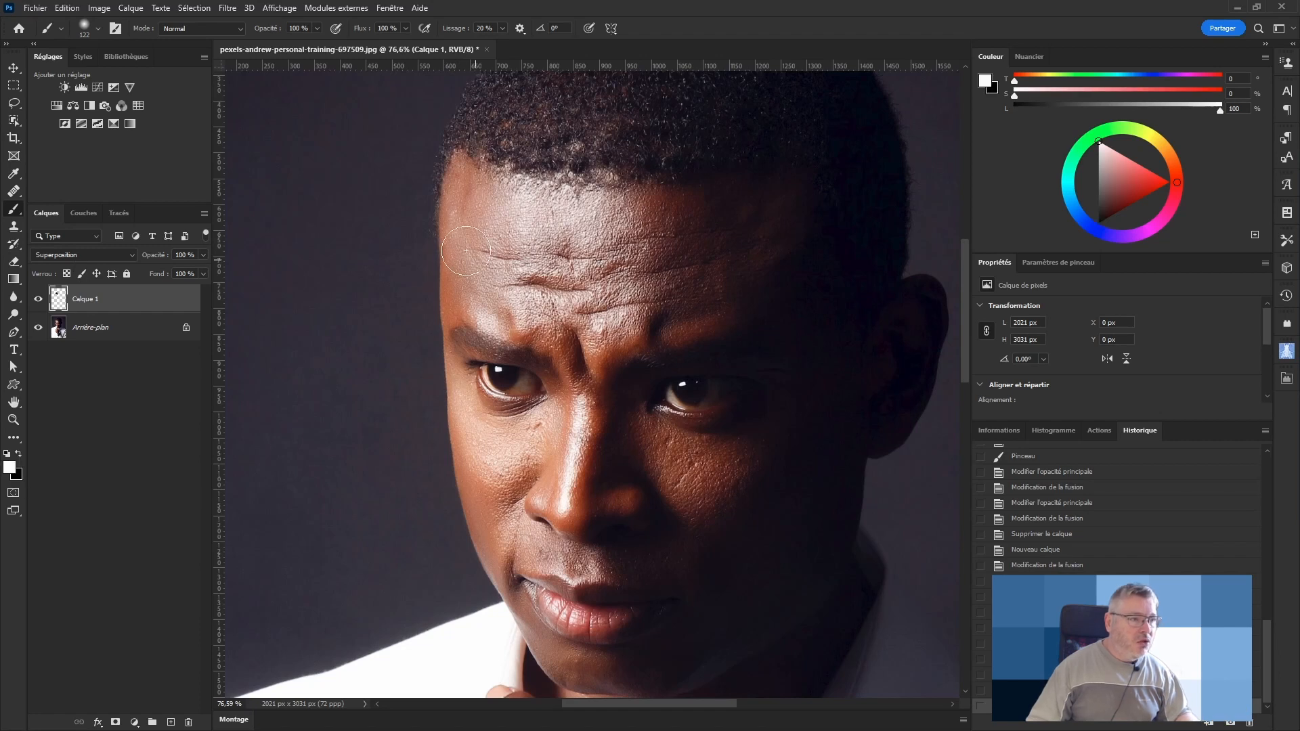
mouse_move(466, 250)
mouse_down()
mouse_move(419, 296)
mouse_move(499, 348)
mouse_up()
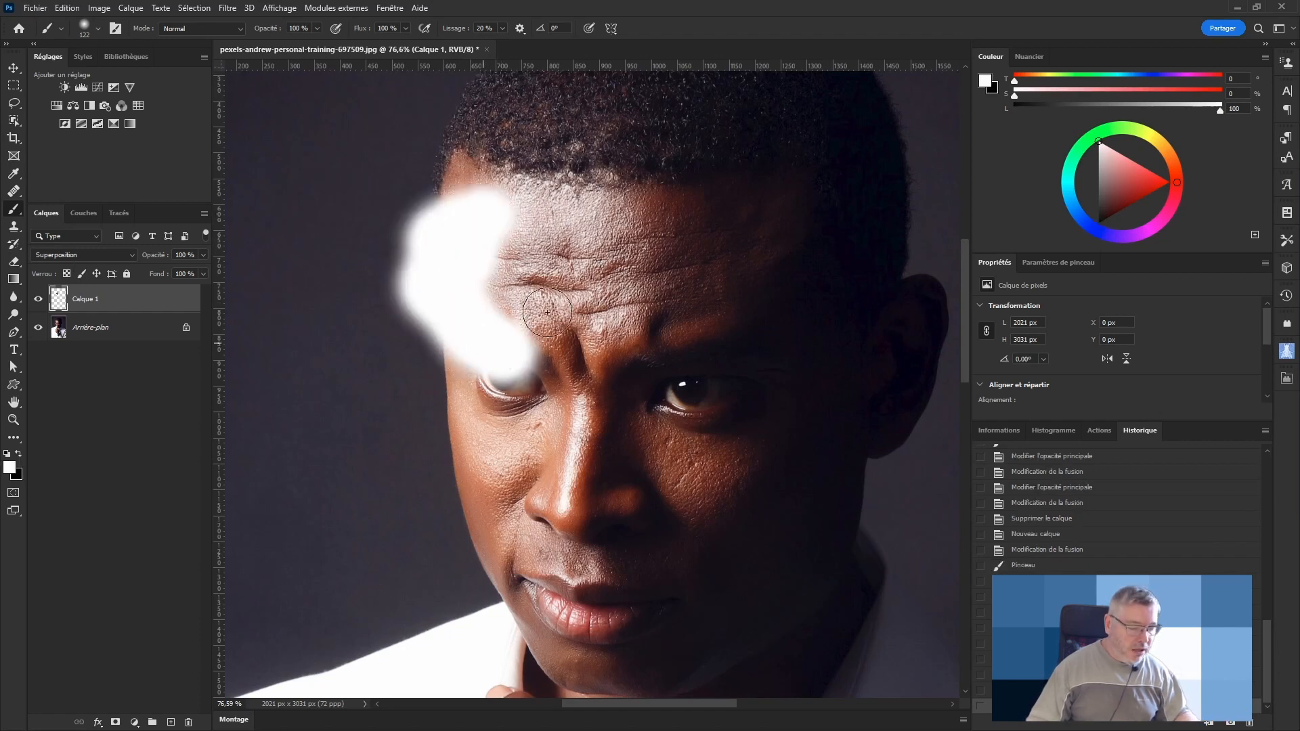
Step: Set the foreground colour to a neutral grey with 44% lightness and brush over the lit forehead and down the nose
drag(1140, 108, 1105, 108)
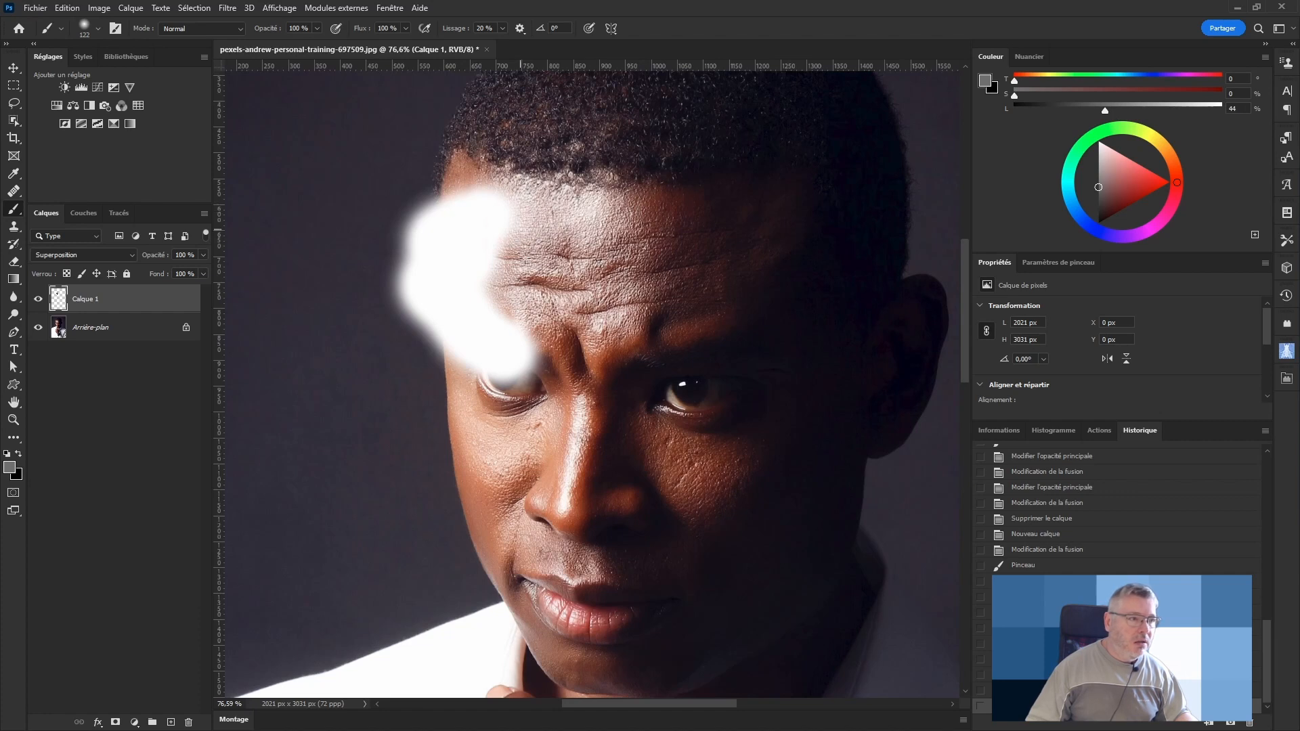
drag(525, 258, 561, 437)
mouse_move(500, 200)
mouse_down()
mouse_move(392, 208)
mouse_move(376, 292)
mouse_move(471, 335)
mouse_move(445, 223)
mouse_move(443, 324)
mouse_move(497, 379)
mouse_up()
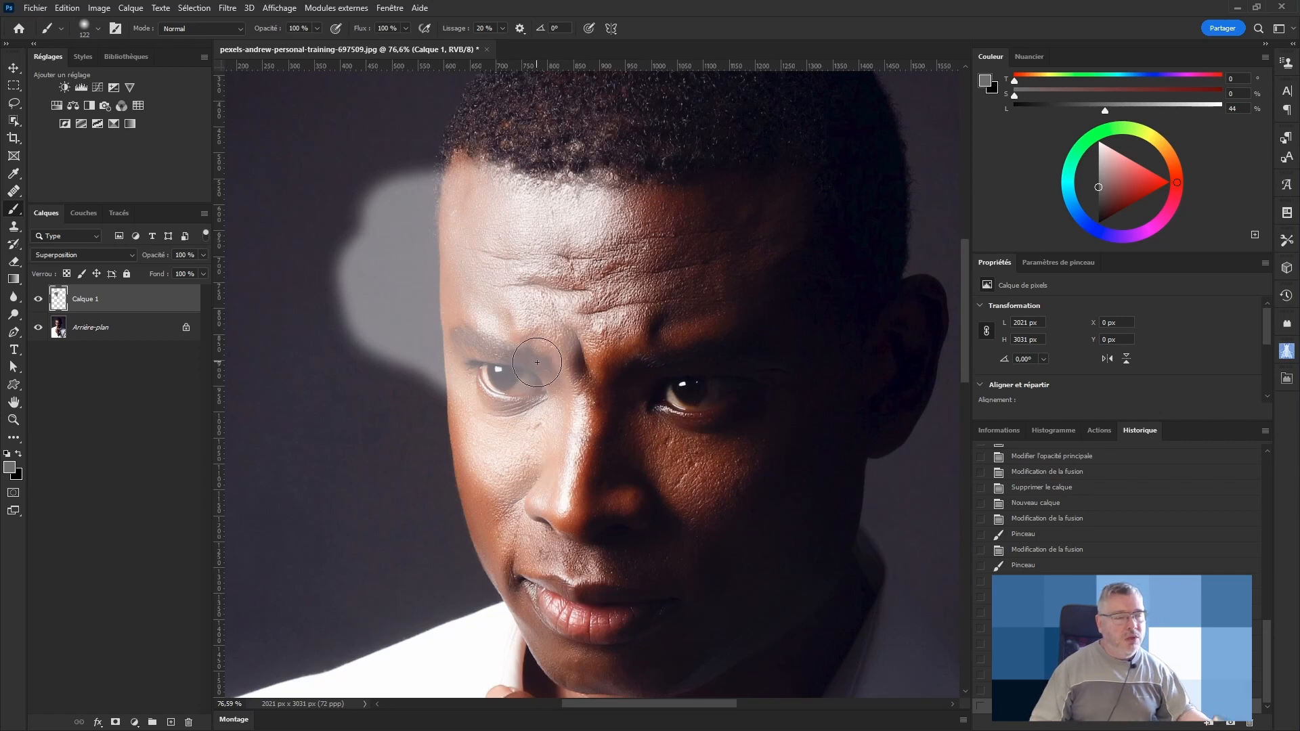
drag(610, 386, 669, 496)
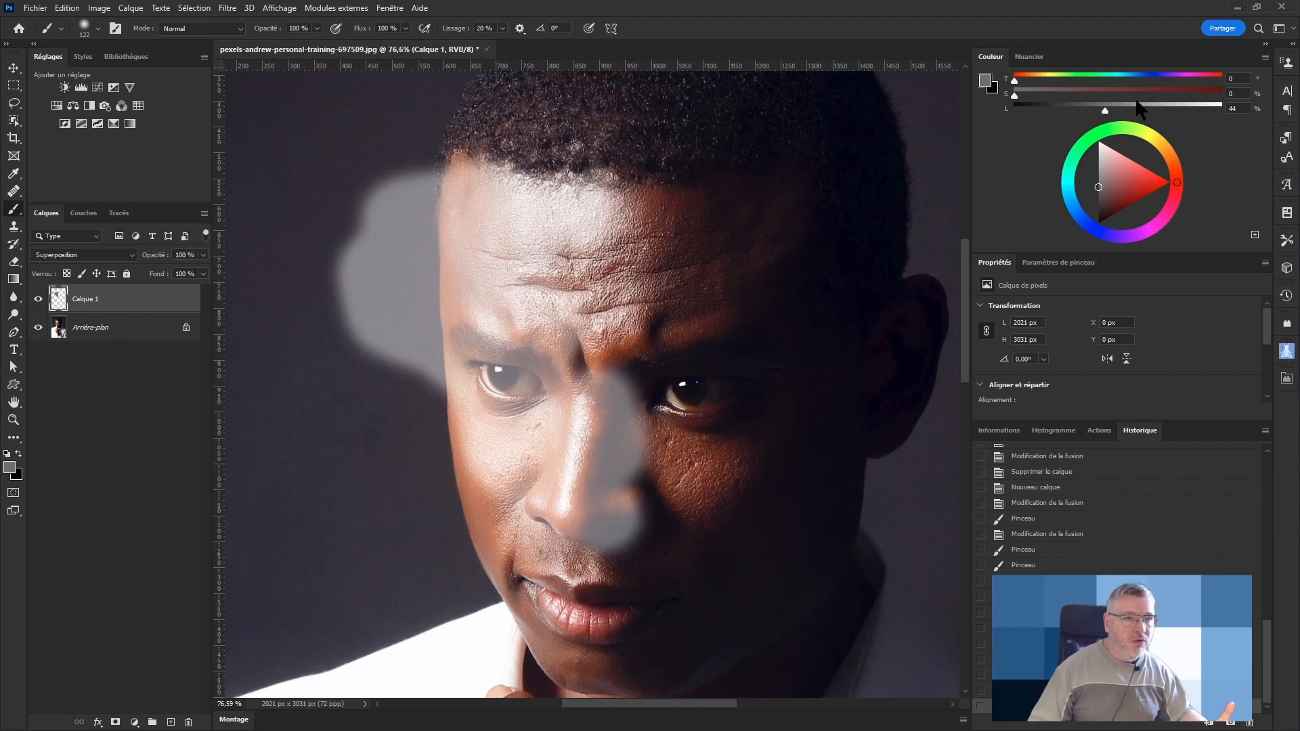
Step: Change the grey-painted layer's blend mode from Superposition to Incrustation
click(99, 257)
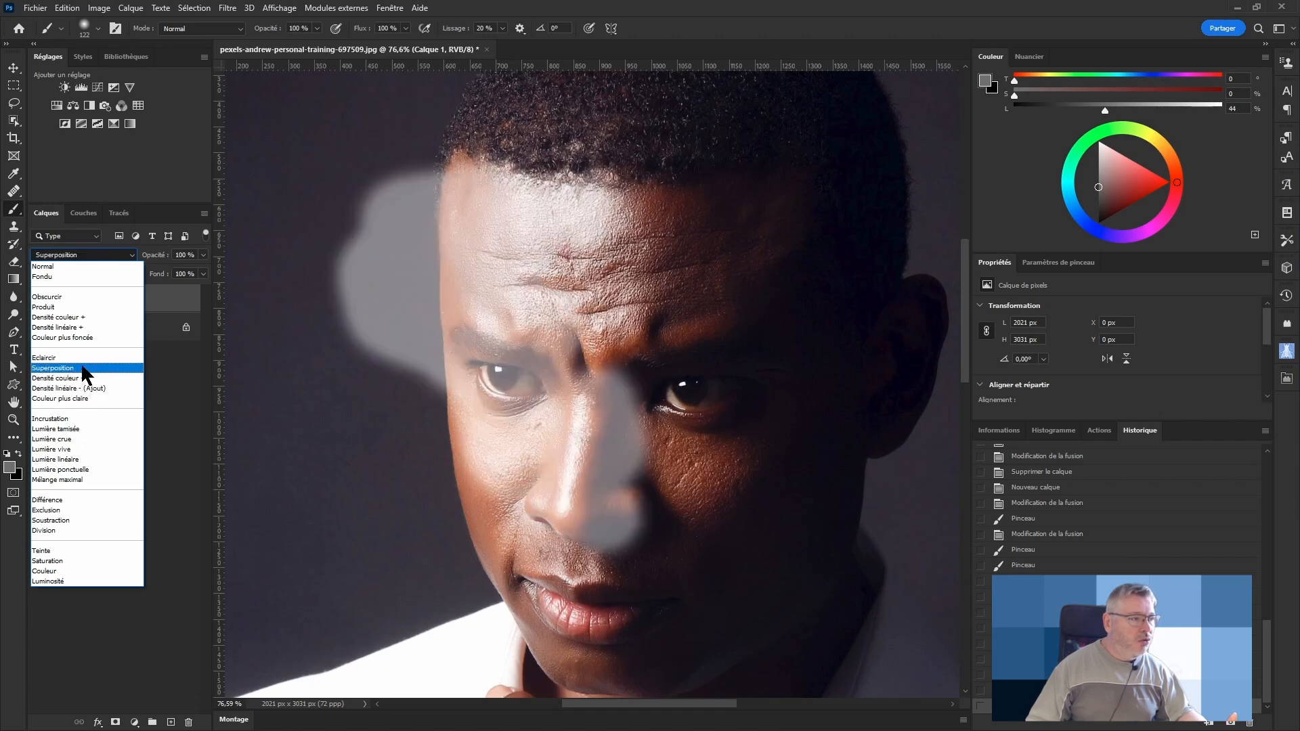
click(85, 368)
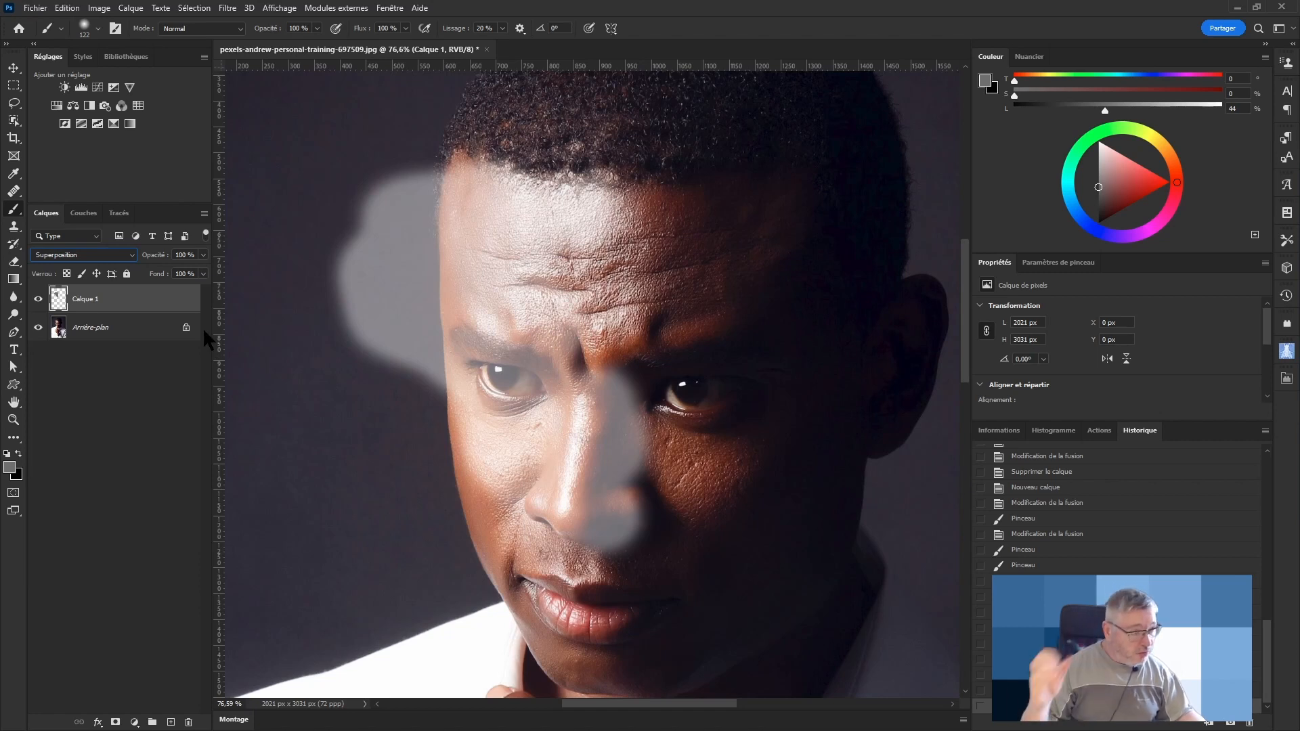
click(115, 258)
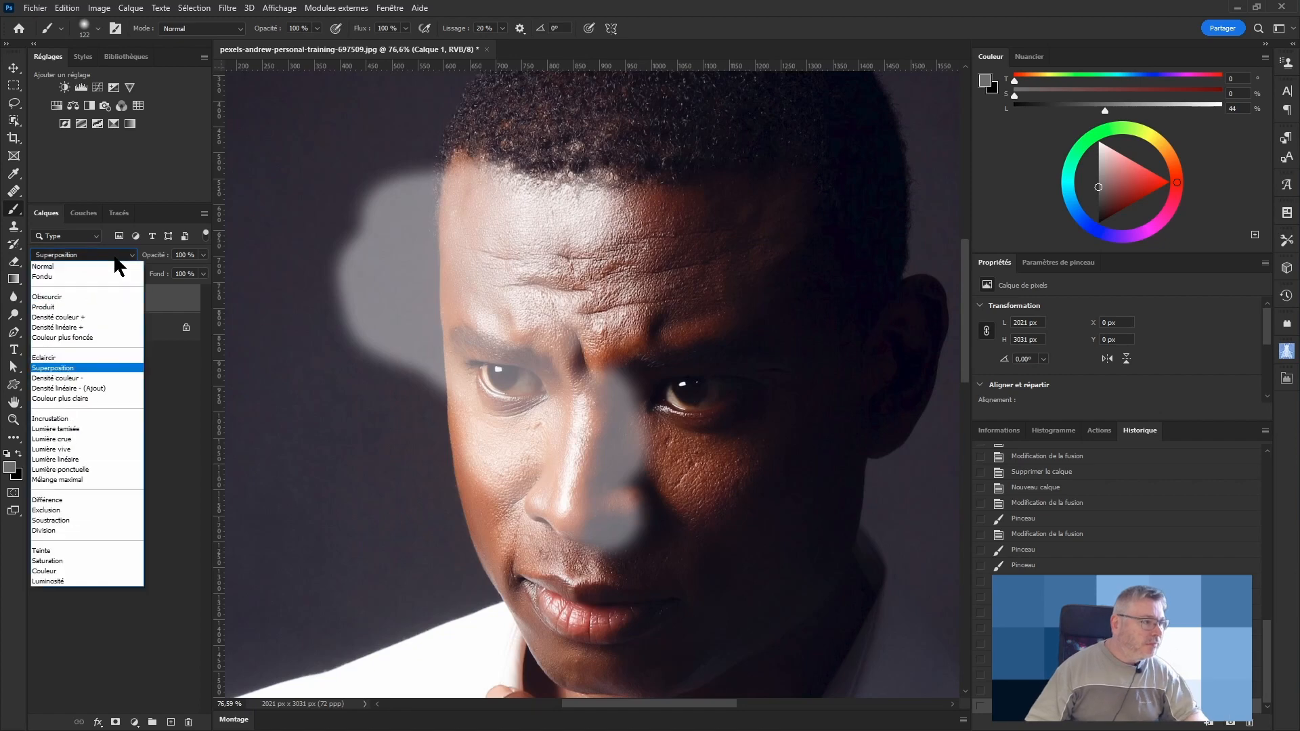
click(99, 419)
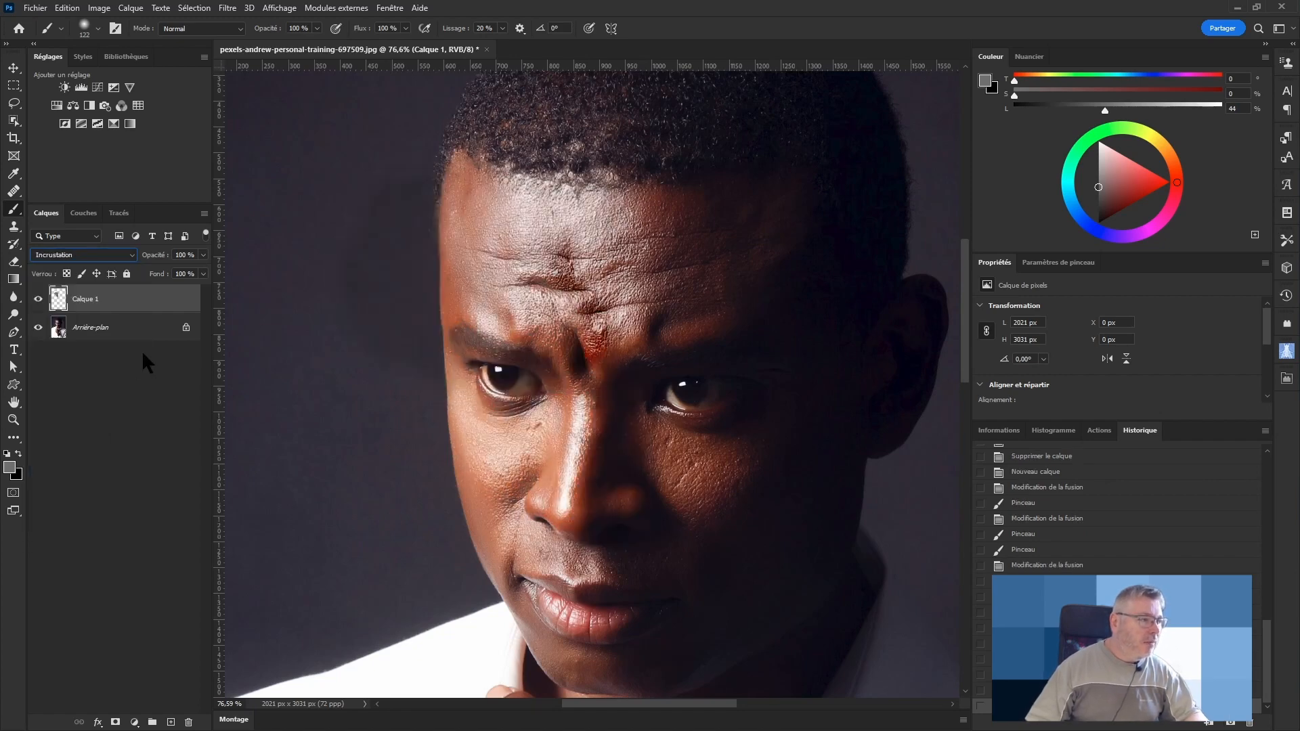
Step: Select the entire canvas and clear all brush strokes from Calque 1
click(145, 363)
click(91, 300)
key(ctrl+a)
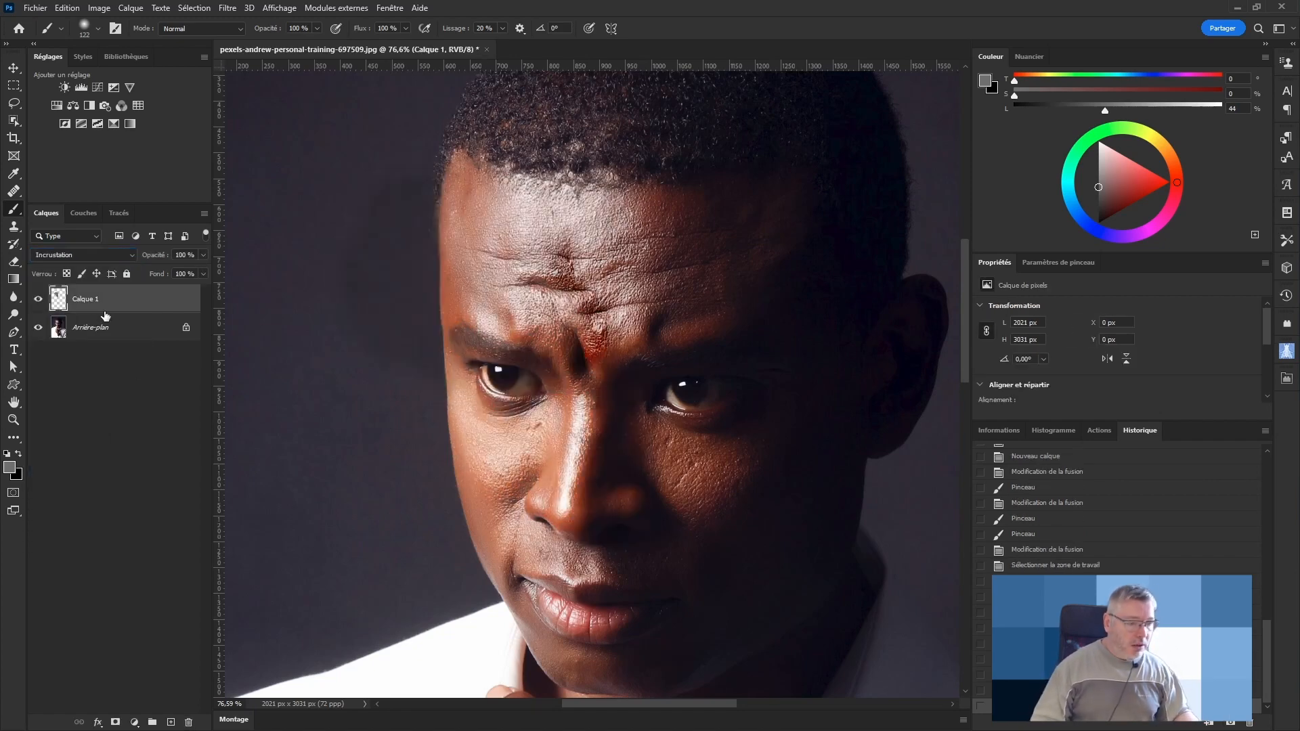
key(Delete)
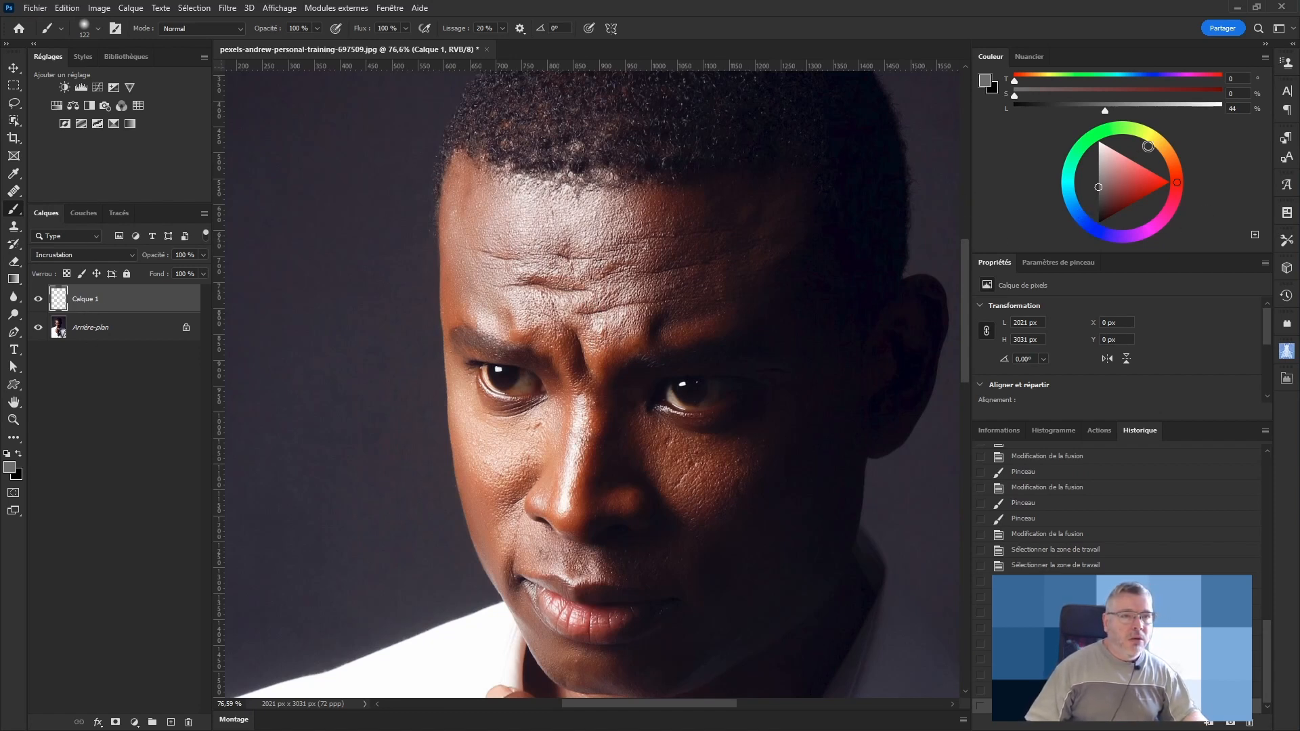
Step: Brush yellow (hue 47°, saturation 94%, lightness 100%) over the forehead with a 559 px brush and set the layer's opacity to 47%
click(1156, 144)
drag(477, 308, 577, 323)
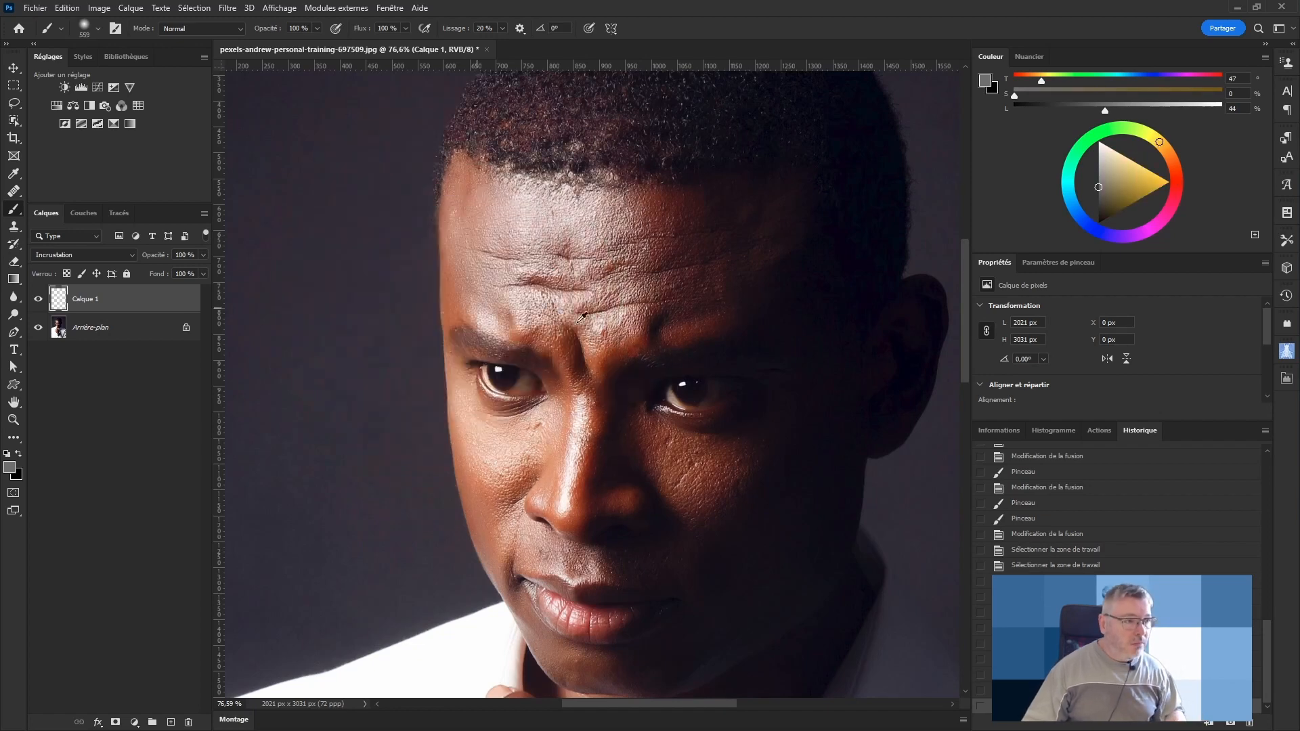
key(Delete)
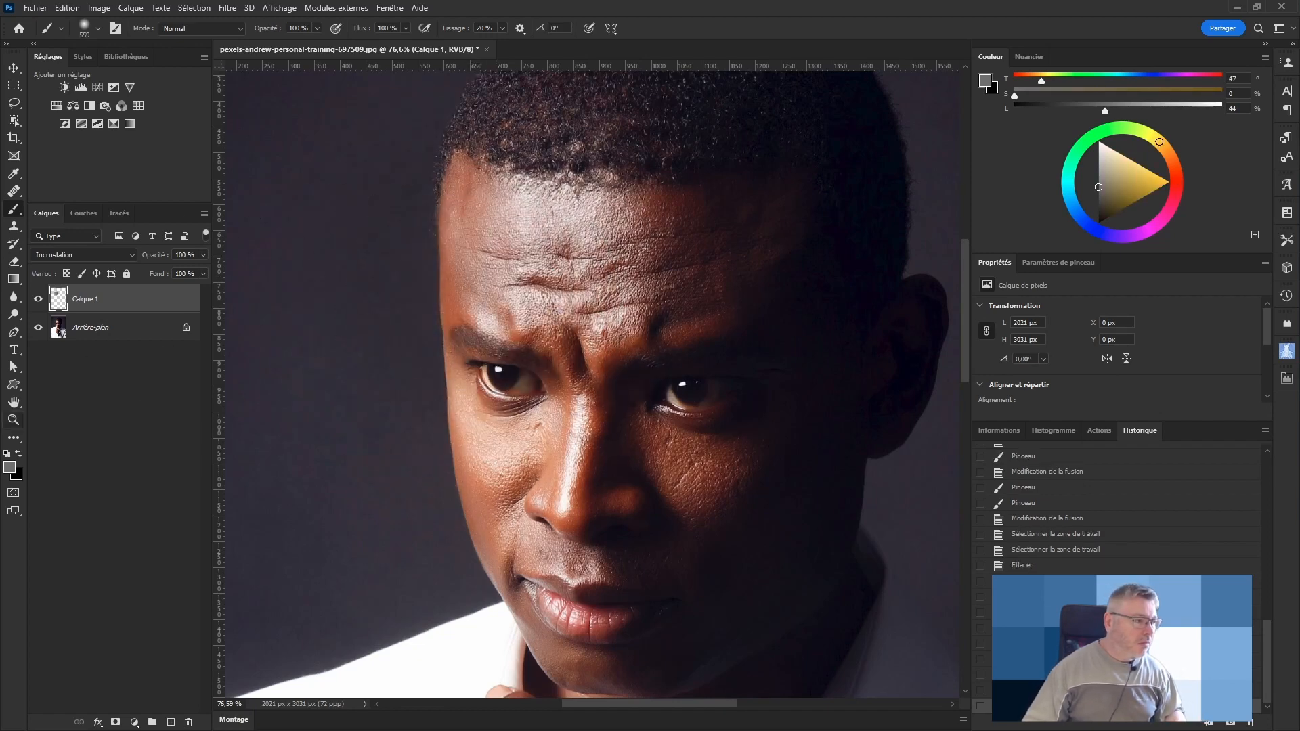
drag(1144, 181, 1165, 179)
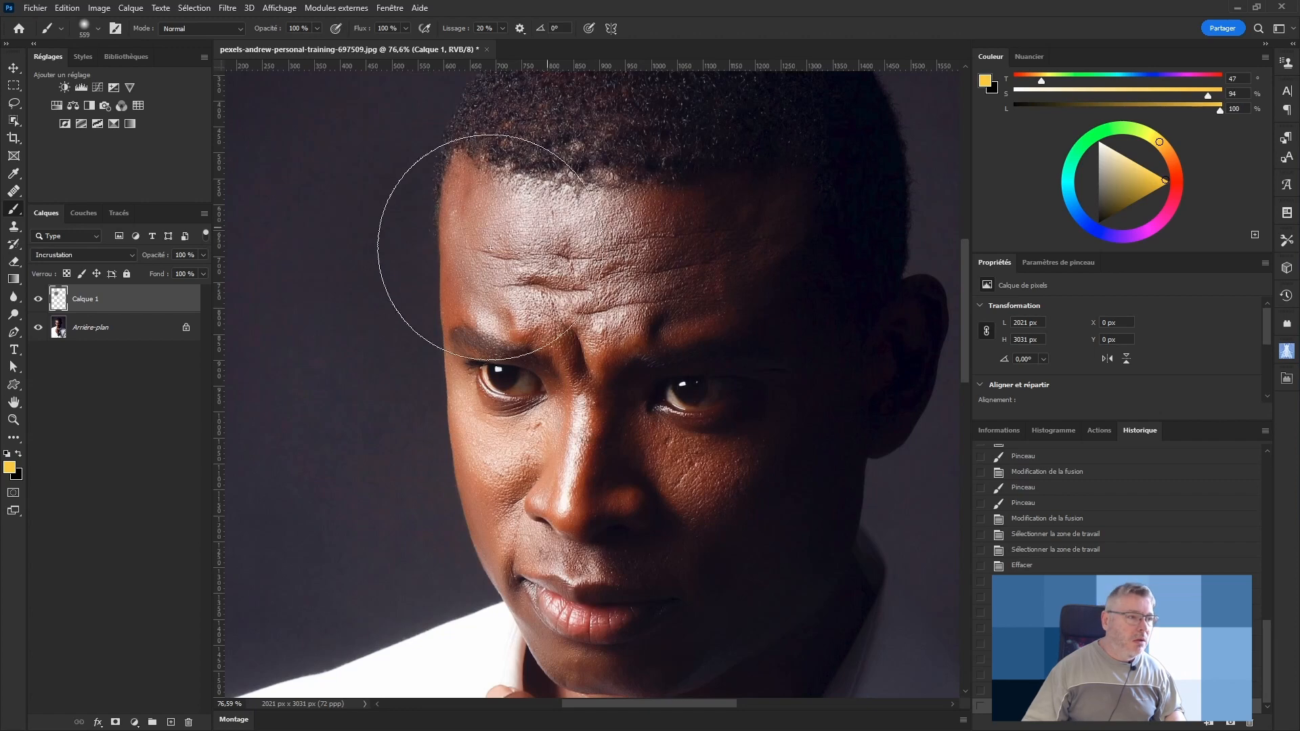
mouse_move(479, 246)
mouse_down()
mouse_move(552, 280)
mouse_move(525, 393)
mouse_up()
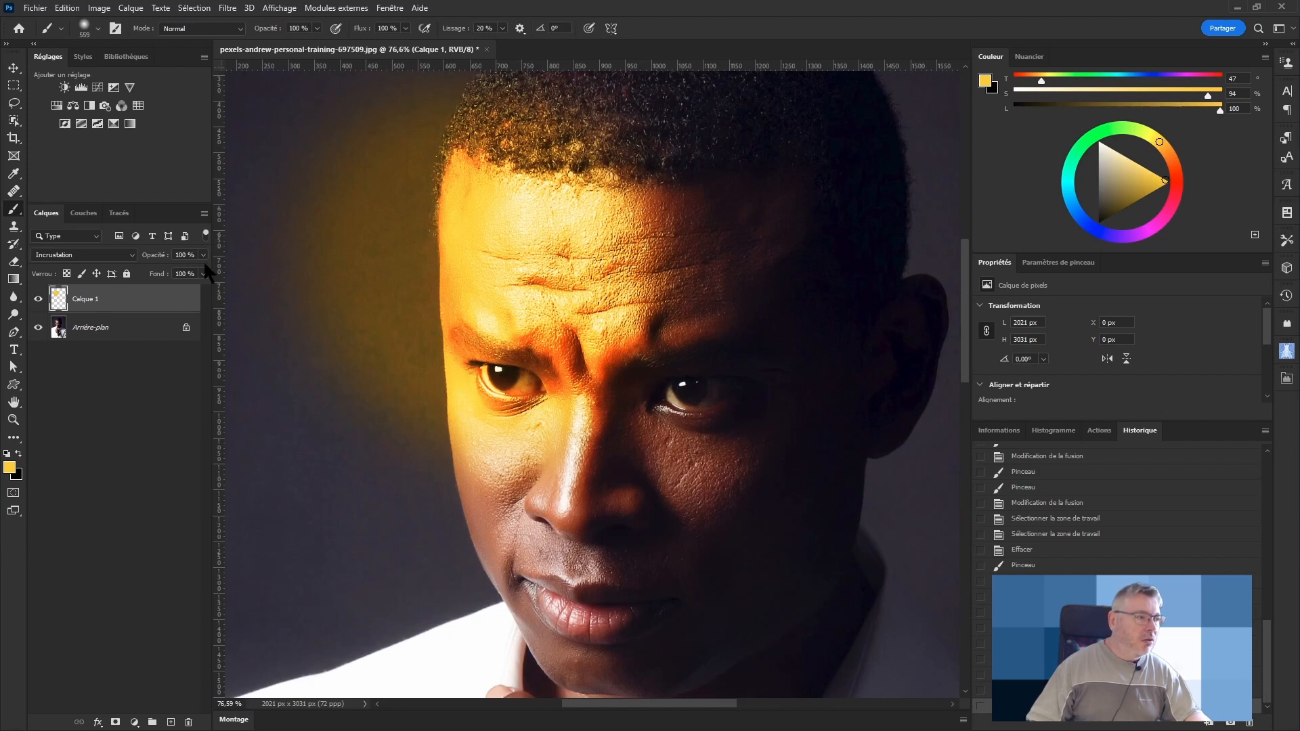
drag(157, 255, 121, 264)
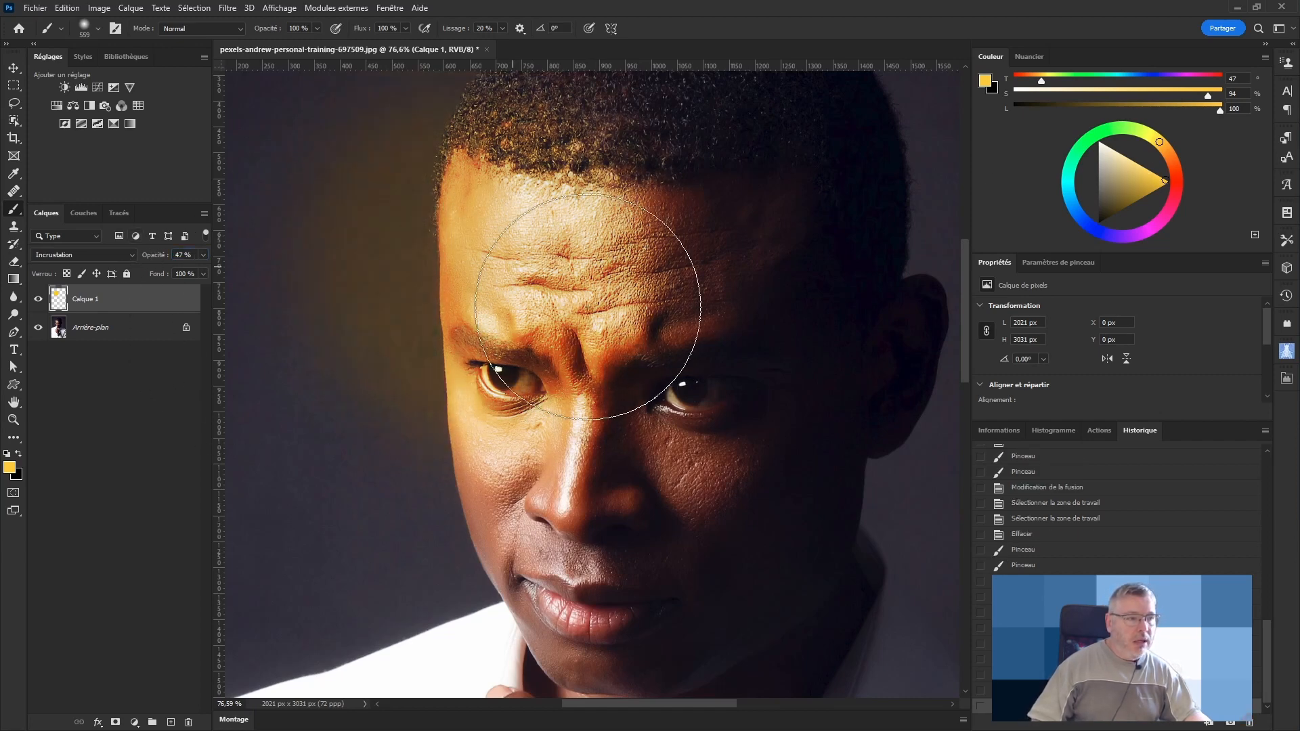
scroll(635, 341, down, 5)
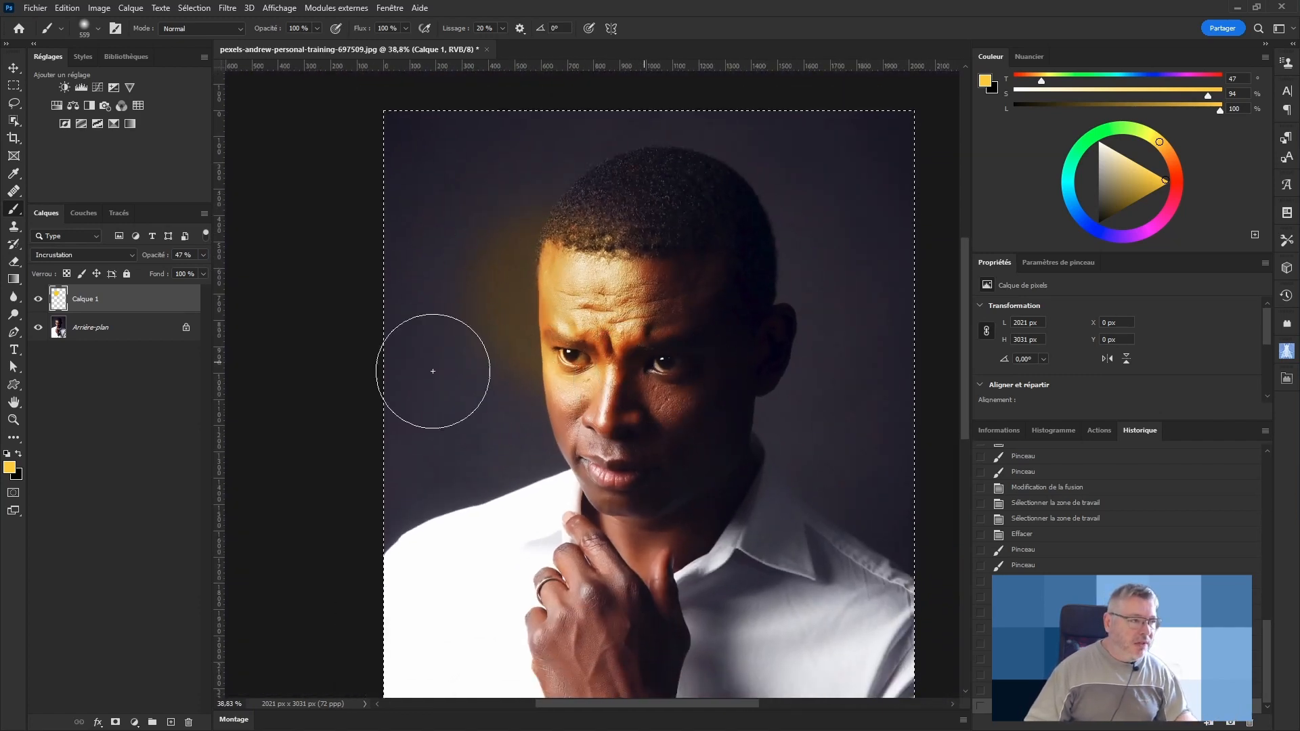
Step: Try the Mélange maximal blend mode on the yellow layer with 73% opacity
click(75, 255)
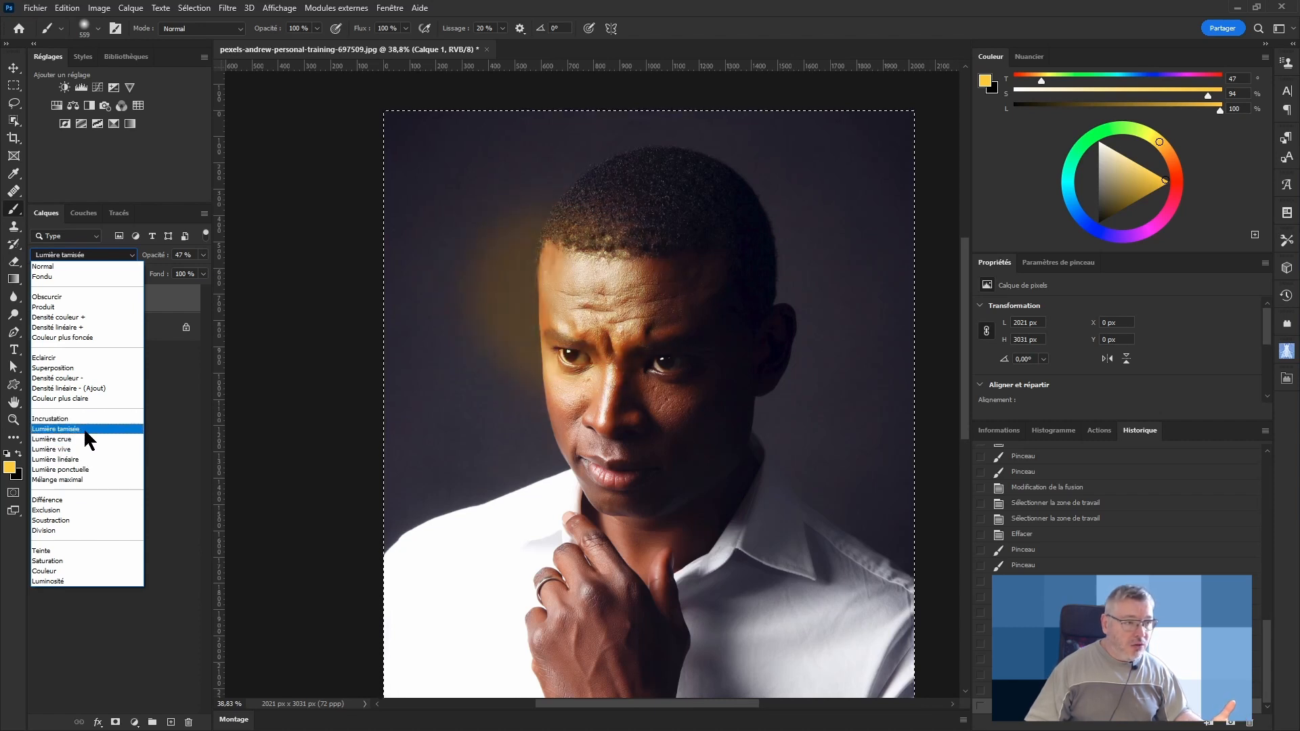
click(88, 478)
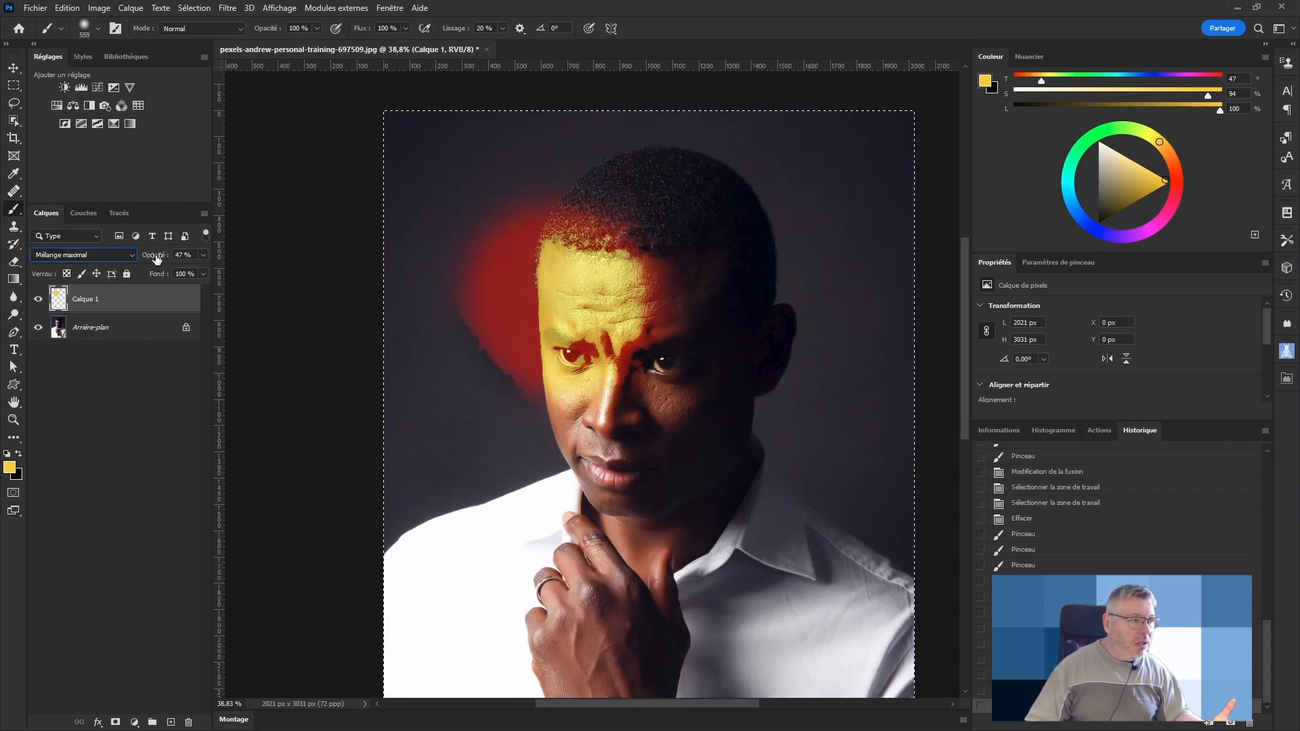
mouse_move(156, 259)
mouse_down()
mouse_move(134, 261)
mouse_move(165, 264)
mouse_move(150, 264)
mouse_up()
Step: Try the Lumière linéaire blend mode and return the yellow layer to Incrustation at 36% opacity
click(88, 256)
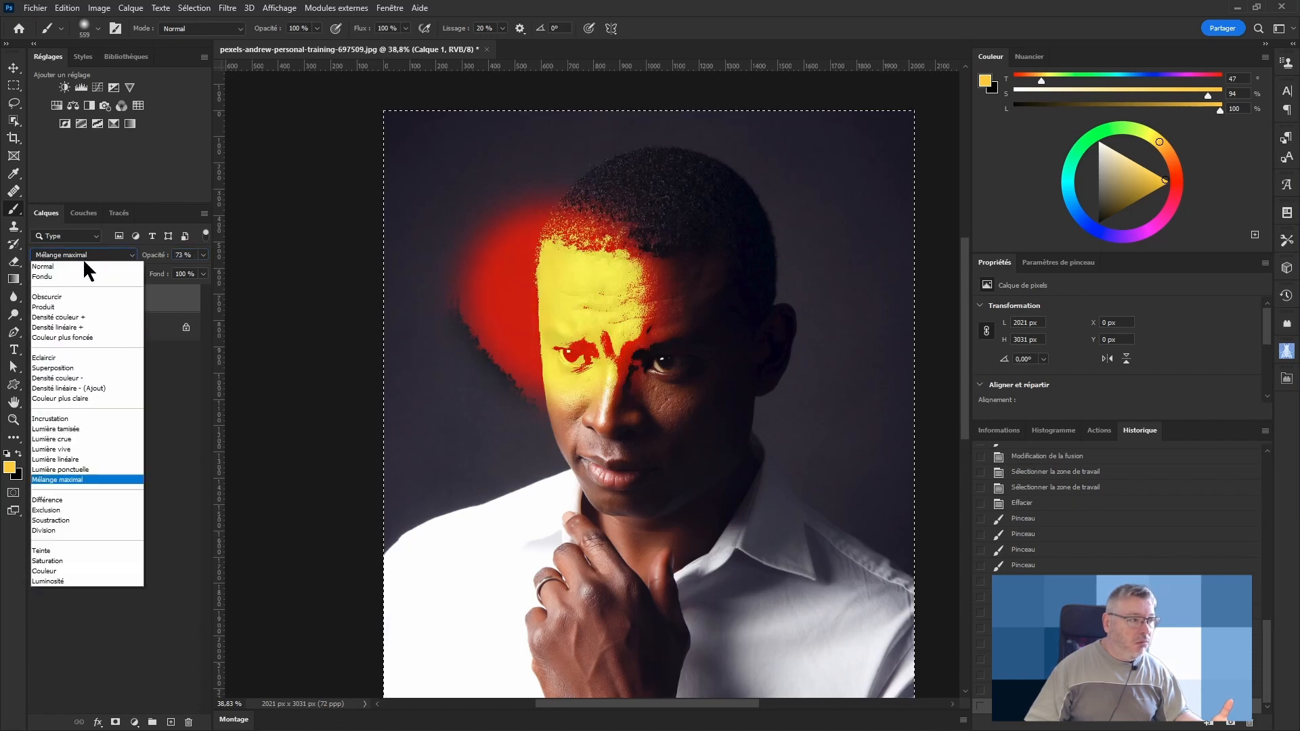
click(79, 460)
drag(157, 260, 128, 262)
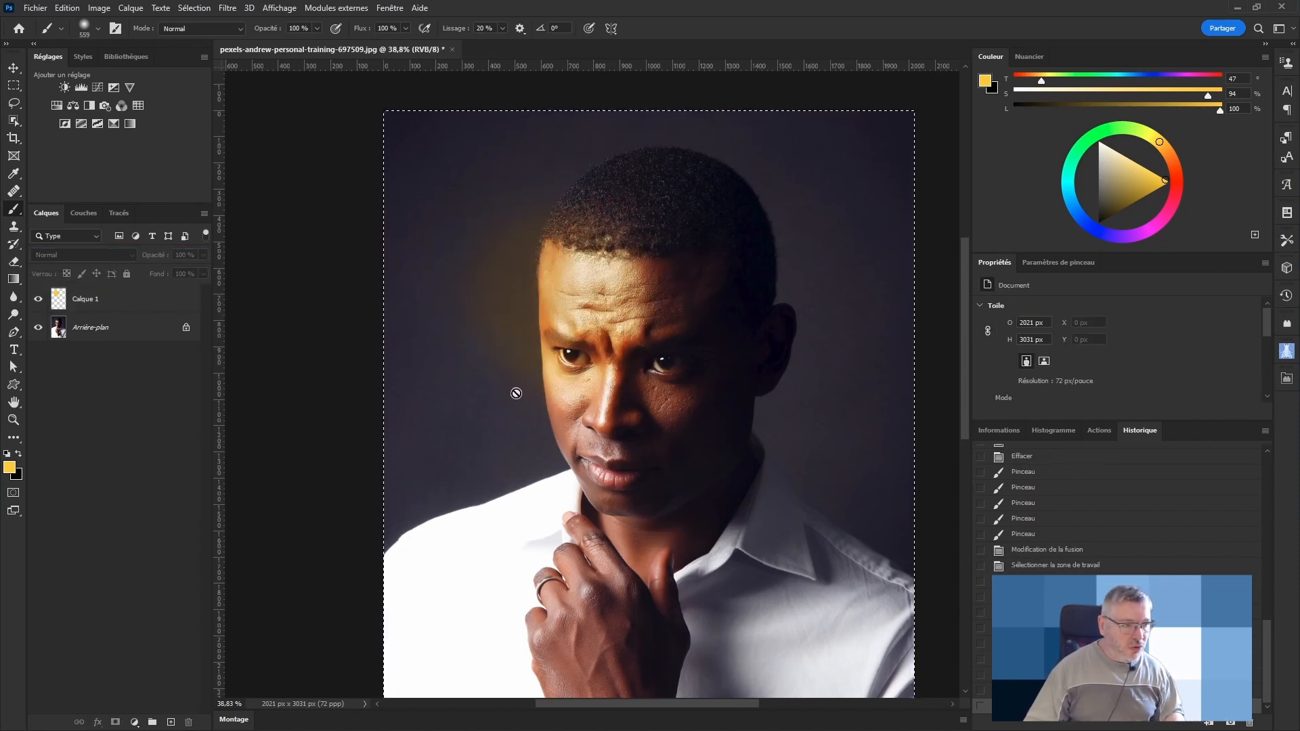
Step: Clear the yellow paint from Calque 1 and change its blend mode to Couleur
click(125, 307)
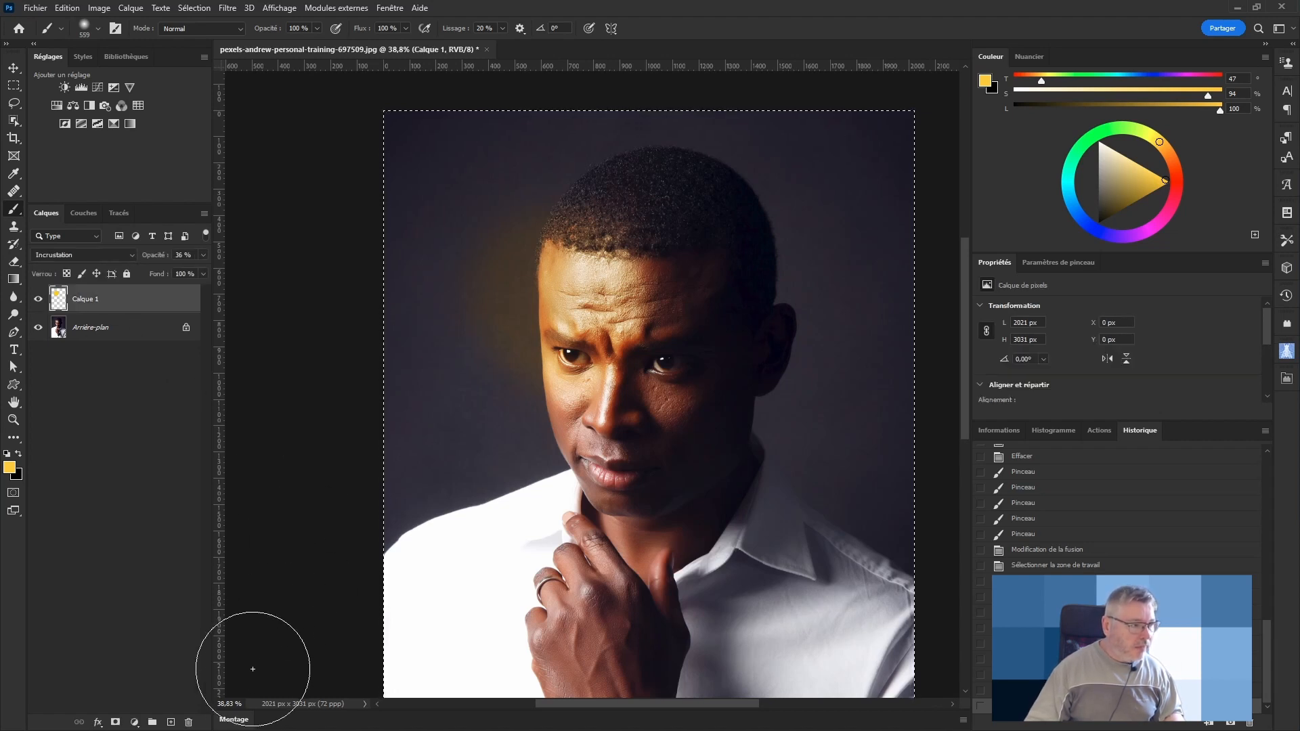
key(Delete)
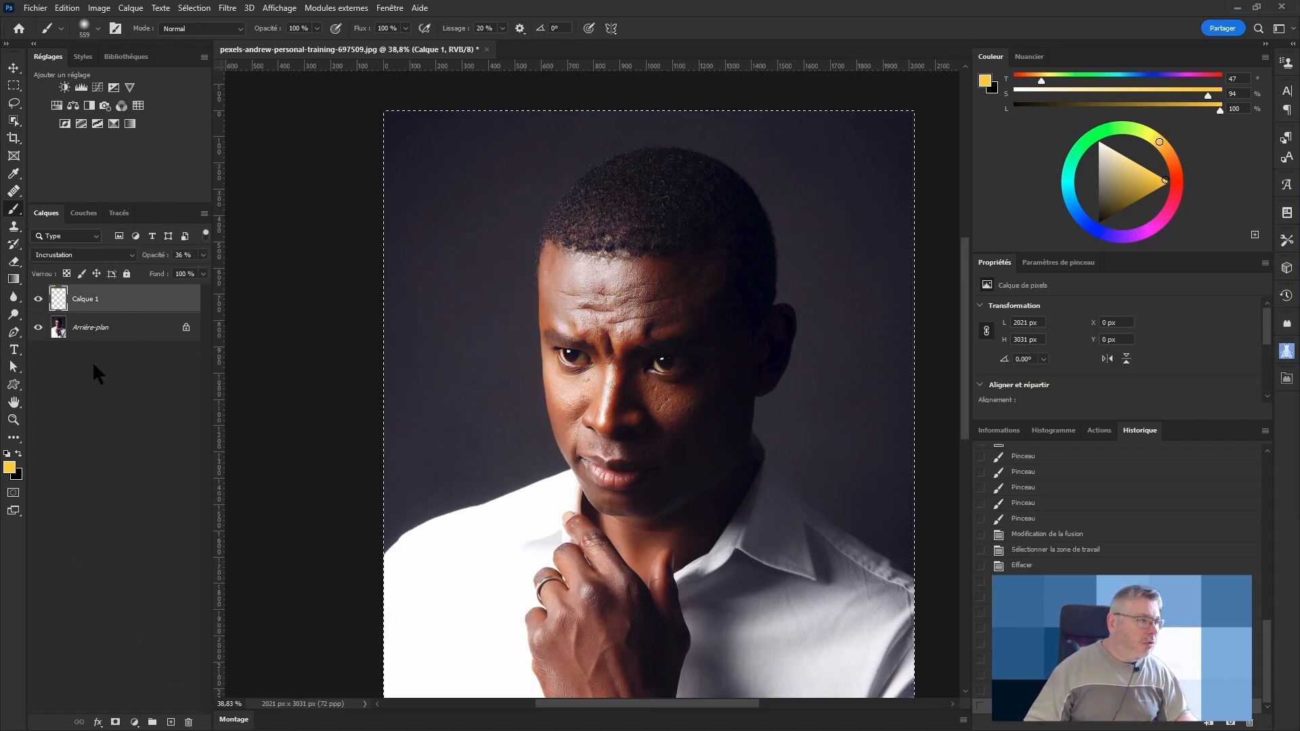
click(95, 256)
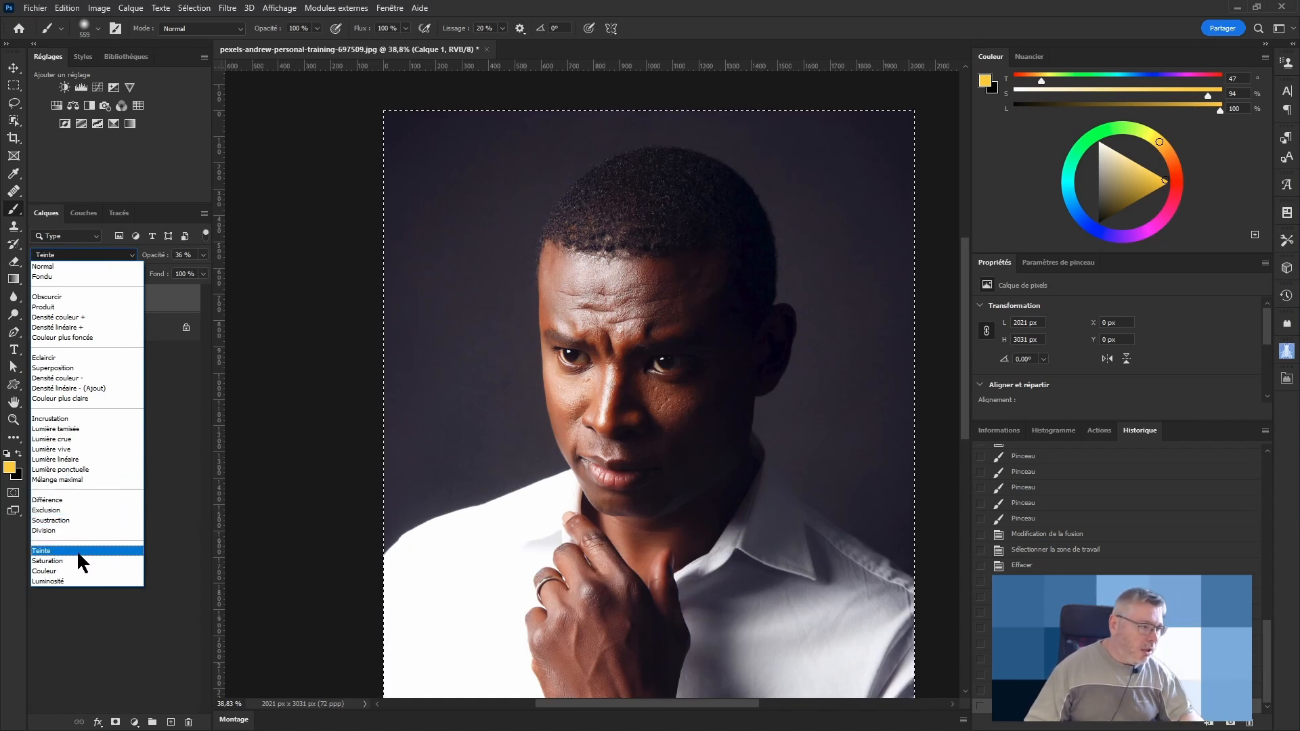
click(76, 570)
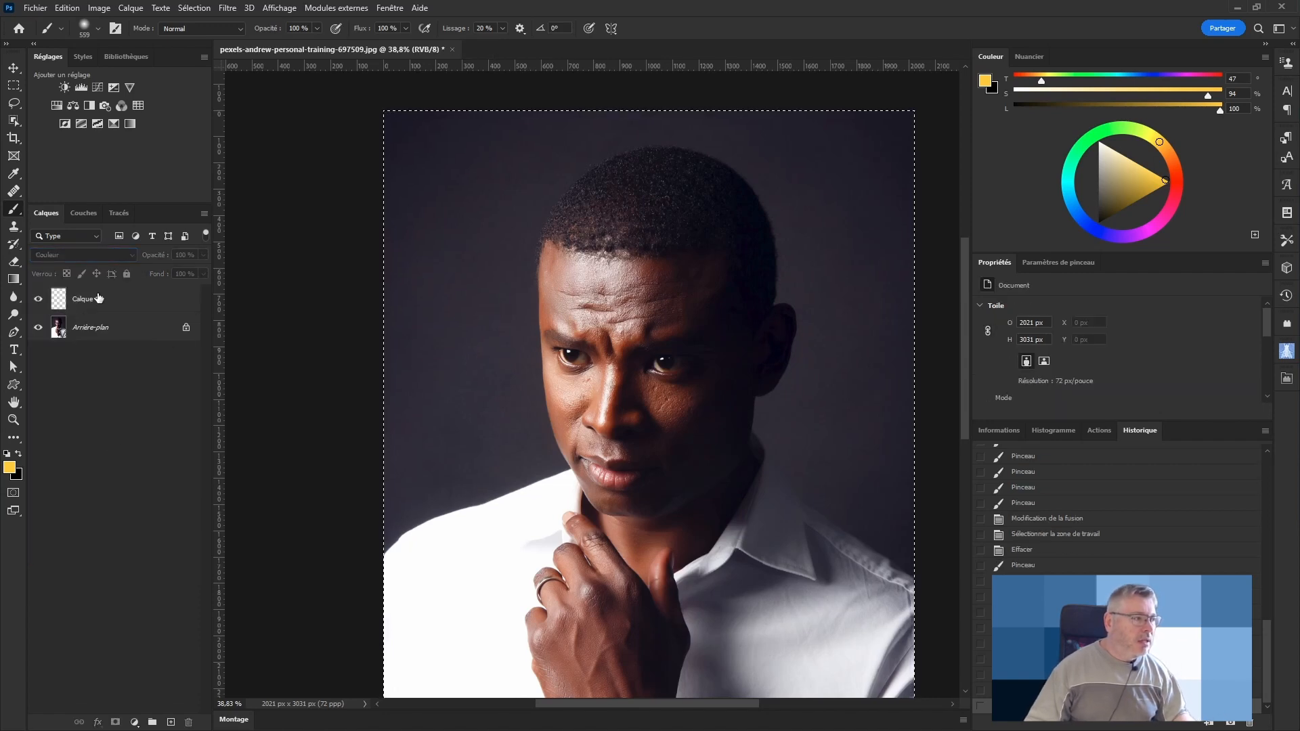
Step: Set the foreground colour to green (hue 118°, saturation 94%, lightness 100%) and paint the whole face with a 191 px brush
scroll(613, 292, up, 3)
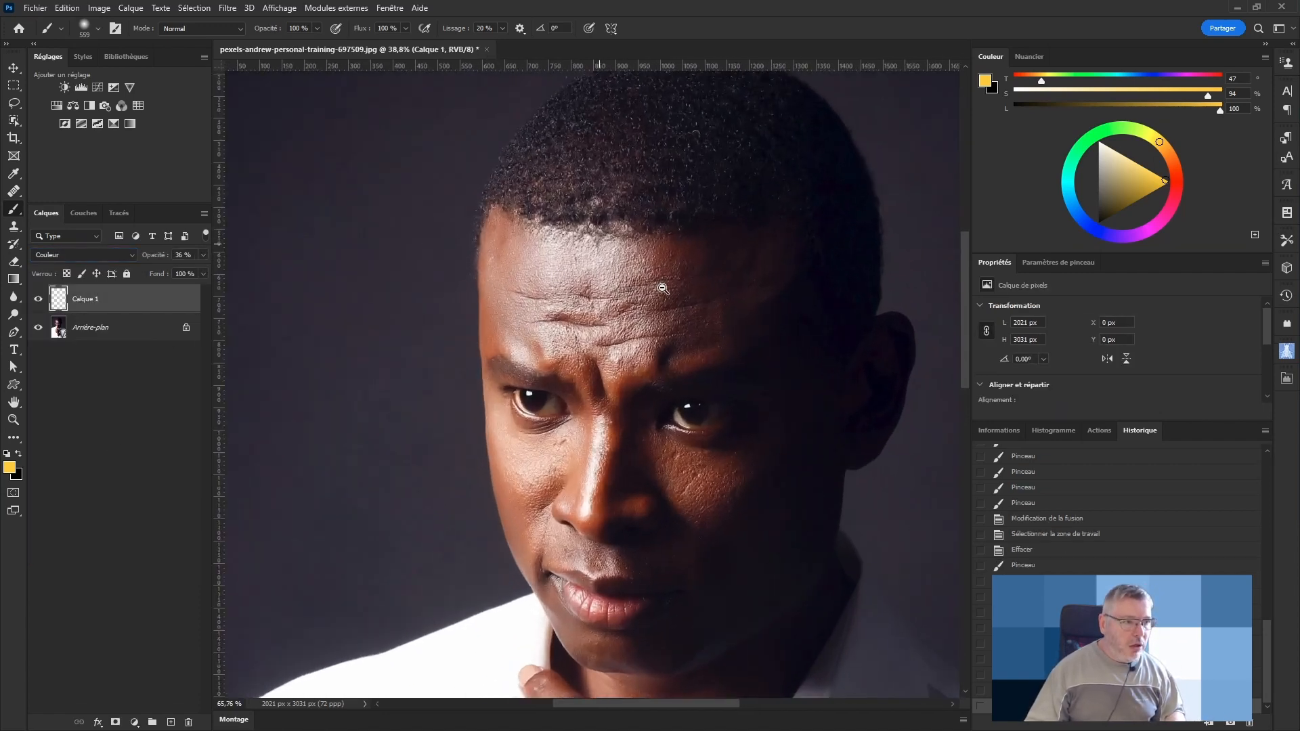
click(1096, 134)
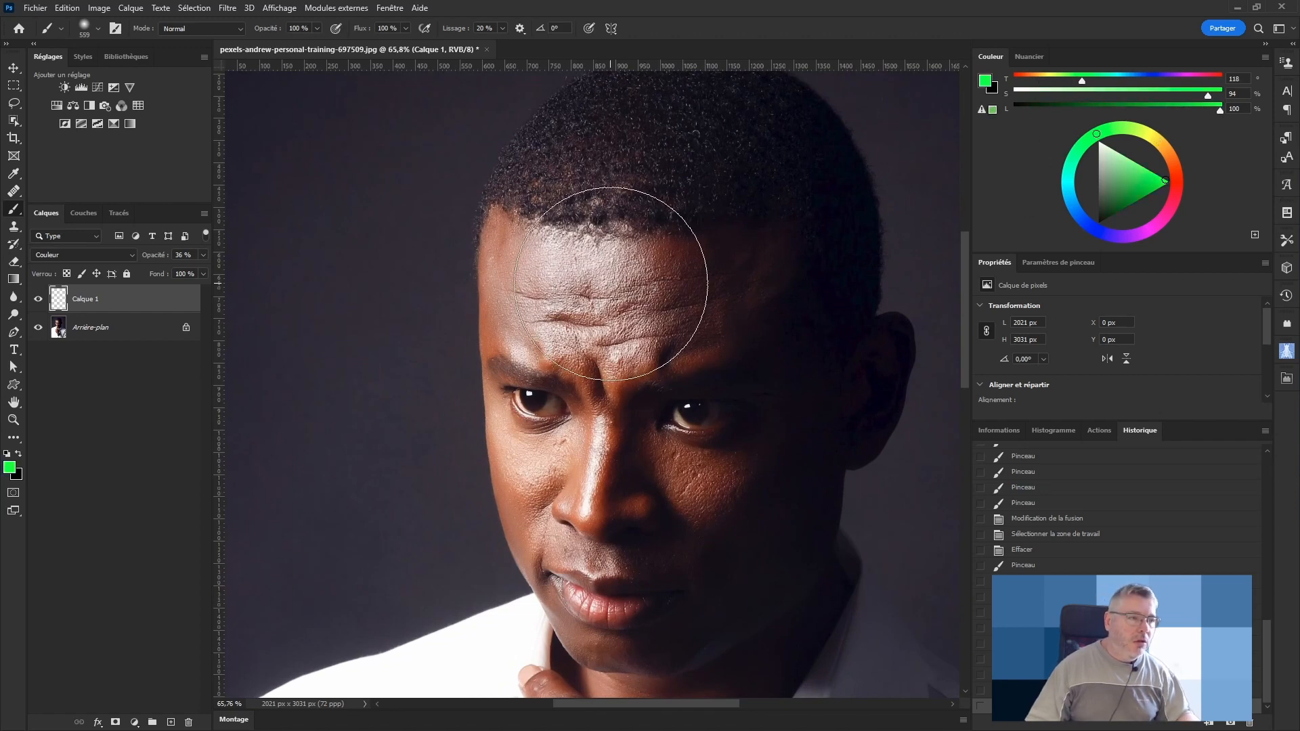
drag(637, 274, 558, 264)
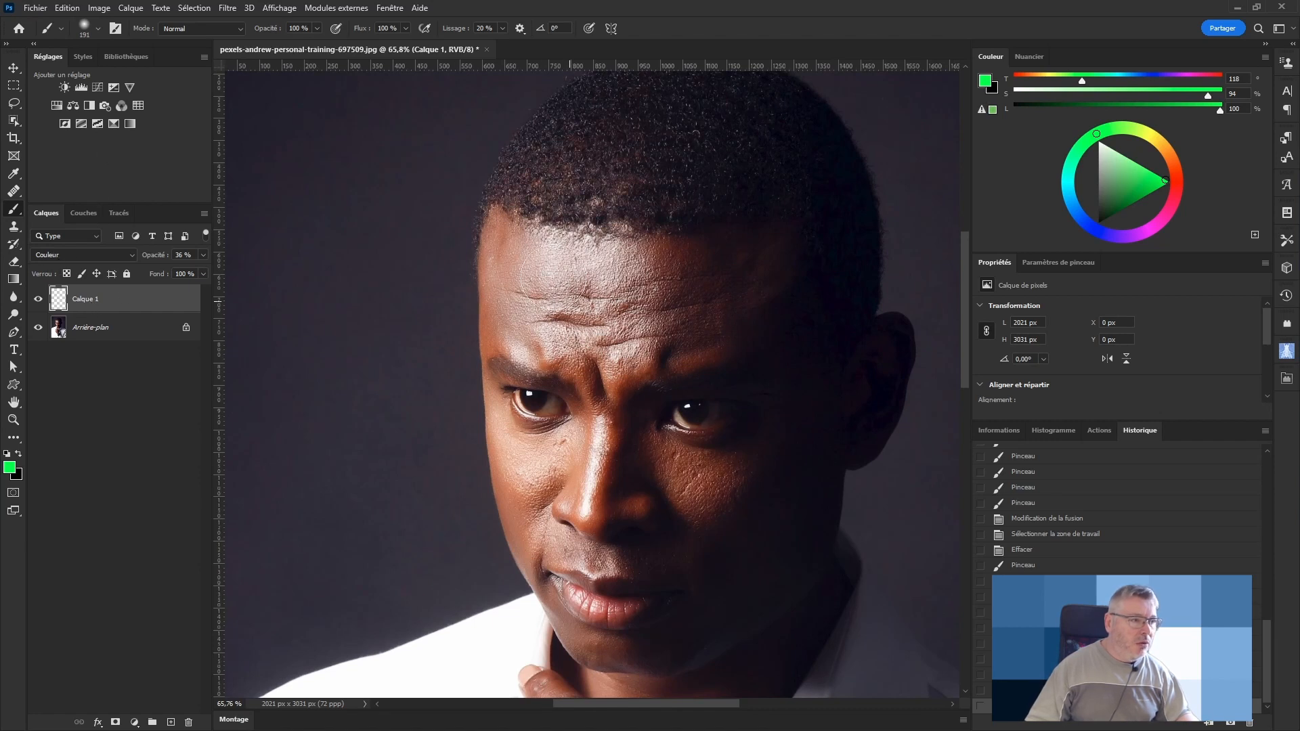
mouse_move(520, 250)
mouse_down()
mouse_move(619, 284)
mouse_move(757, 279)
mouse_move(611, 321)
mouse_move(475, 335)
mouse_move(514, 326)
mouse_move(509, 277)
mouse_move(521, 453)
mouse_move(645, 387)
mouse_up()
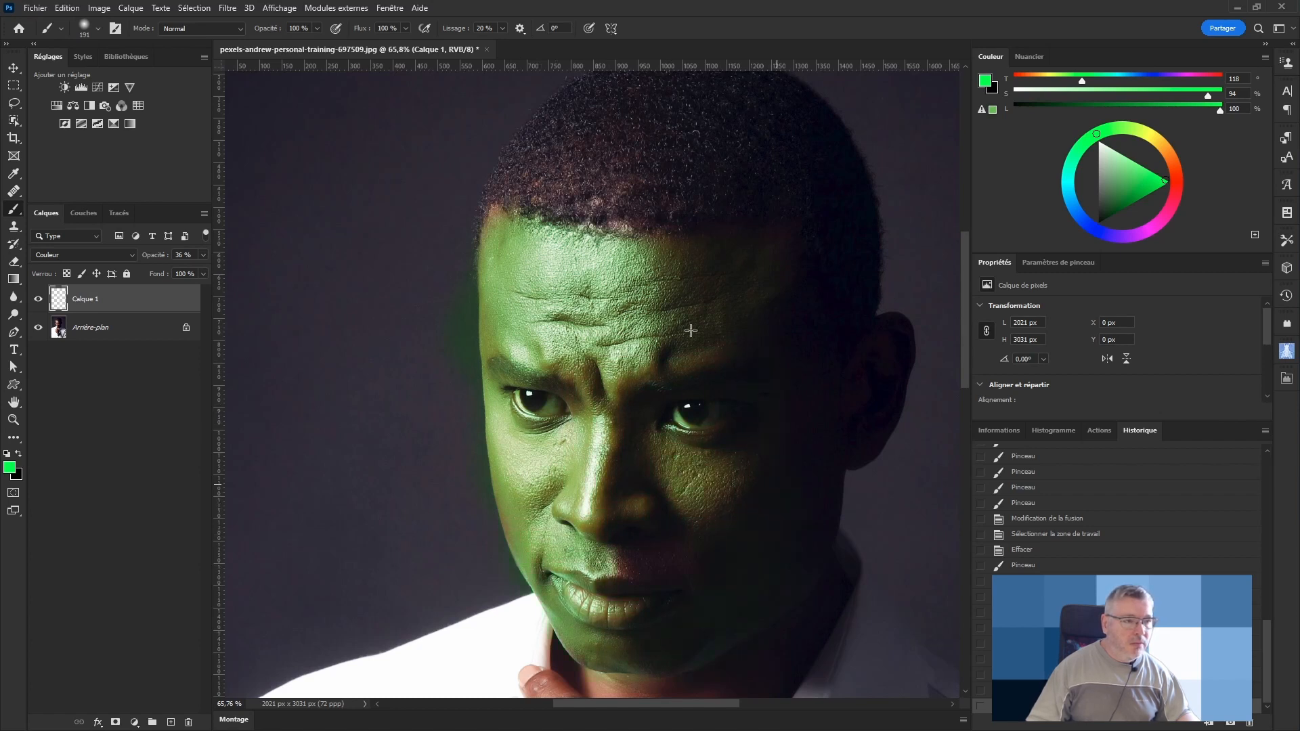
drag(691, 258, 675, 255)
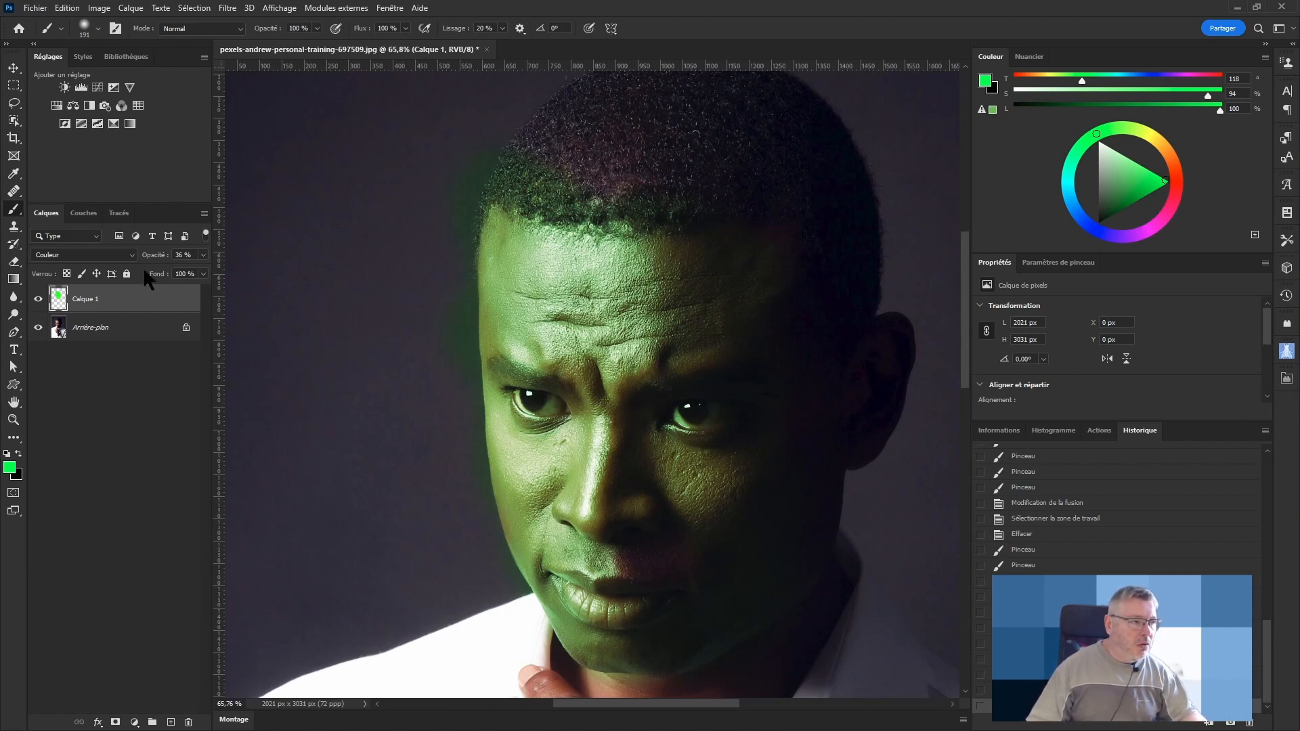
Step: Adjust the green layer's opacity to 54% and inspect the tinted face
drag(154, 257, 208, 263)
drag(208, 263, 169, 274)
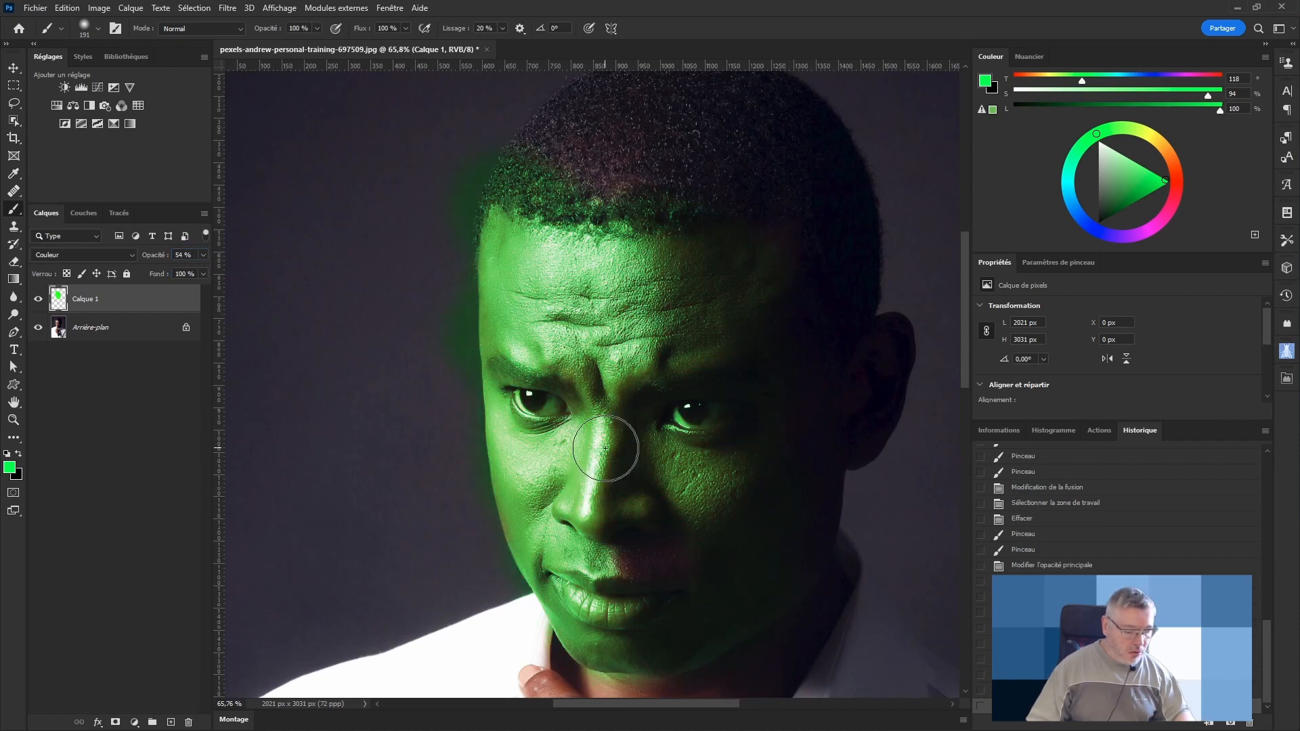
scroll(605, 441, down, 3)
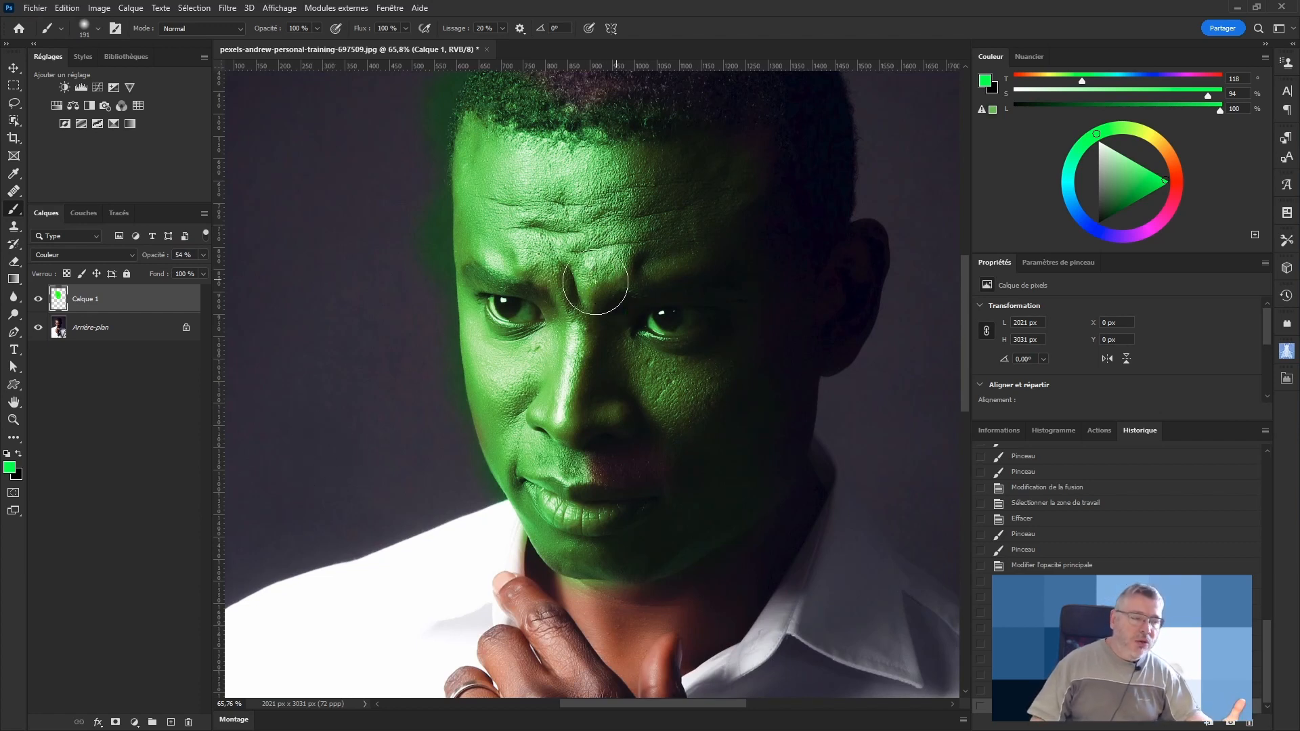
Step: Change the green layer's blend mode to Teinte and vary its opacity, ending at 83%
click(86, 255)
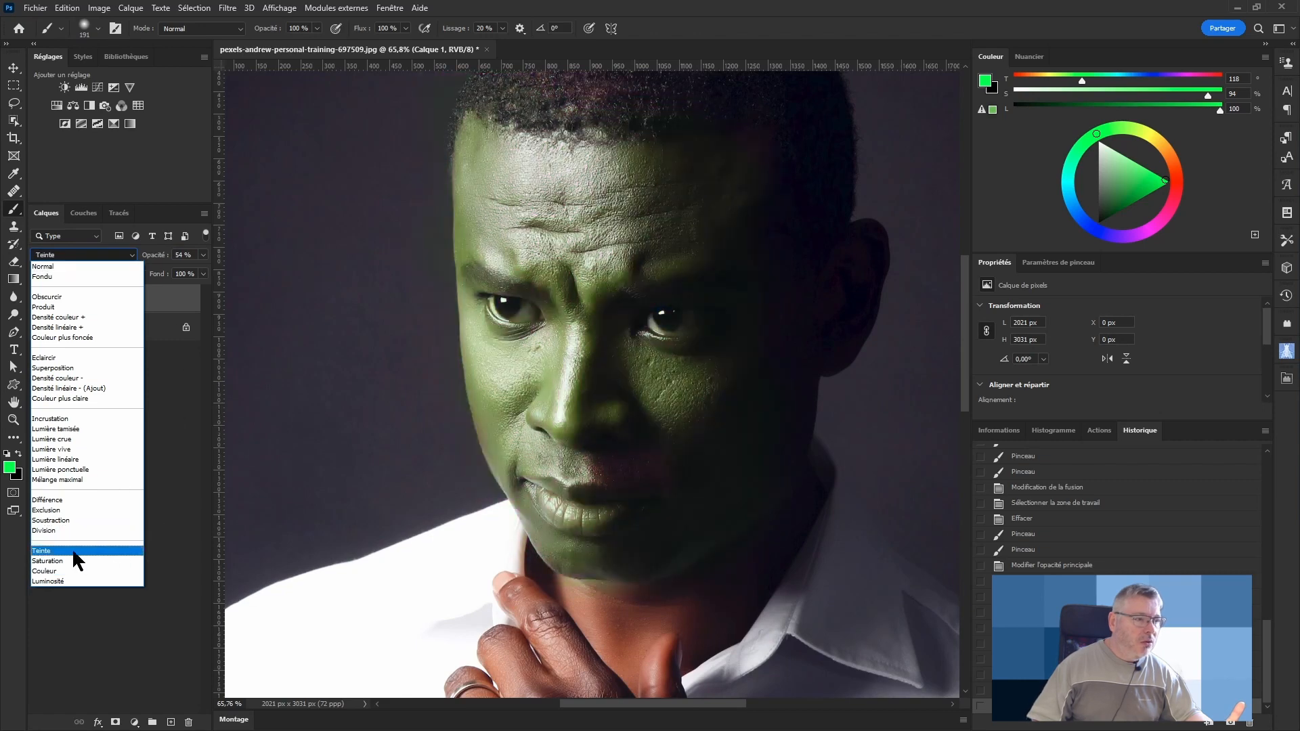
click(72, 550)
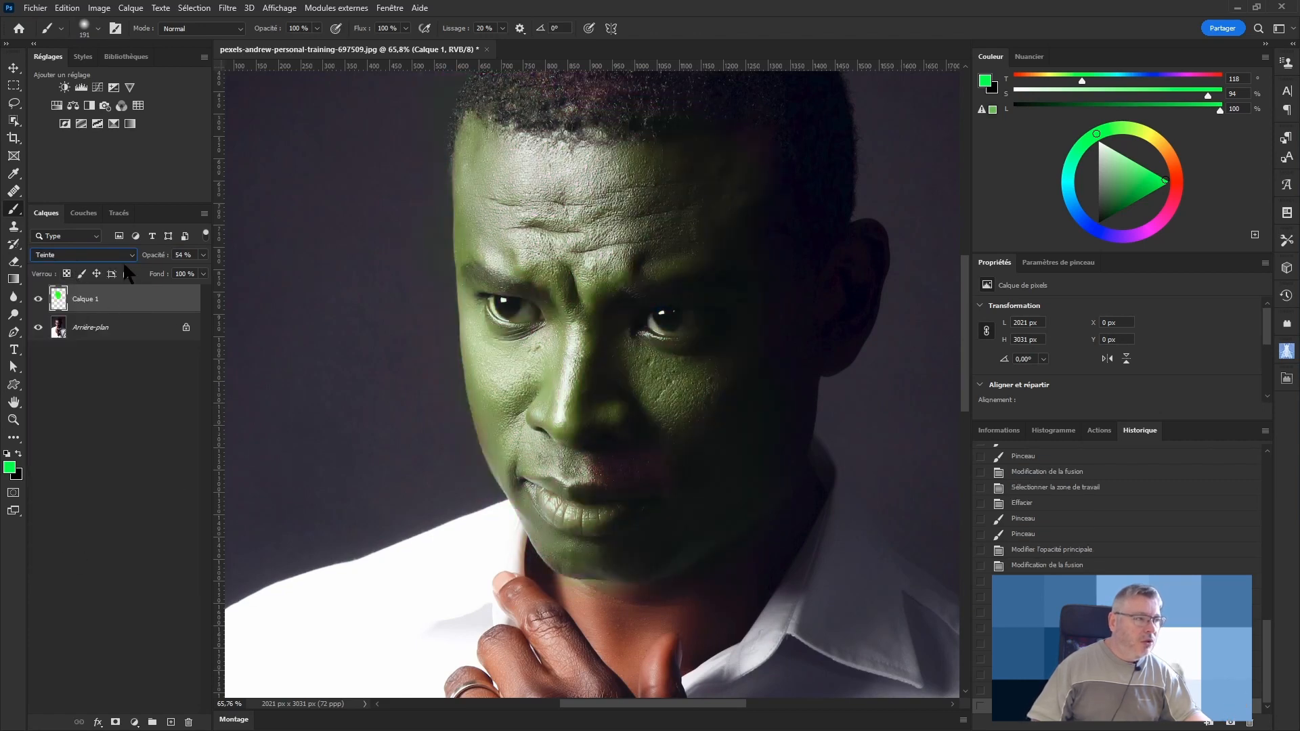
drag(145, 260, 183, 259)
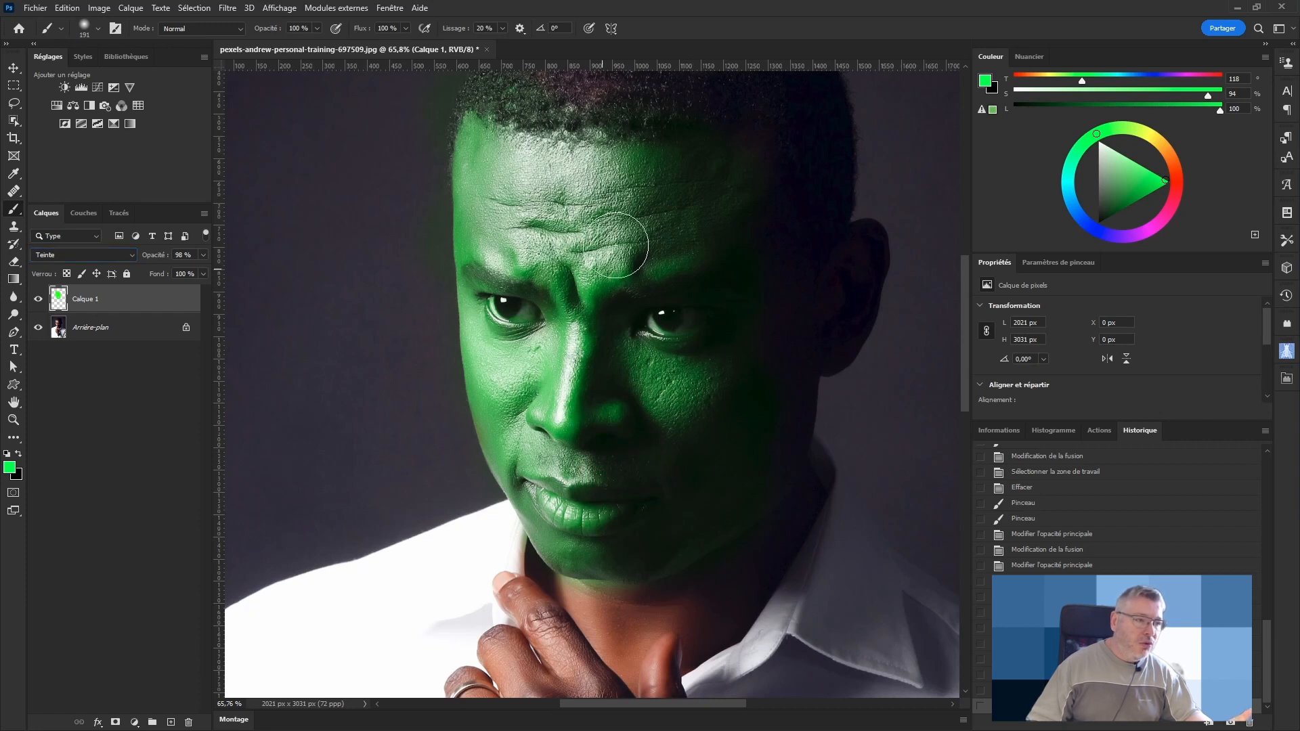
key(shift+alt+u)
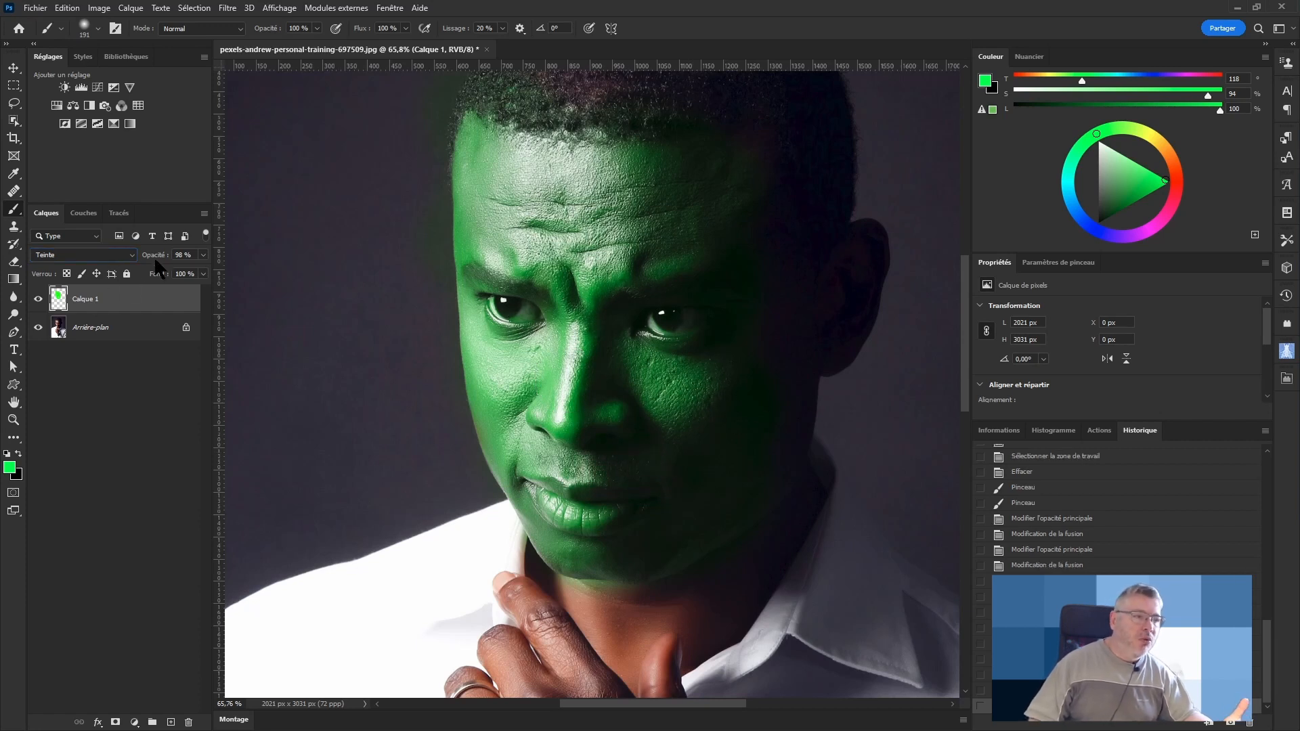
drag(150, 256, 146, 257)
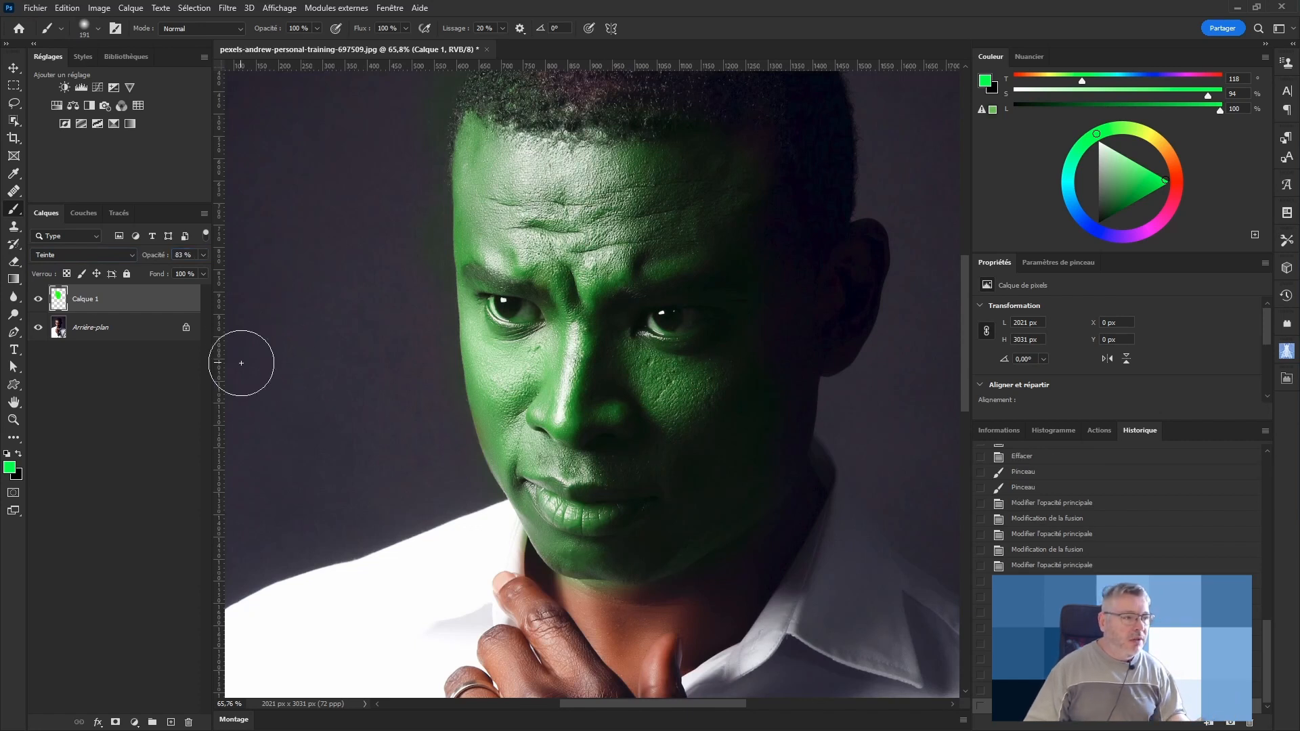
click(131, 413)
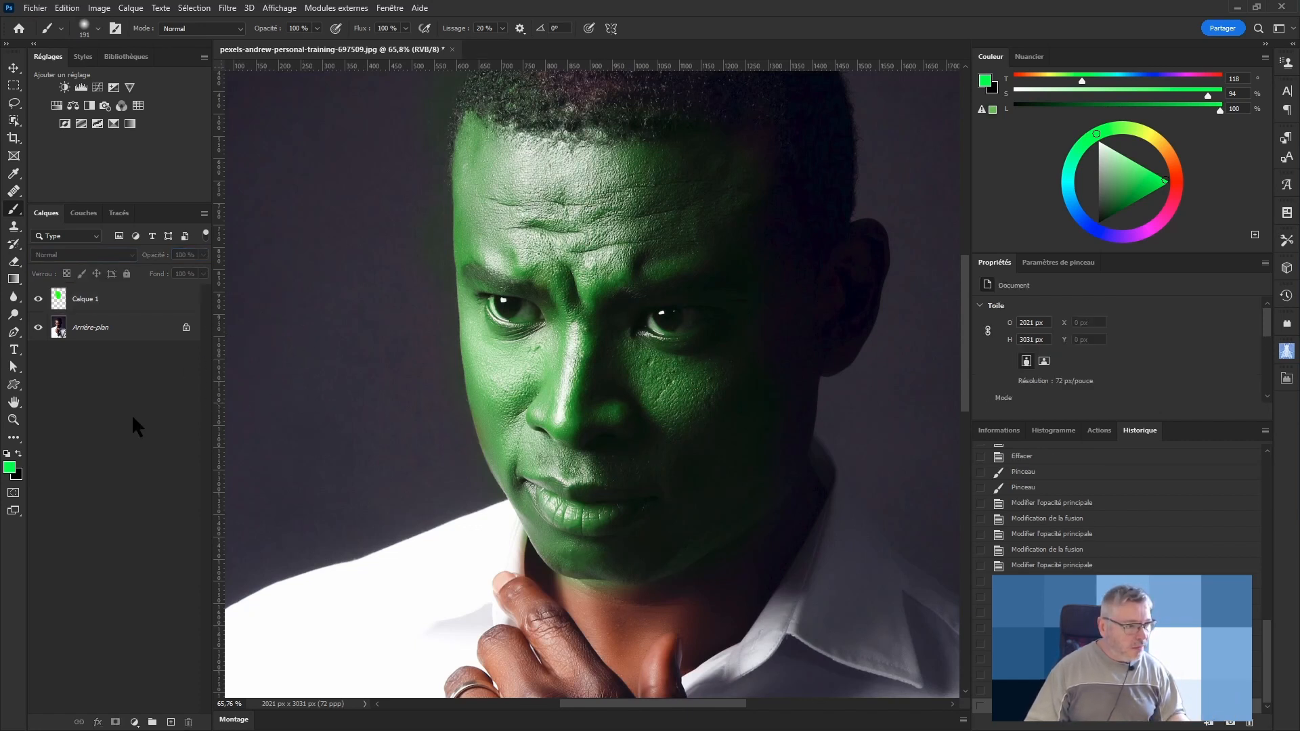
click(111, 306)
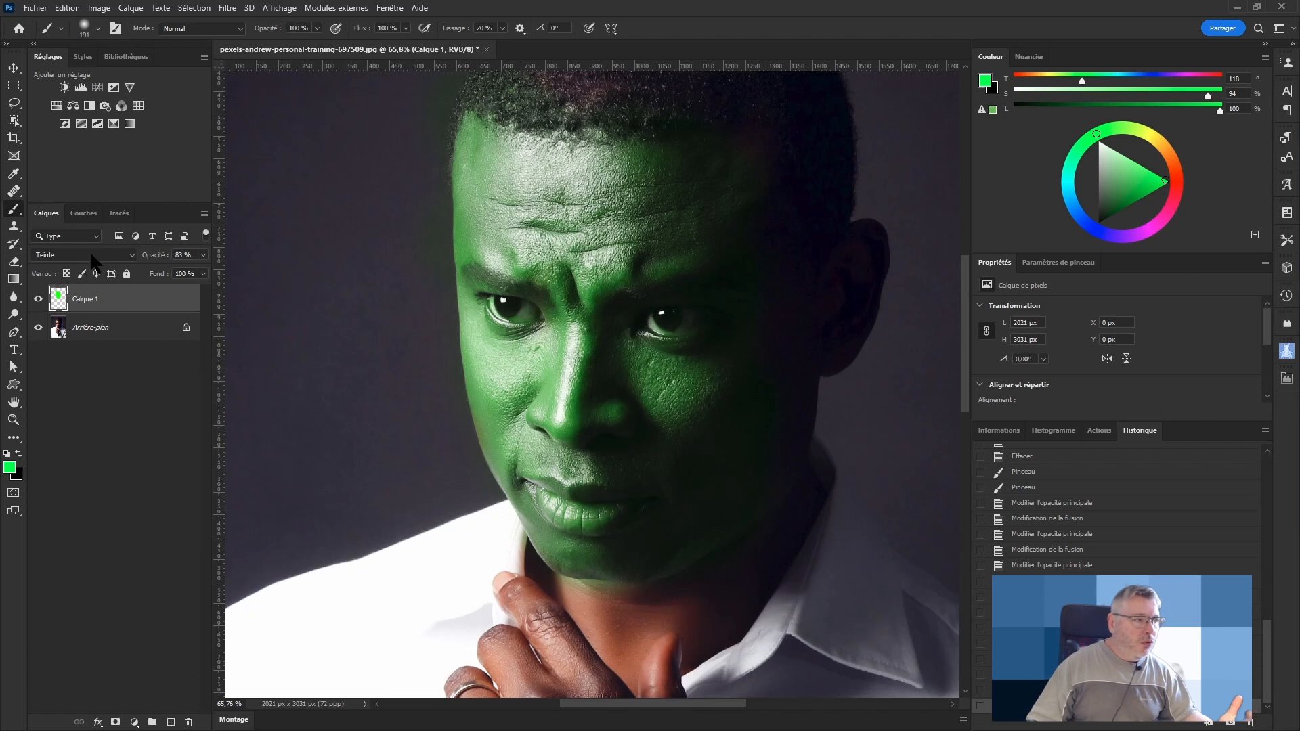
Step: Delete the green Calque 1 layer so only the background remains
click(171, 722)
click(189, 722)
click(189, 722)
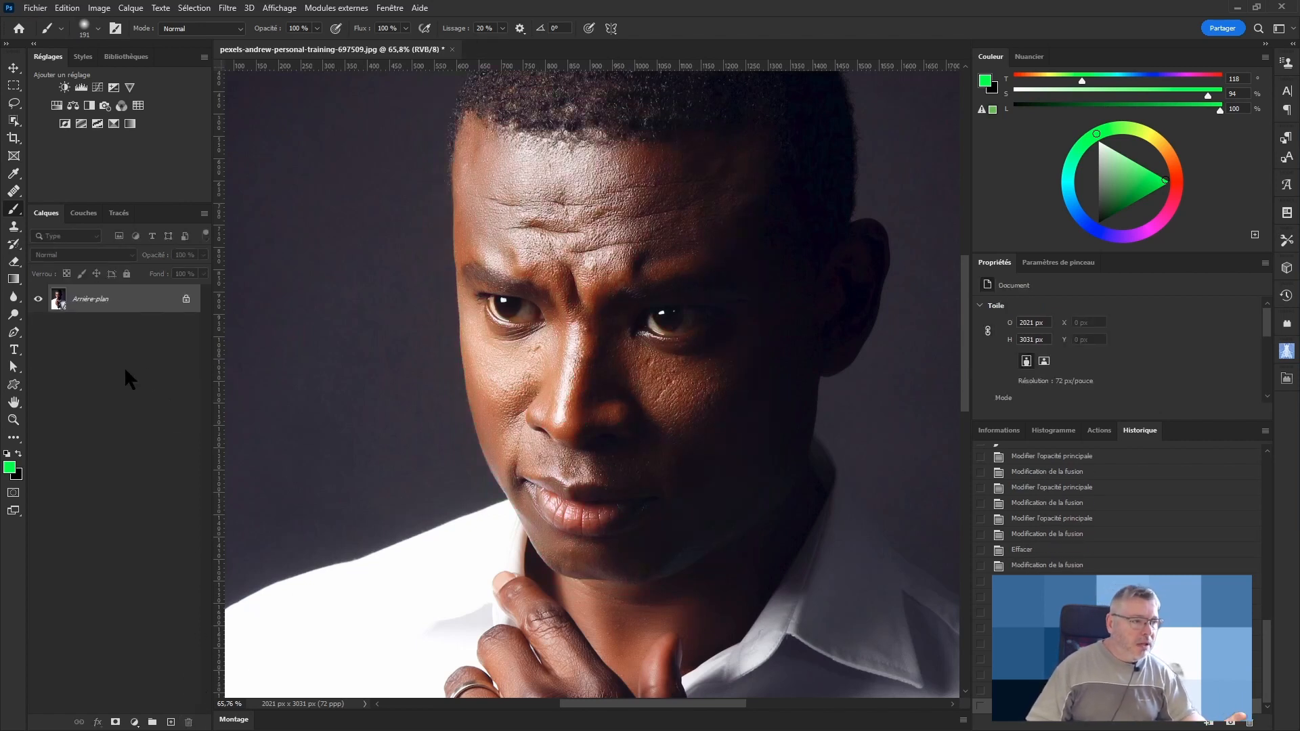
Step: Add a Courbes adjustment layer above the portrait, show its full curve graph and set its blend mode to Produit
click(98, 88)
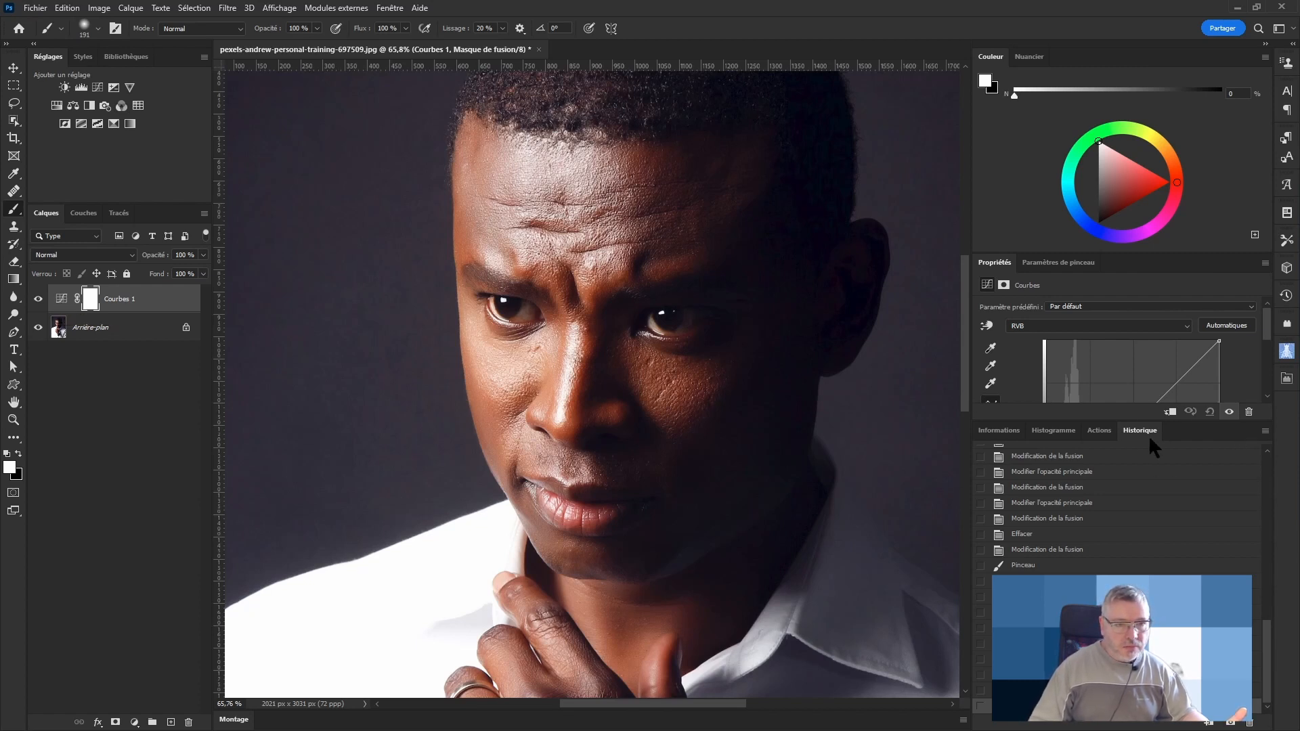
double_click(1186, 426)
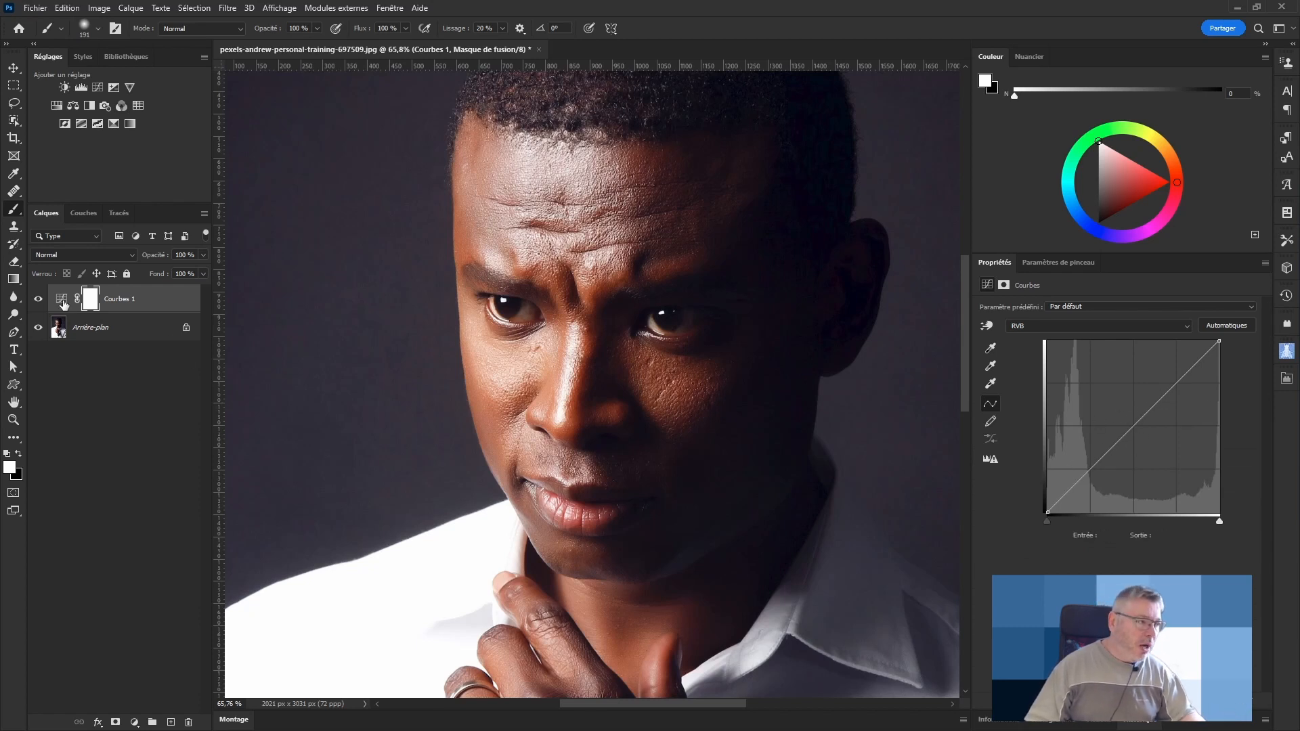
click(67, 255)
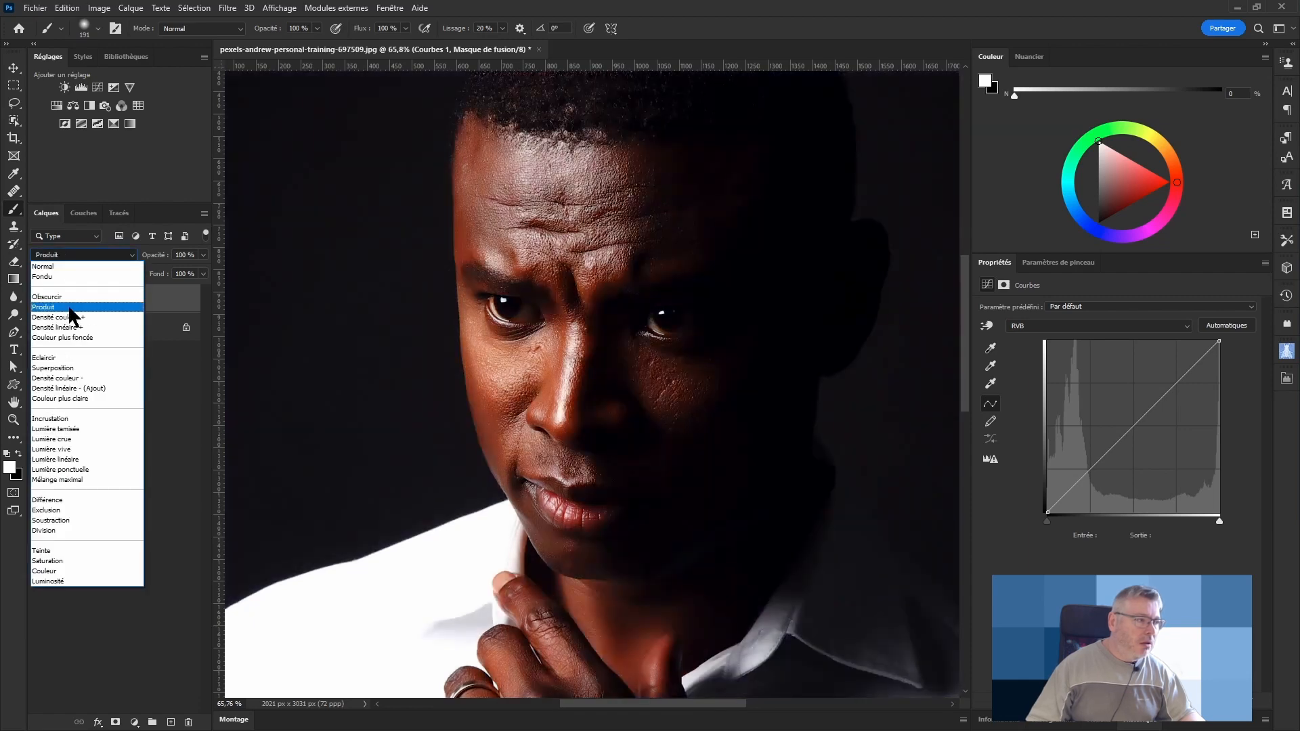
click(71, 308)
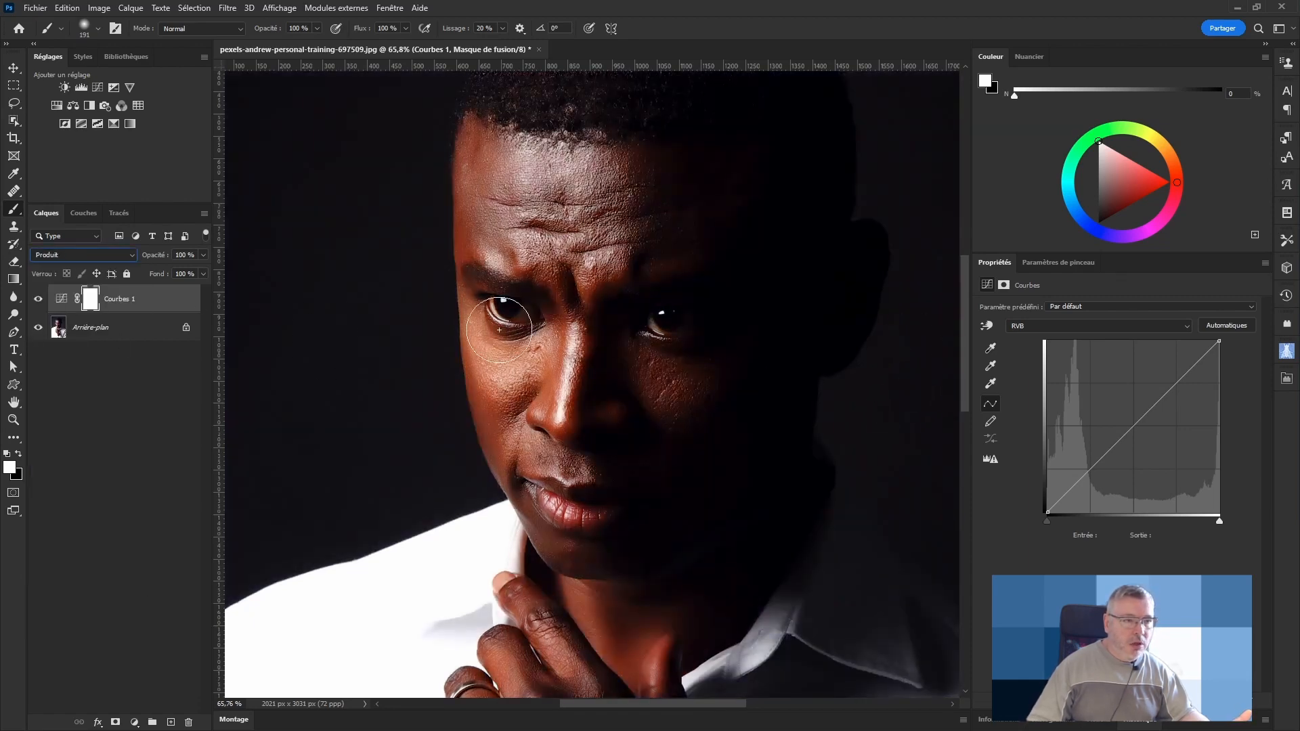
Step: Try the Superposition blend mode on the Courbes 1 layer and return it to Produit
click(68, 255)
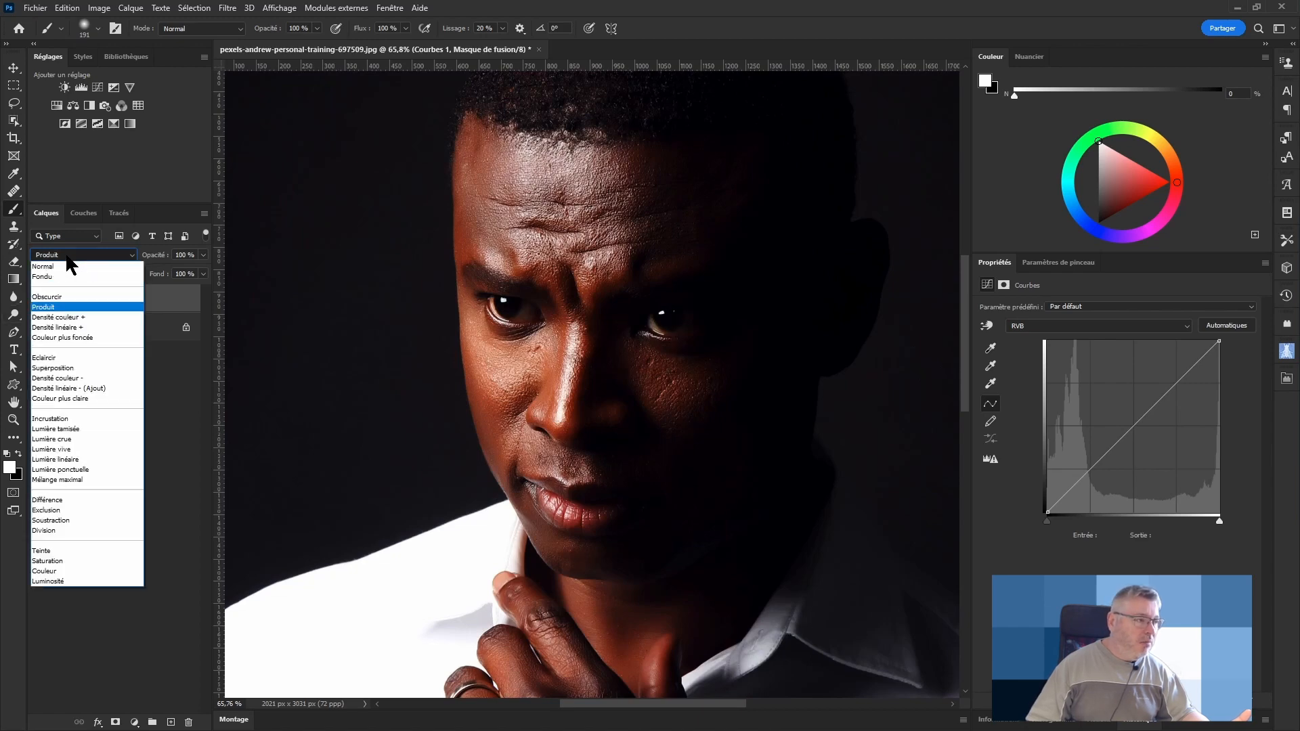
click(71, 366)
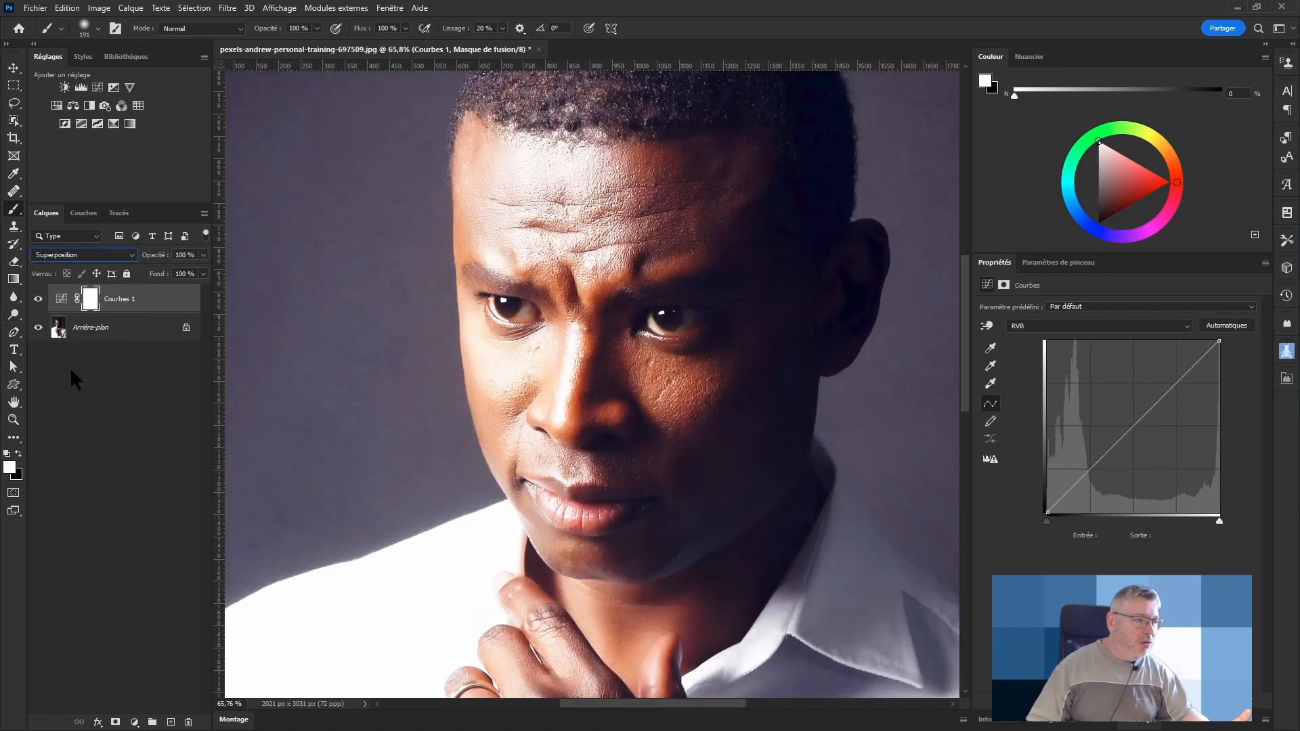
click(72, 254)
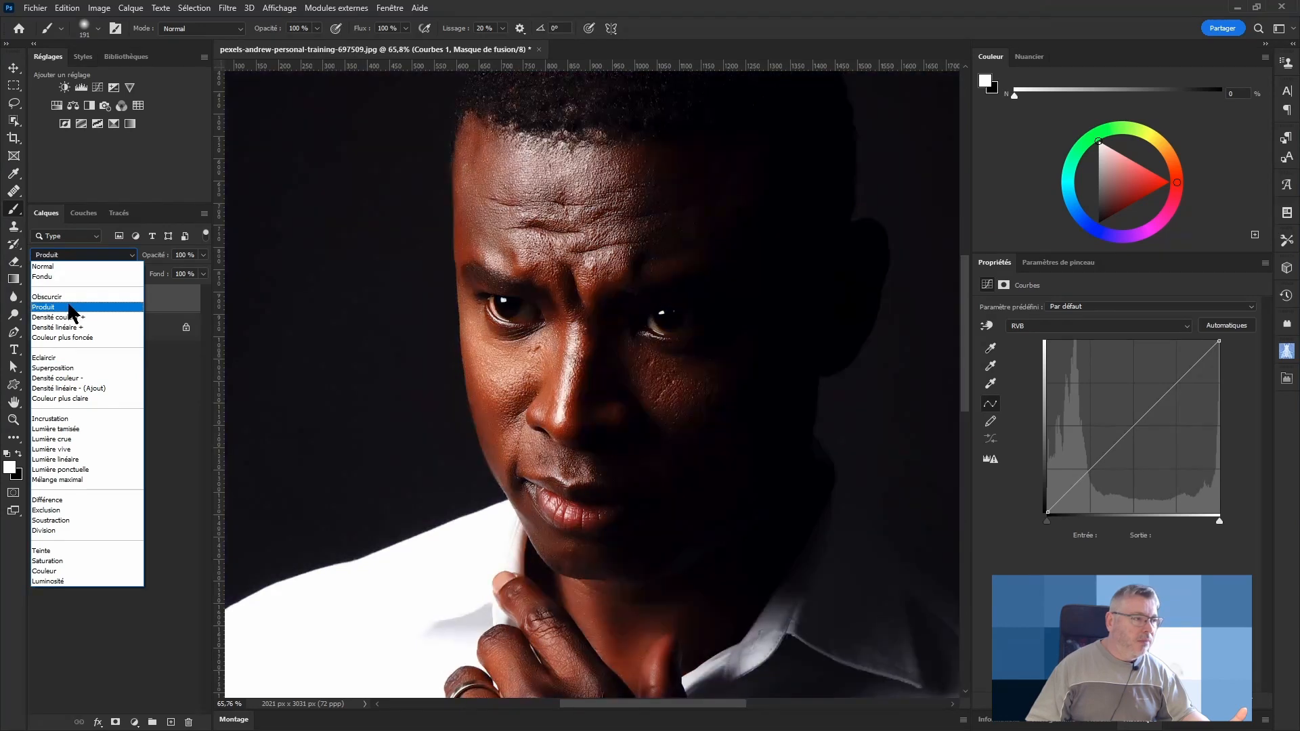
click(67, 307)
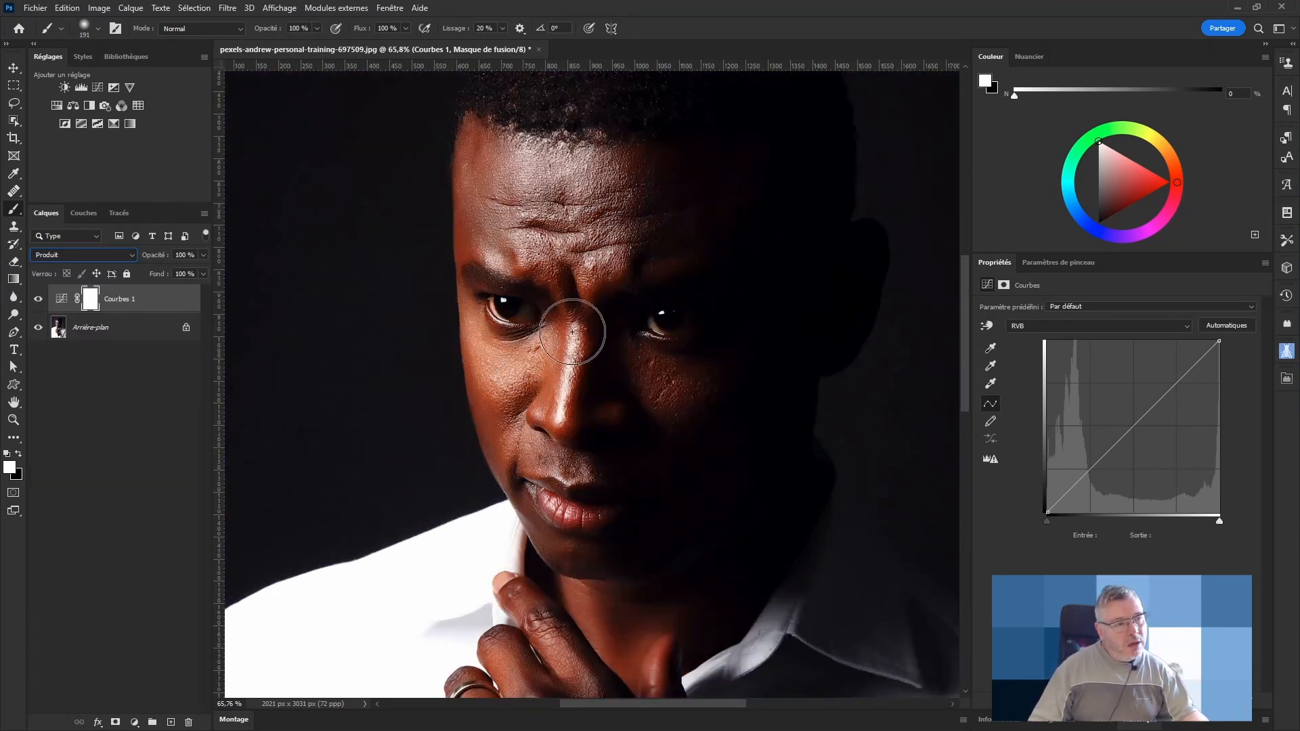
Step: Duplicate the background layer, hide Courbes 1 and set the copy's blend mode to Produit
click(115, 331)
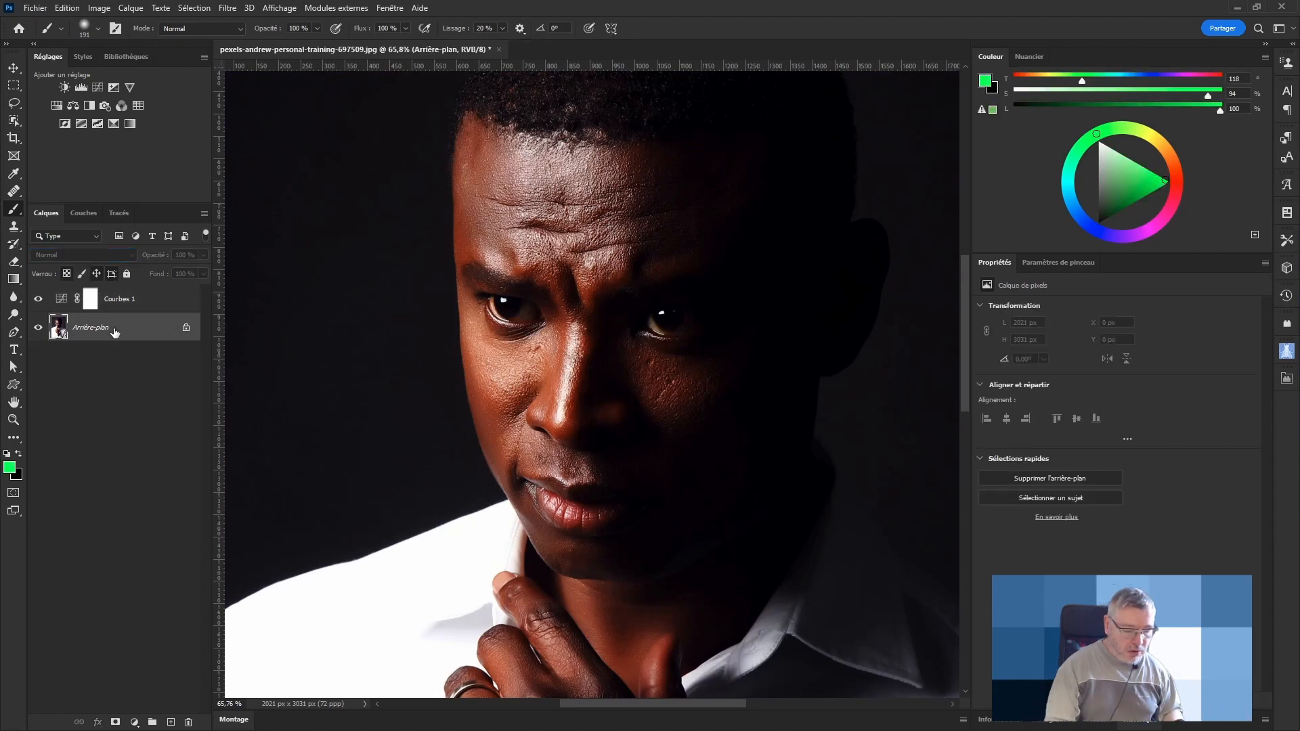
key(ctrl+j)
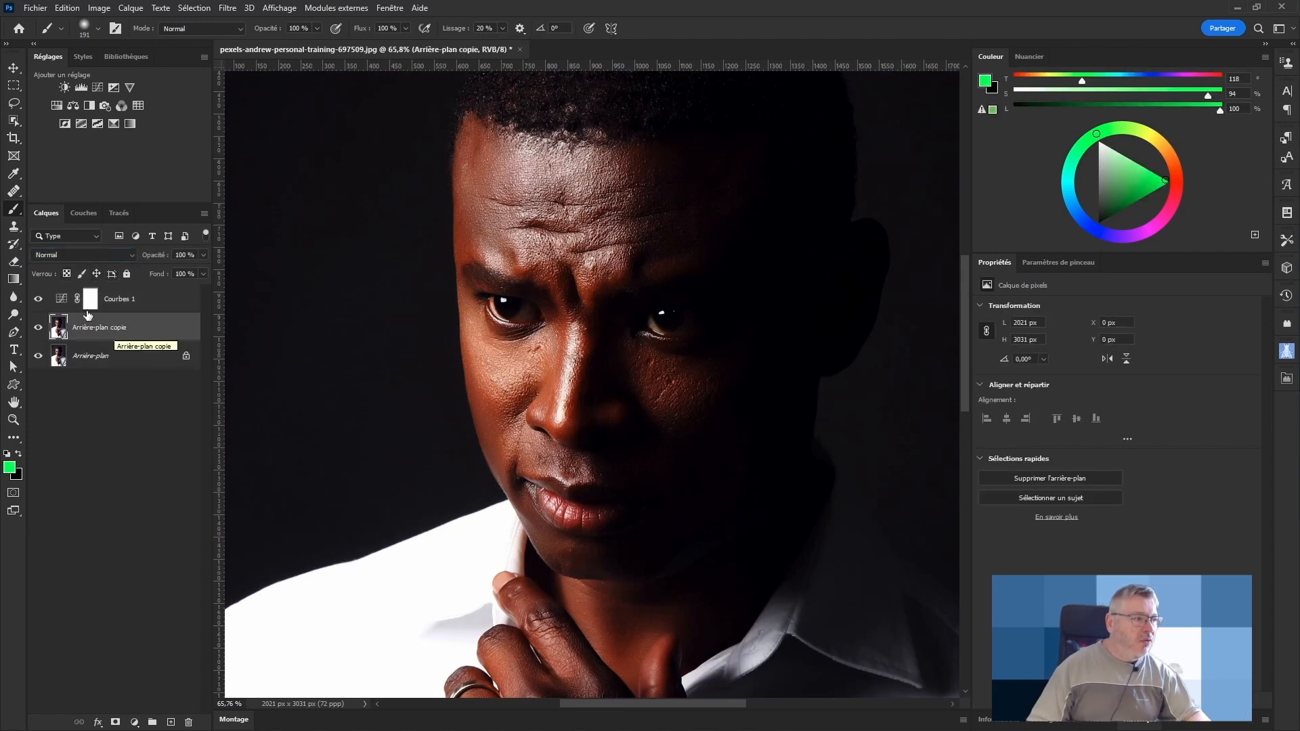
click(38, 299)
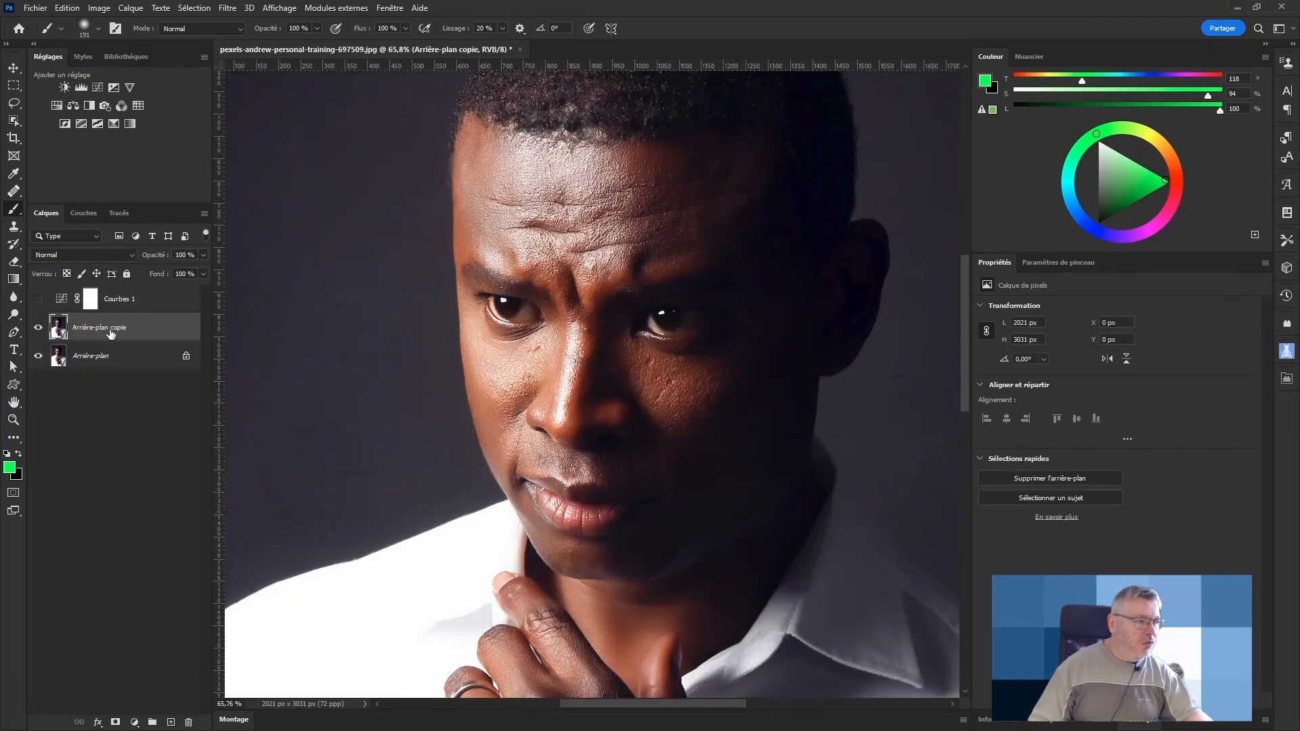
click(80, 255)
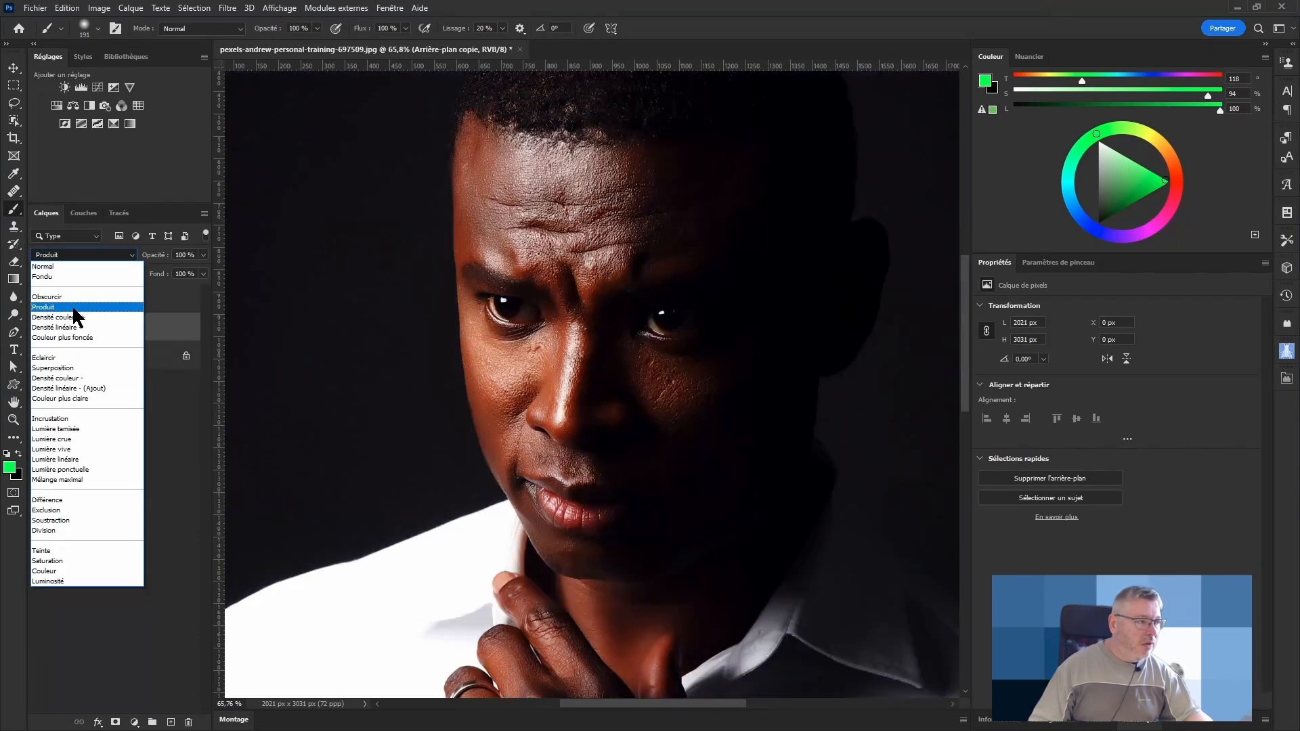
click(72, 307)
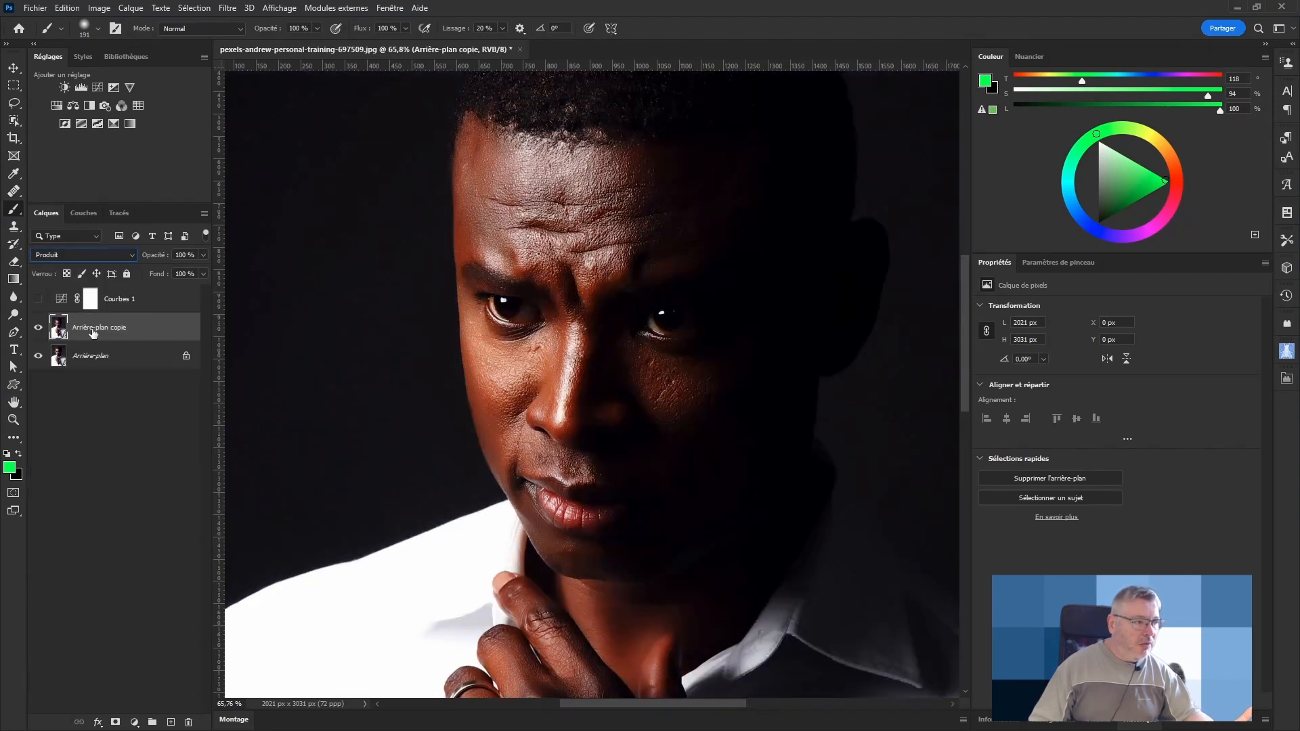
Step: Hide the background copy, show Courbes 1 again and try adjusting its curve
click(38, 328)
click(39, 299)
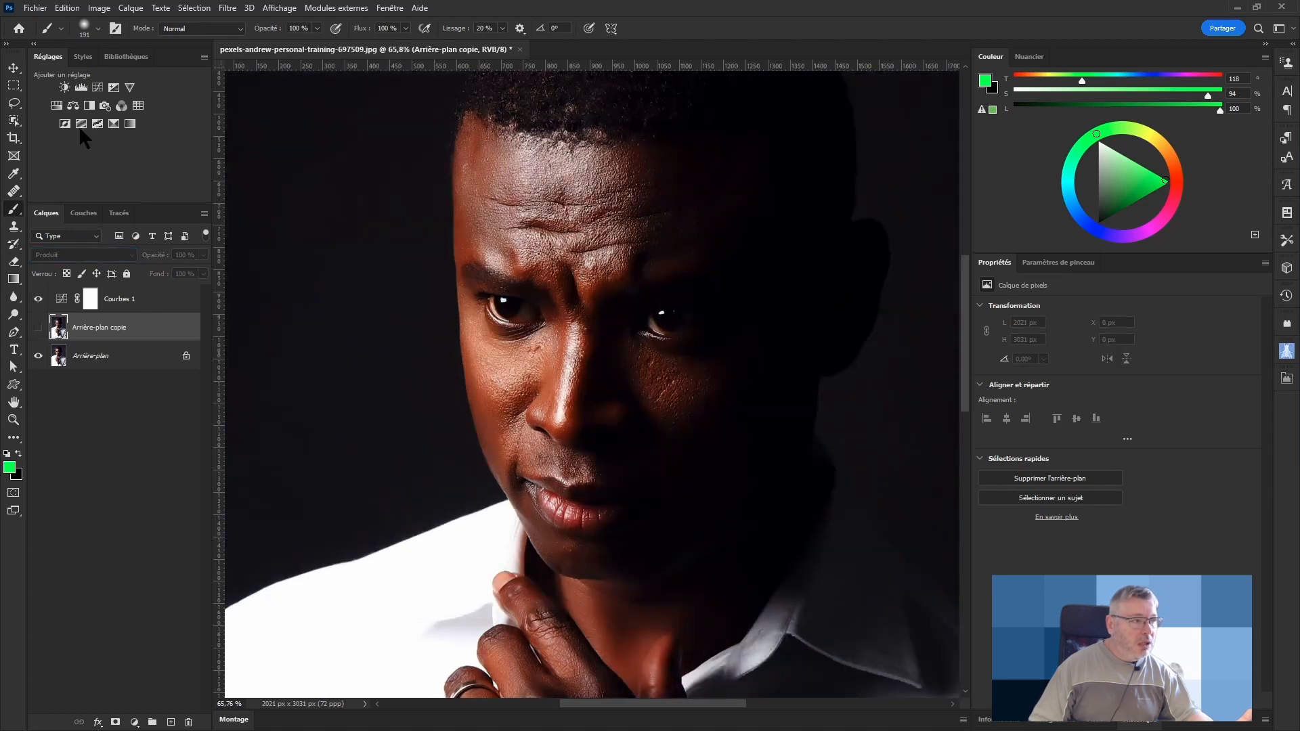
click(62, 299)
drag(1128, 432, 1018, 558)
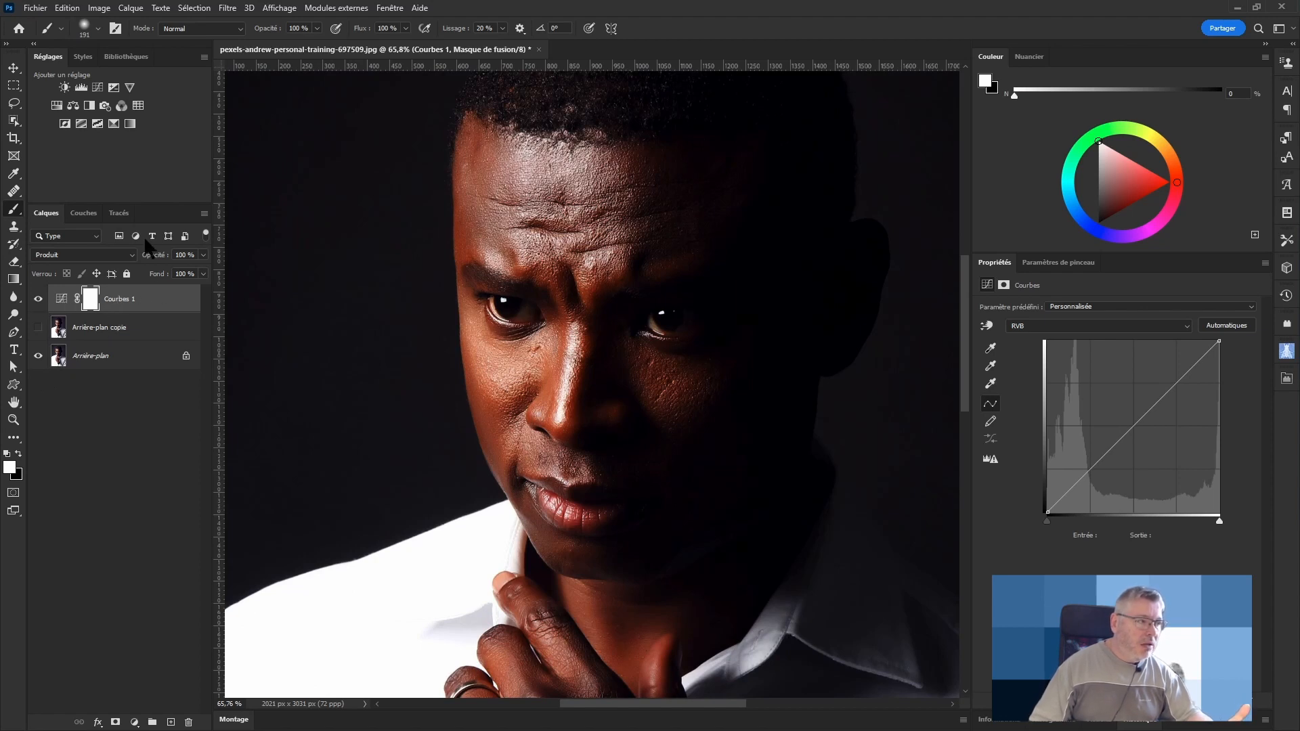
Step: Delete the hidden Arrière-plan copie layer
click(109, 330)
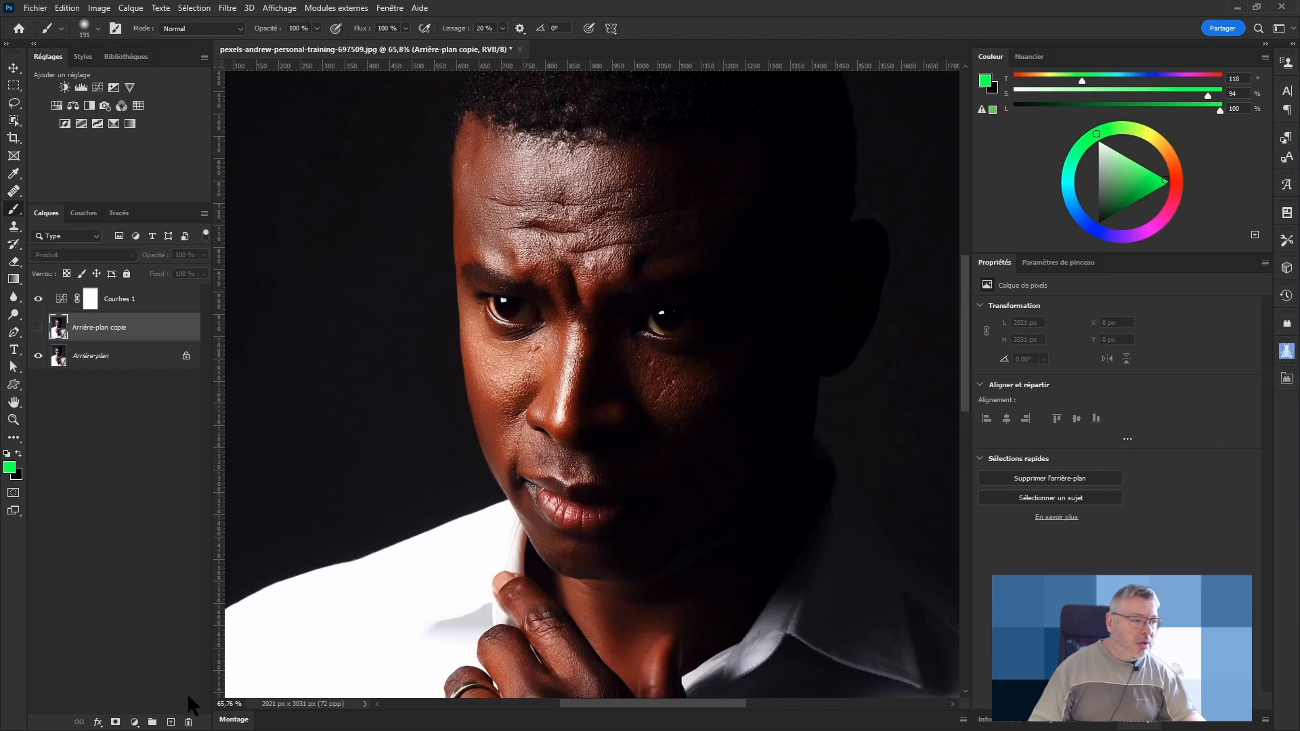
click(188, 721)
Step: Keep Courbes 1 in Produit mode and try varying its opacity, ending at 100%
click(119, 299)
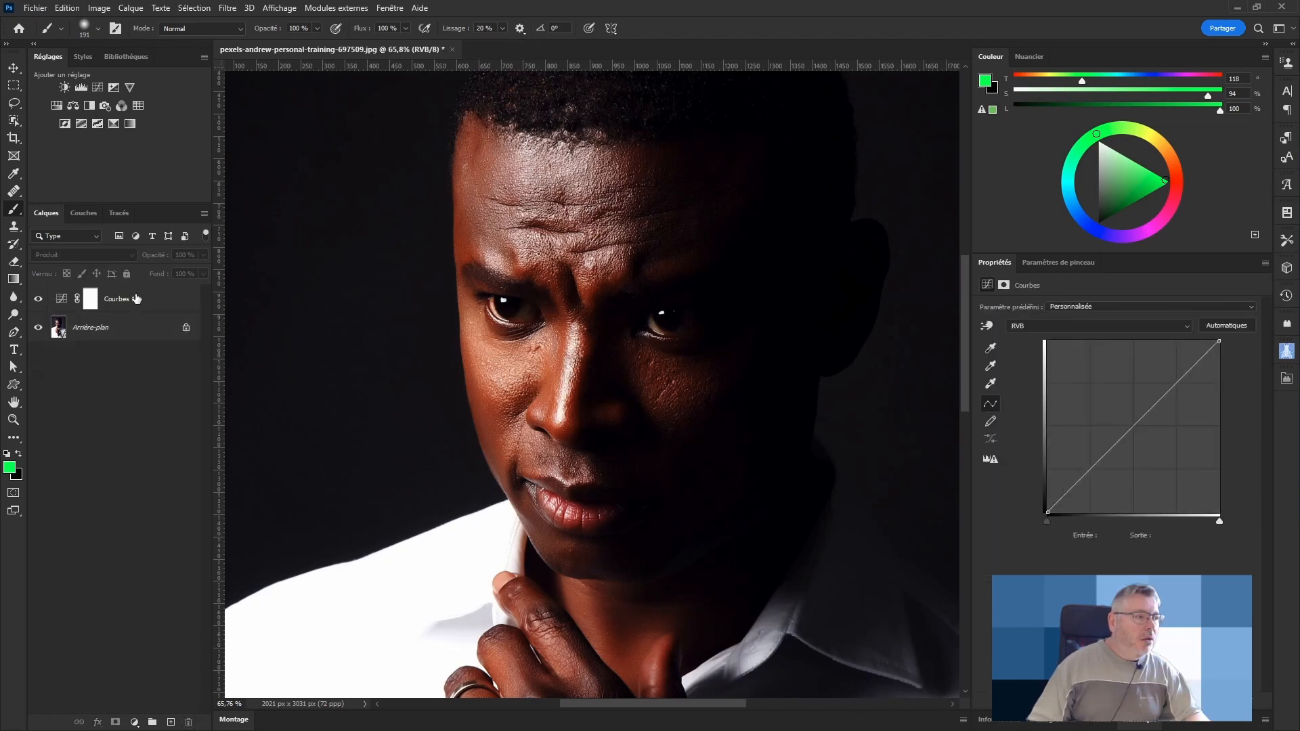
click(87, 254)
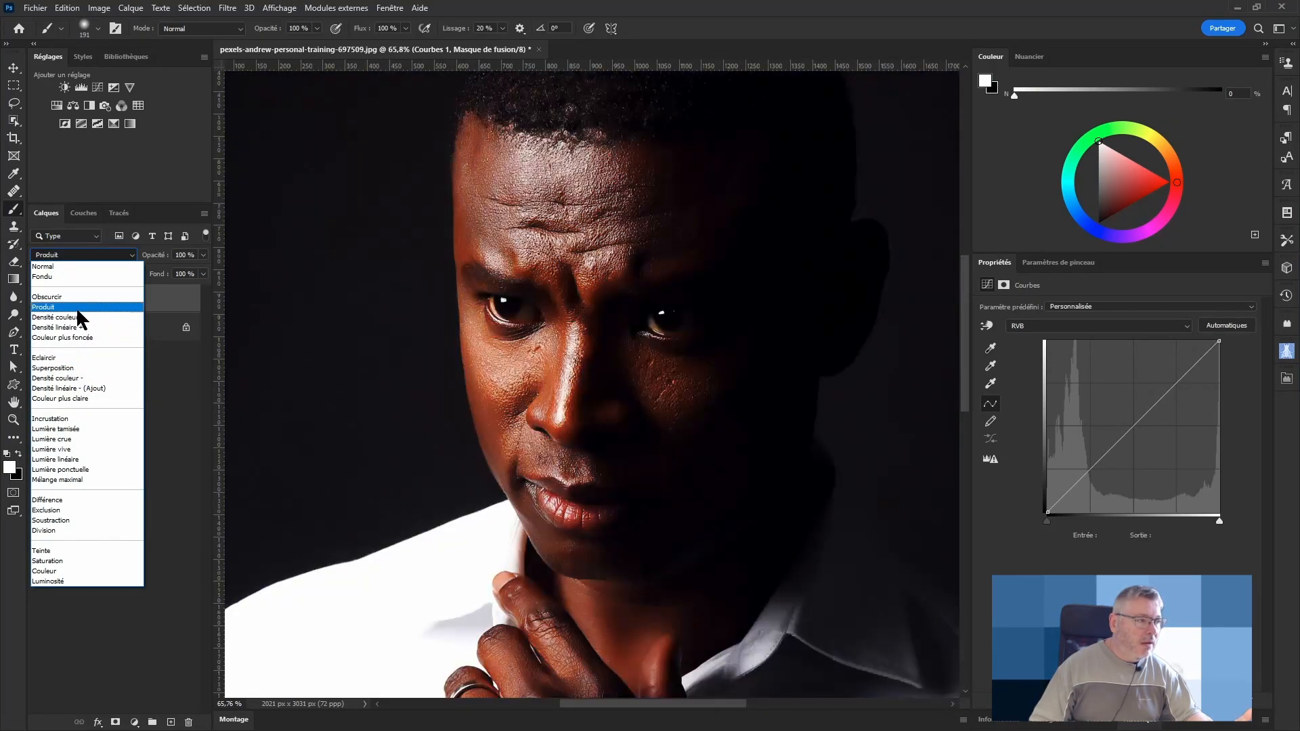
click(76, 307)
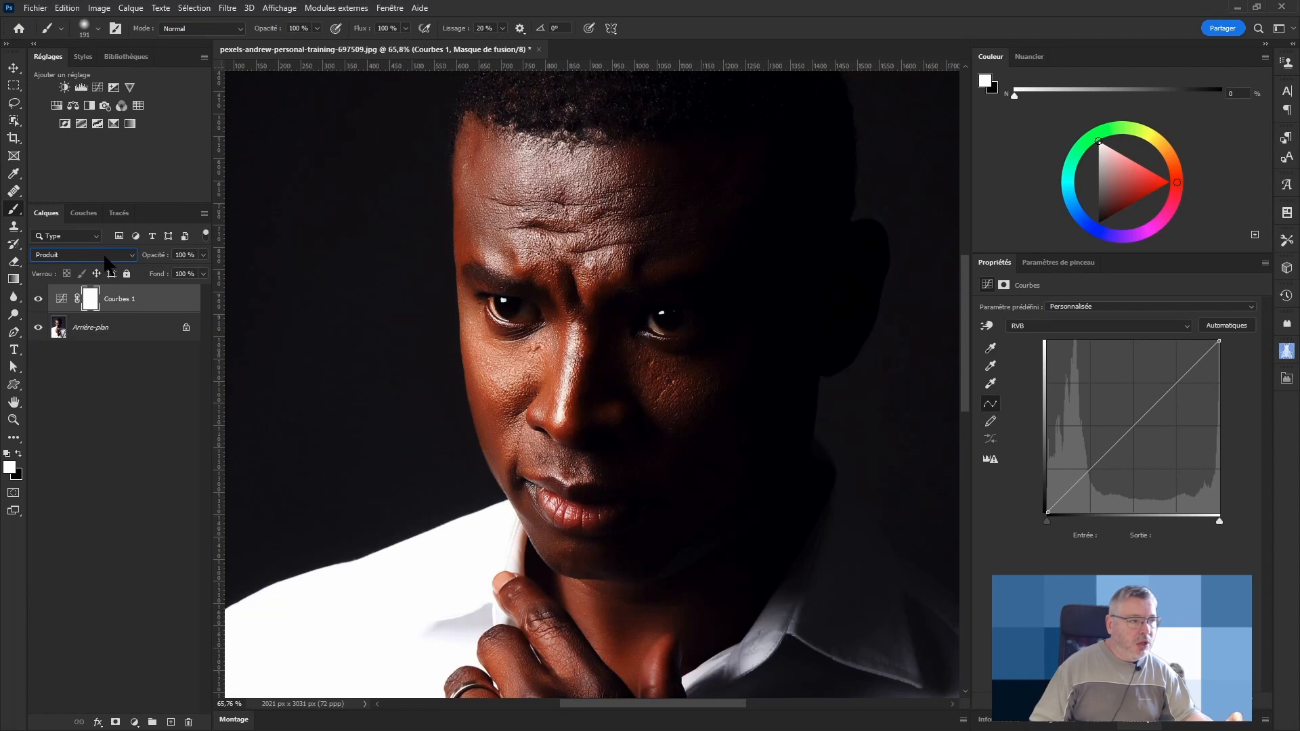
drag(158, 257, 290, 269)
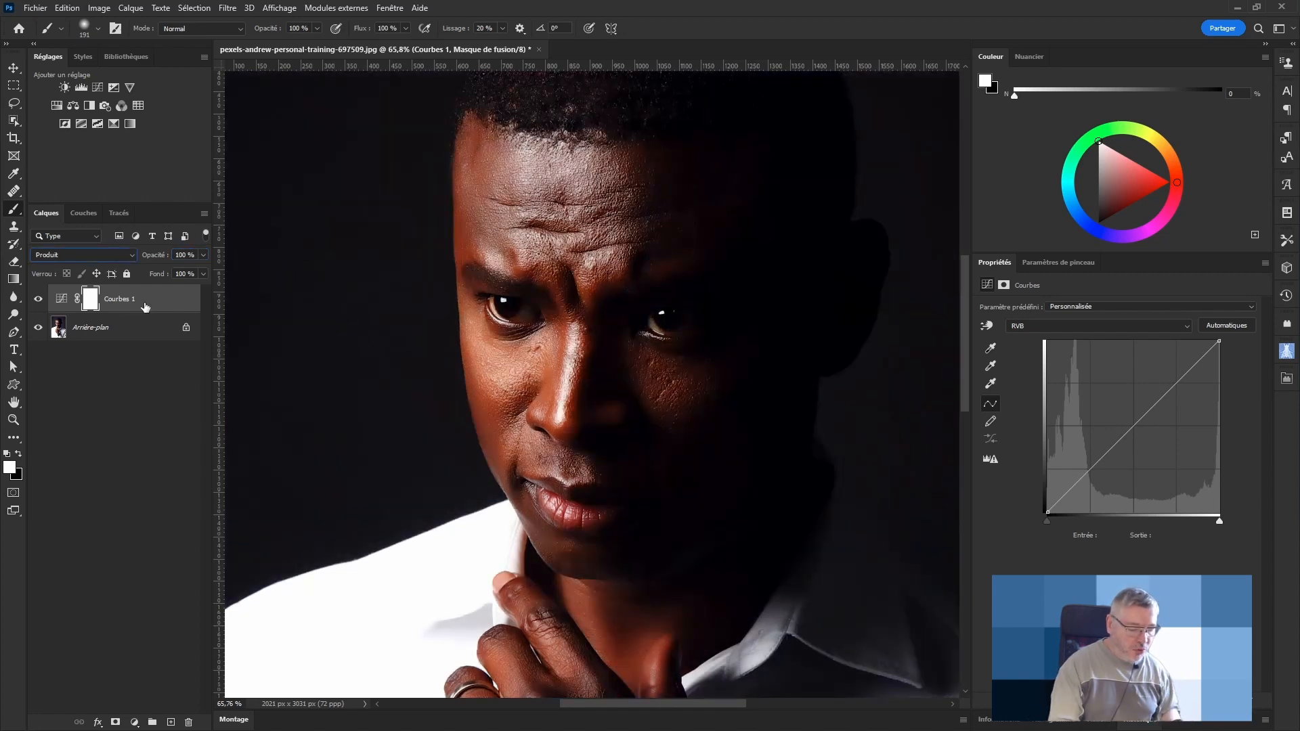
Step: Duplicate the Courbes 1 layer and set the copy's opacity to 45%
key(ctrl+j)
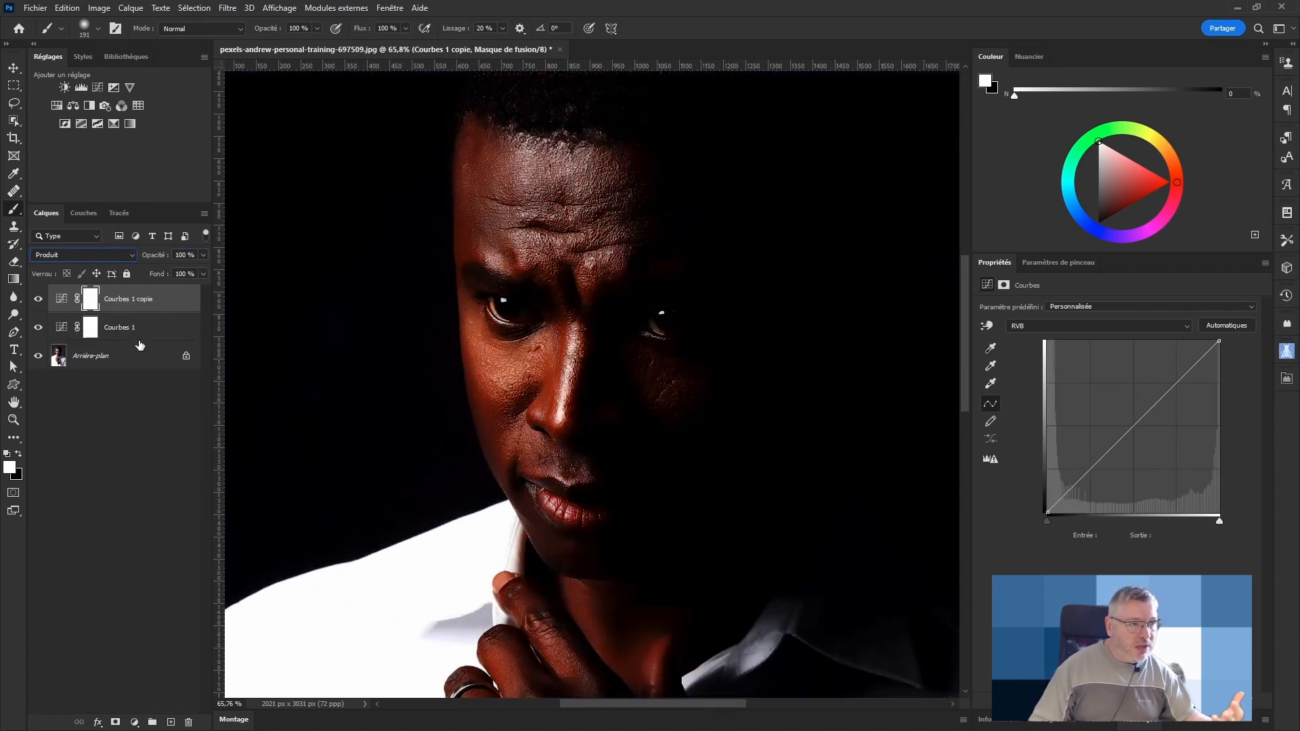
drag(153, 259, 105, 262)
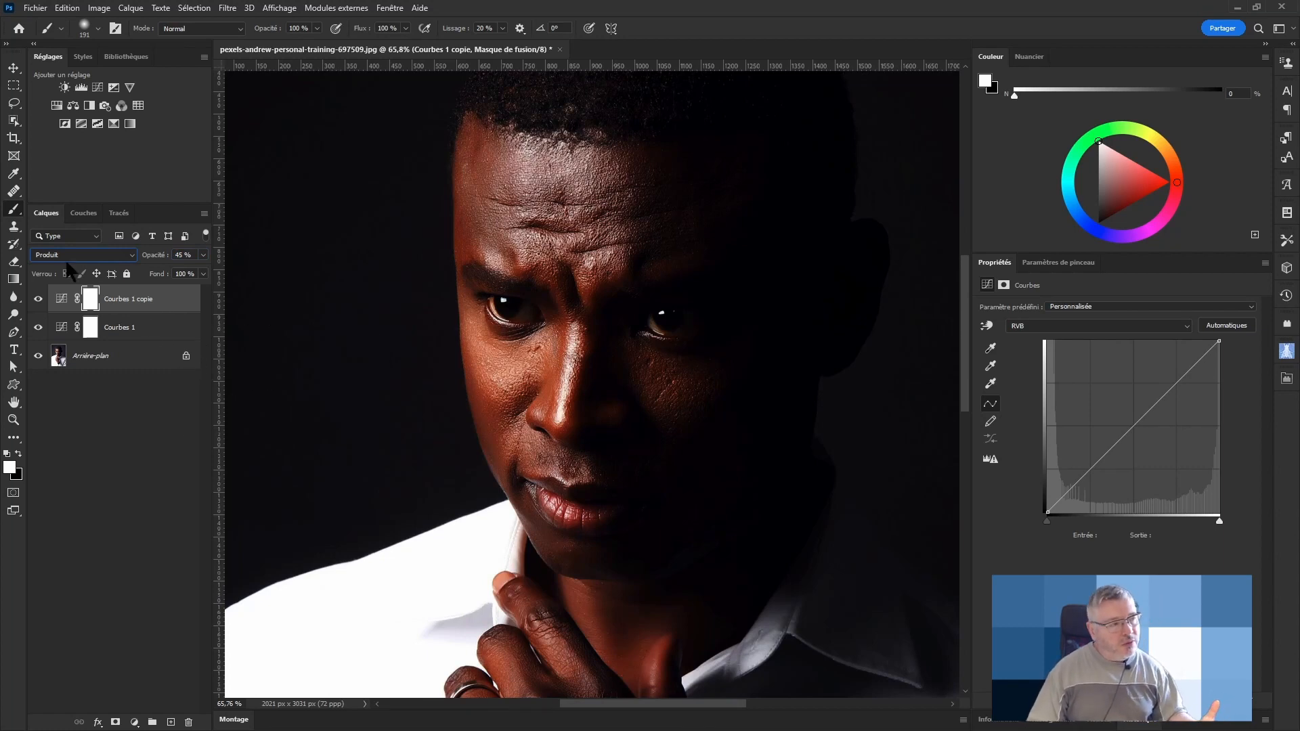
Step: Remove the Courbes adjustment layers, keeping only the background portrait
click(126, 457)
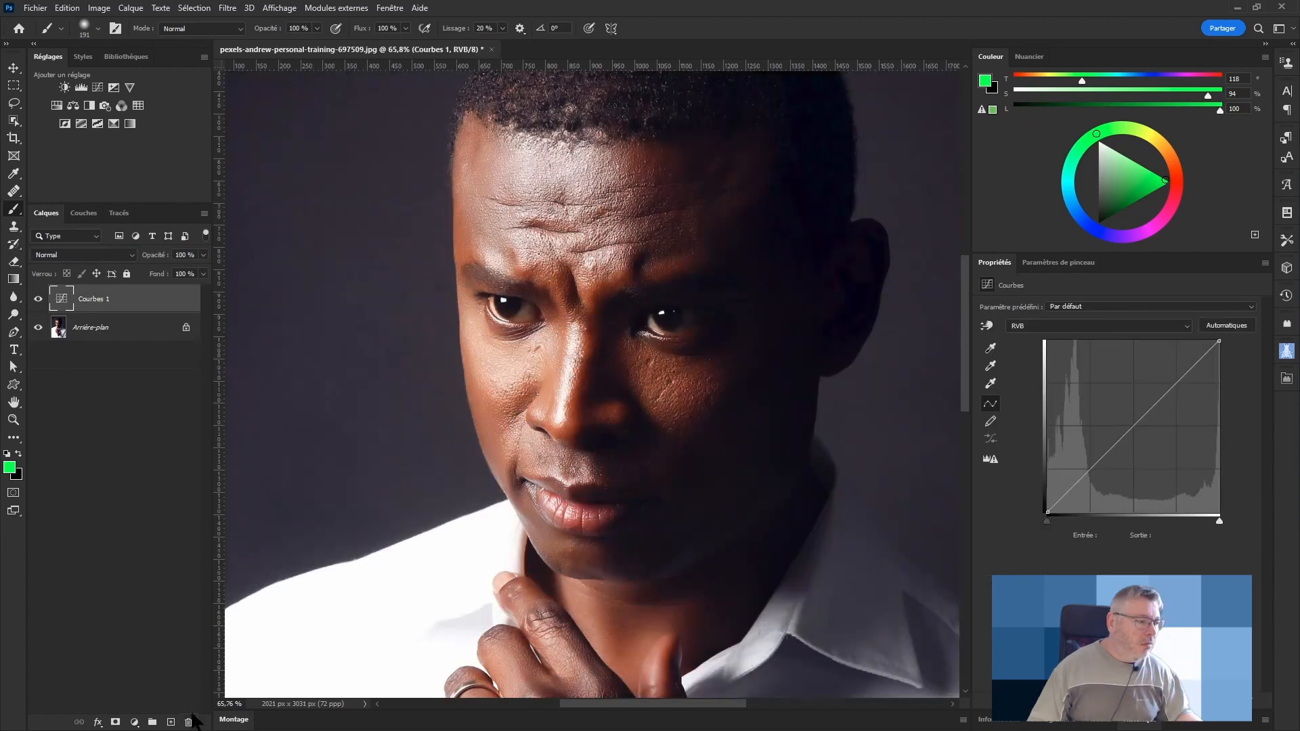
click(189, 723)
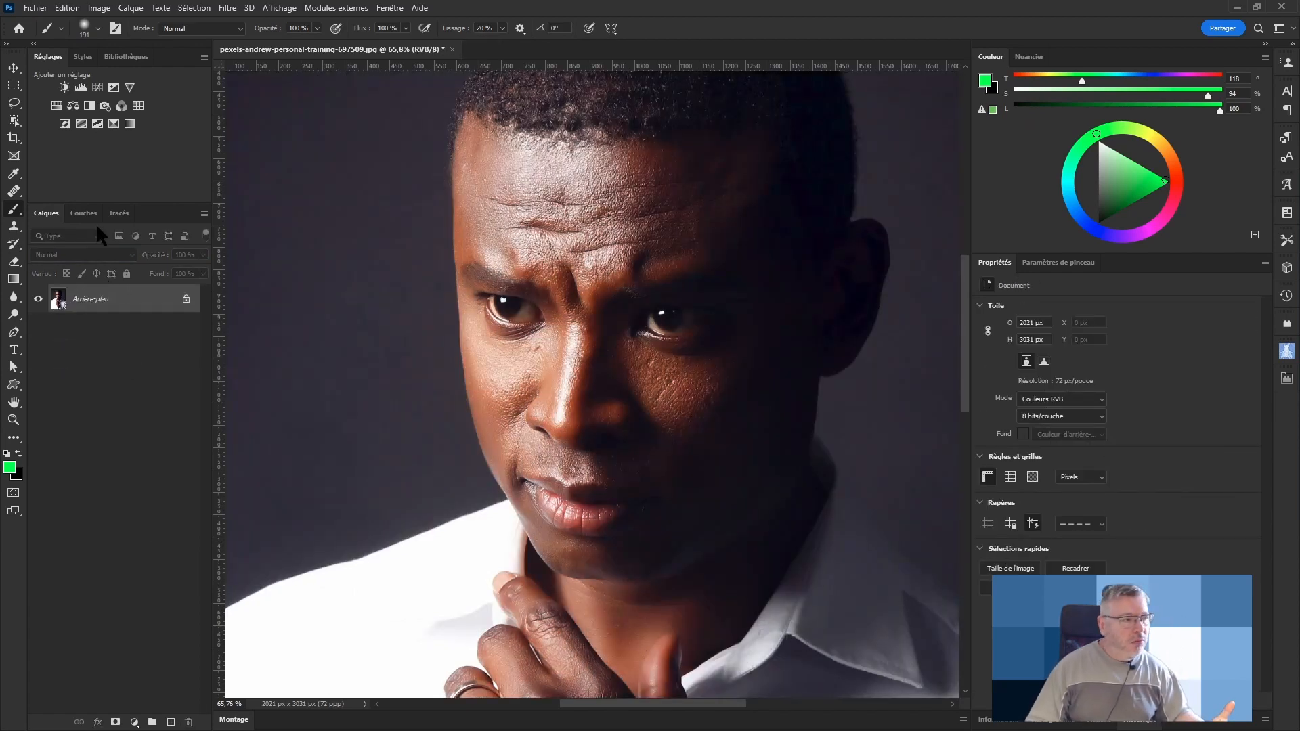
Step: Add a Curves adjustment layer in Produit blend mode and rename it sombre
click(99, 89)
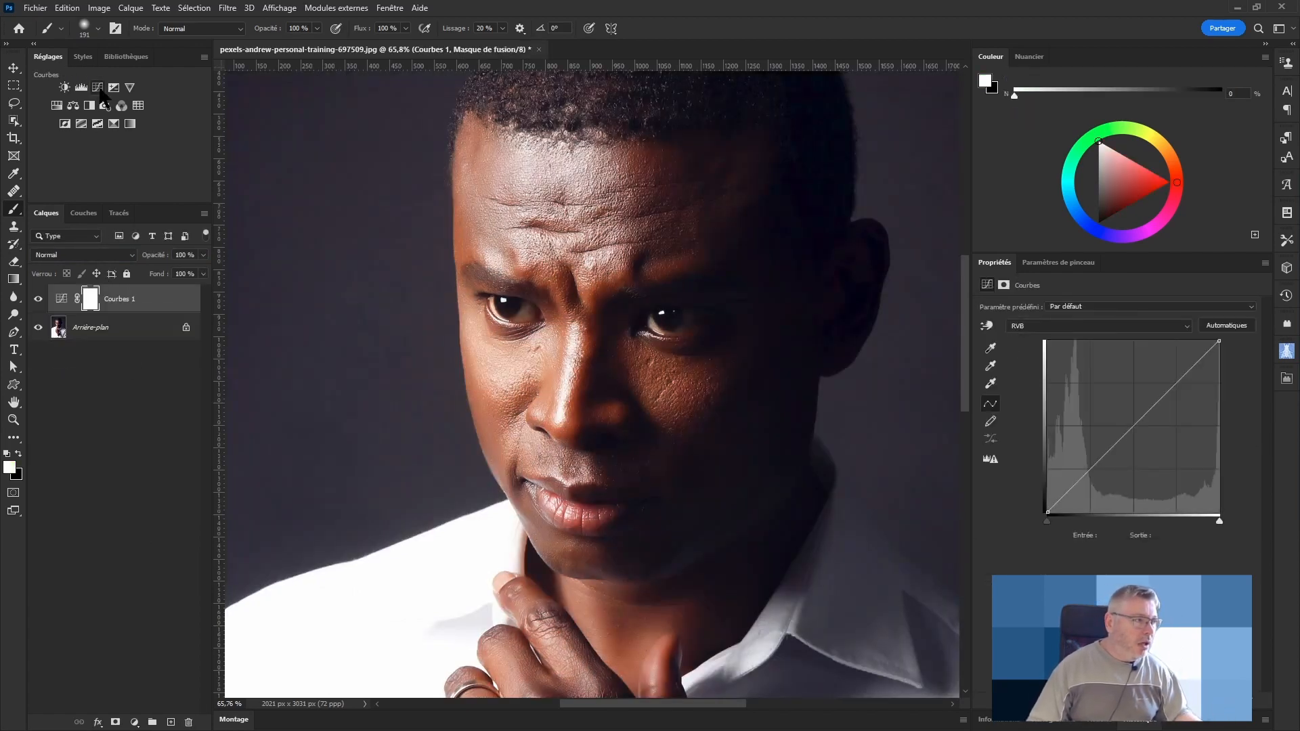
click(71, 257)
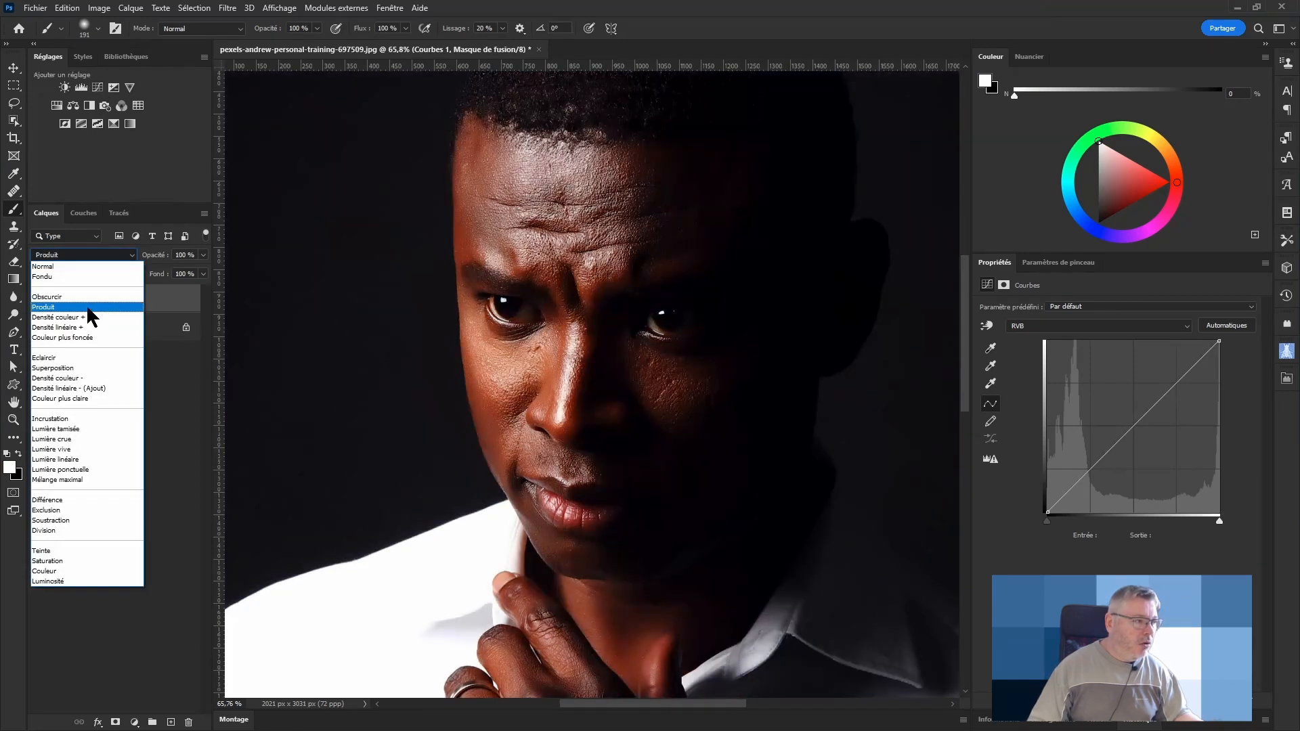
click(87, 305)
double_click(112, 300)
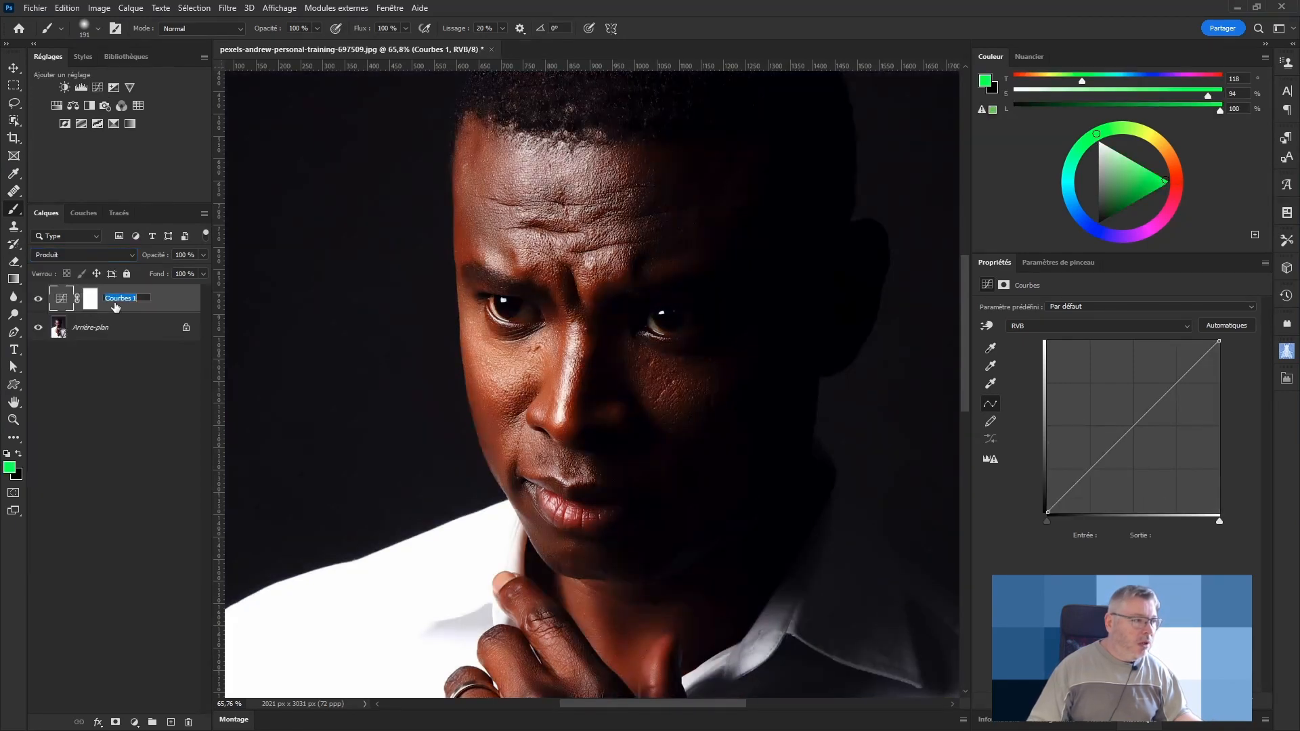
text(sombre)
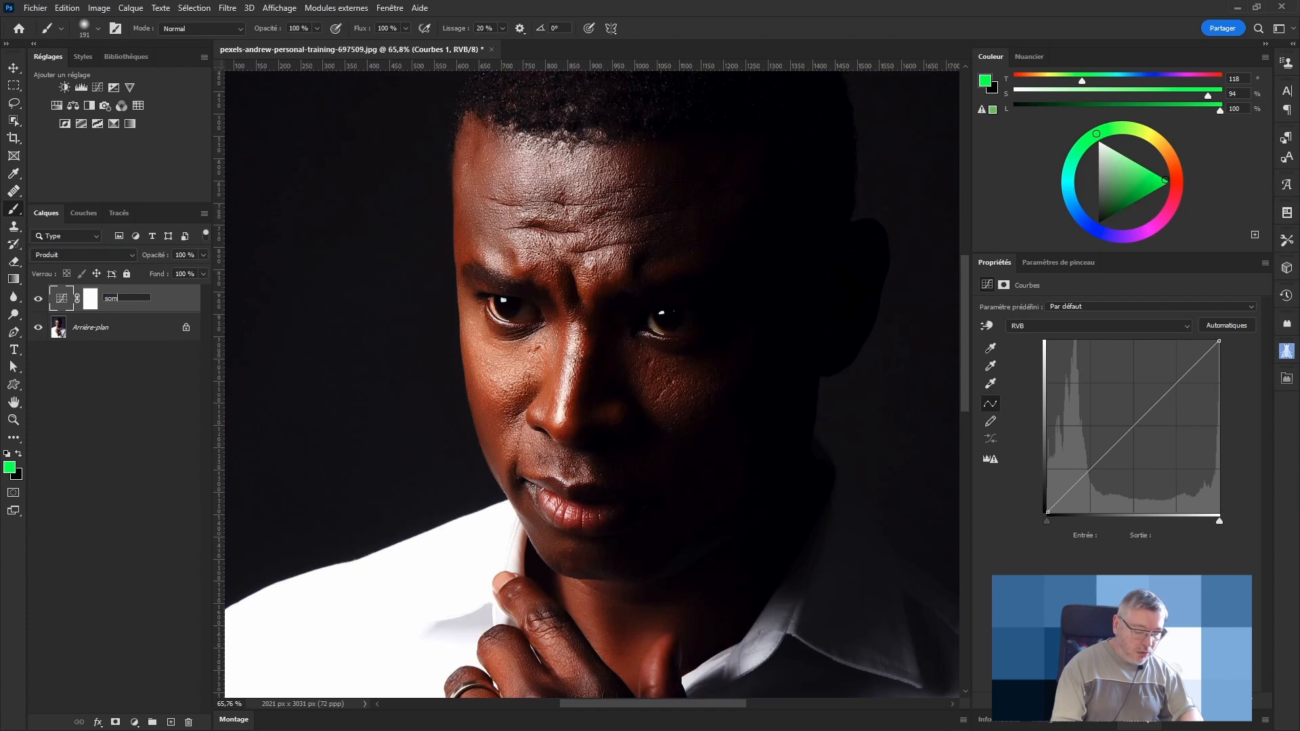
key(Return)
Step: Add a second Curves adjustment layer in Superposition blend mode and rename it clair
click(98, 88)
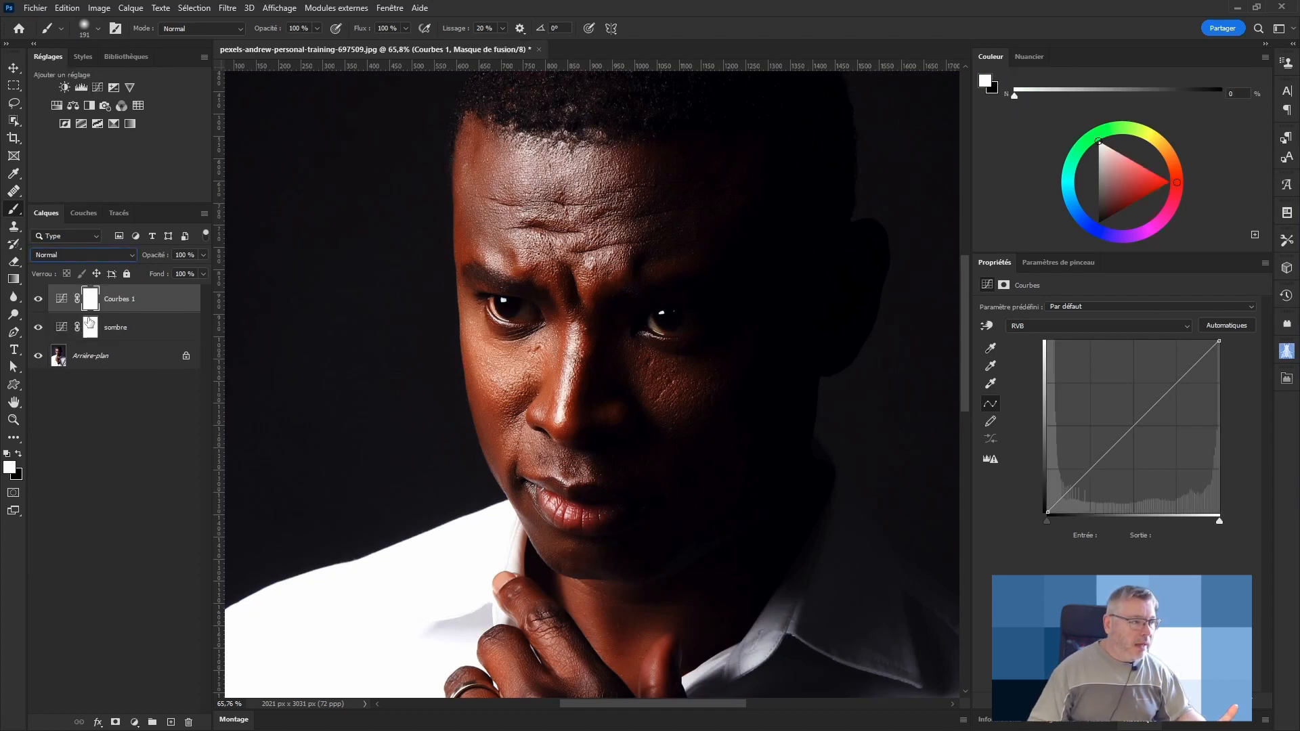
click(78, 255)
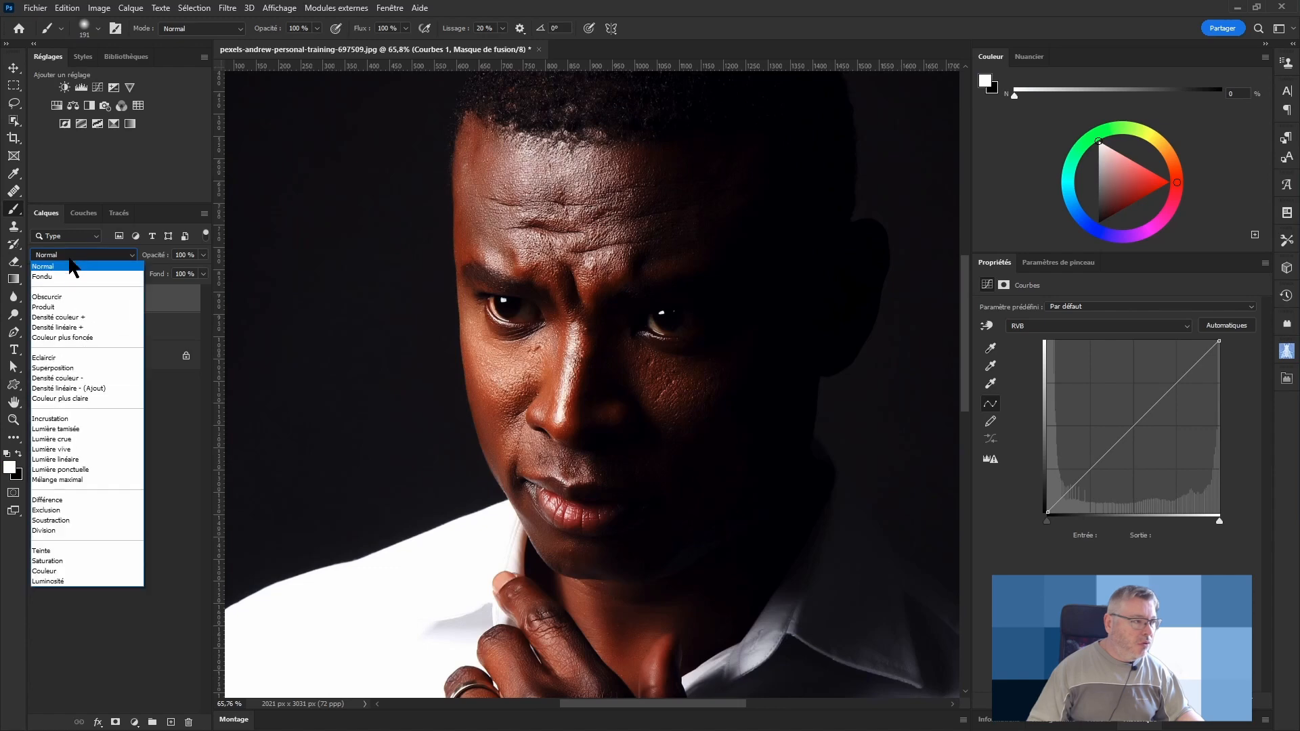
click(65, 368)
double_click(123, 299)
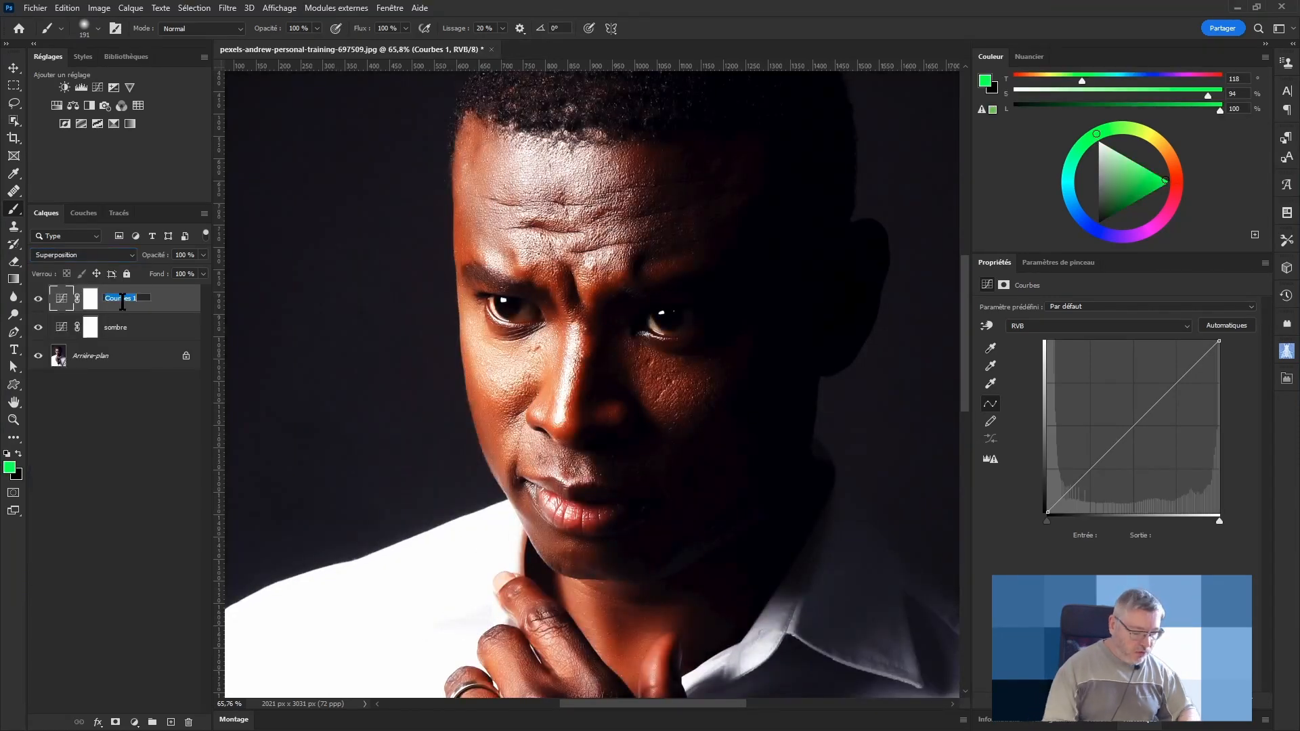
key(Return)
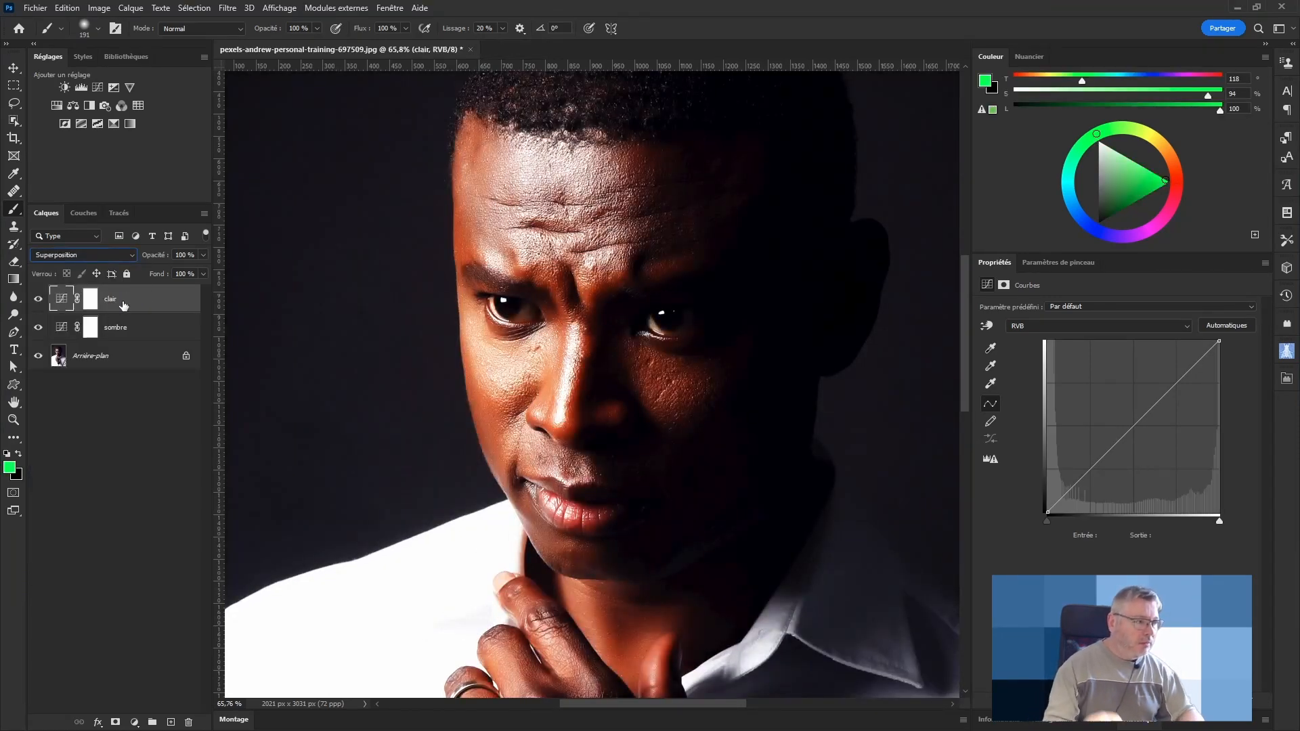
Step: Invert the clair and sombre layer masks to black and check both layers' visibility
click(91, 303)
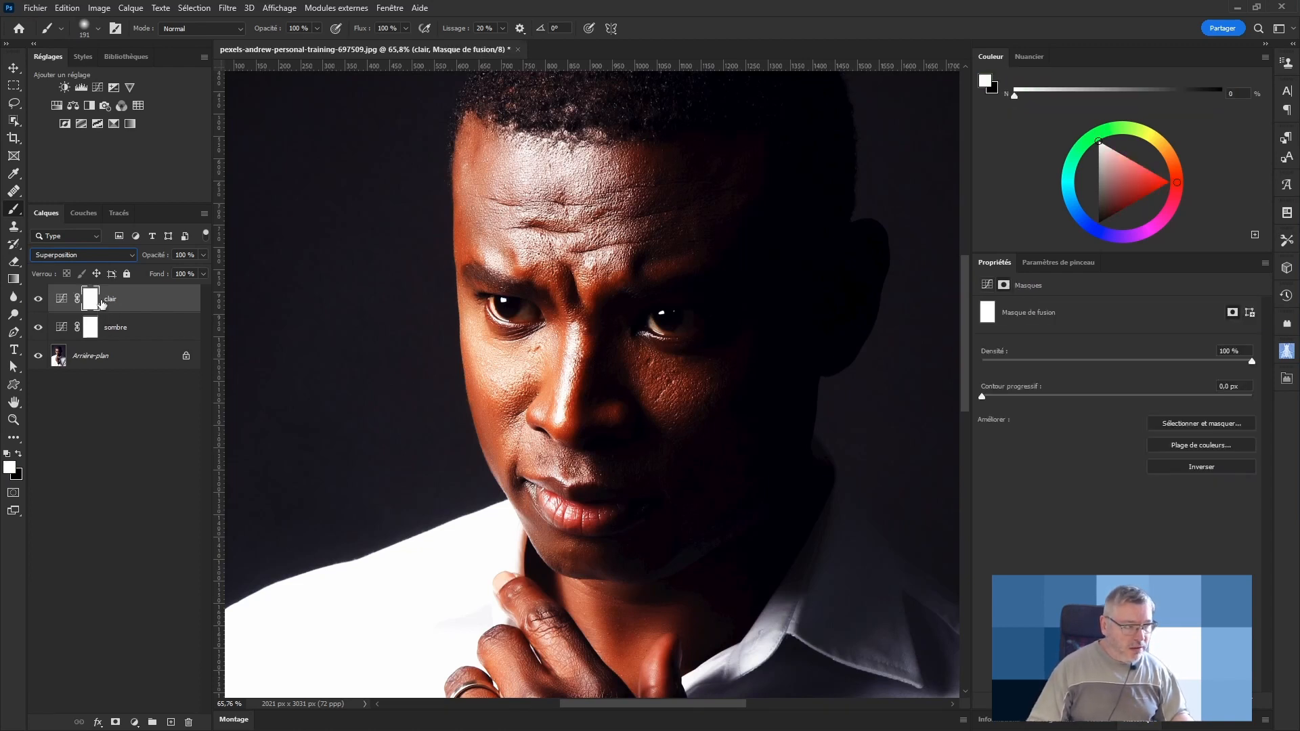
key(ctrl+i)
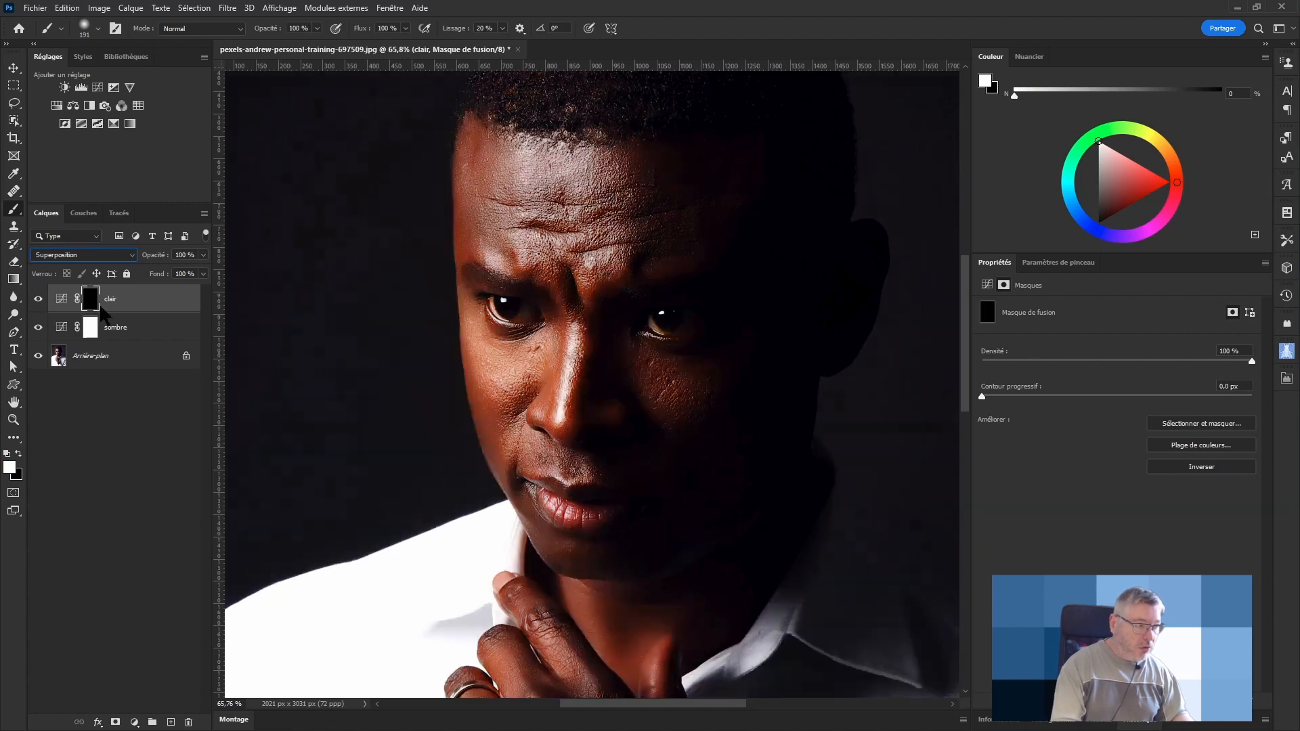
click(92, 328)
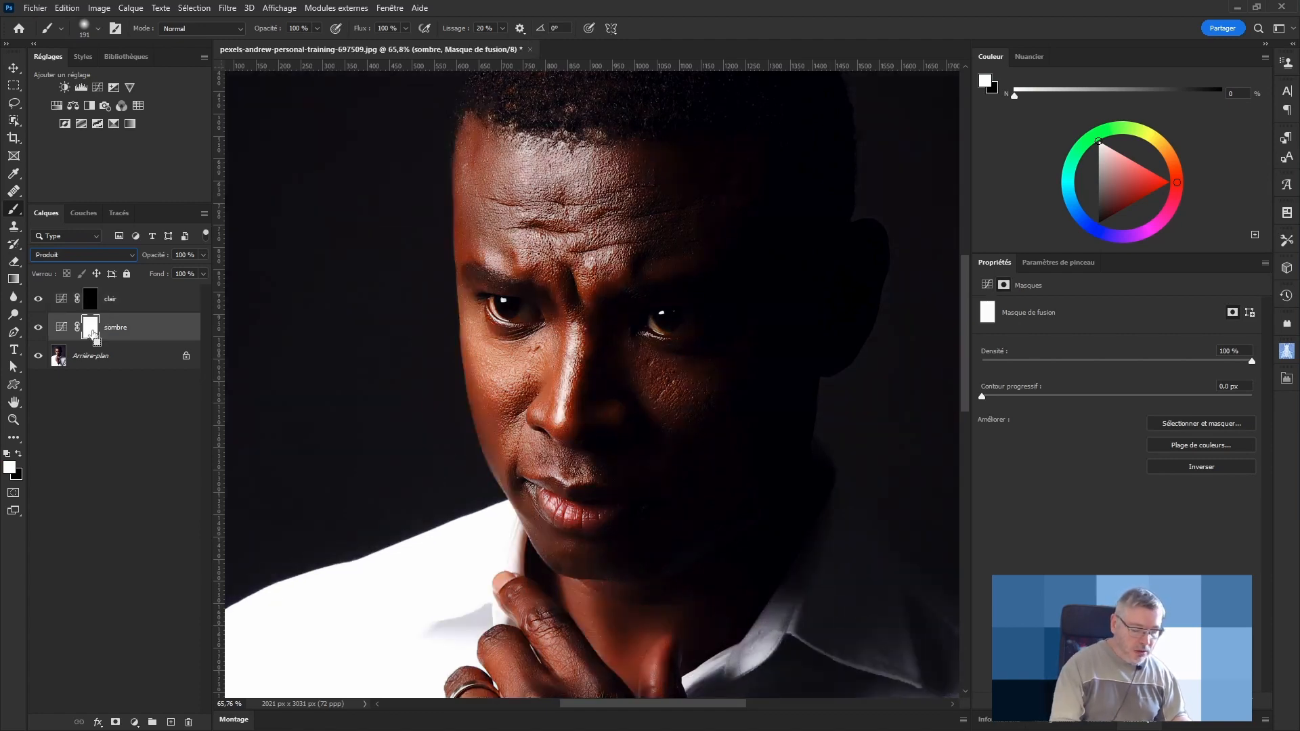
key(ctrl+i)
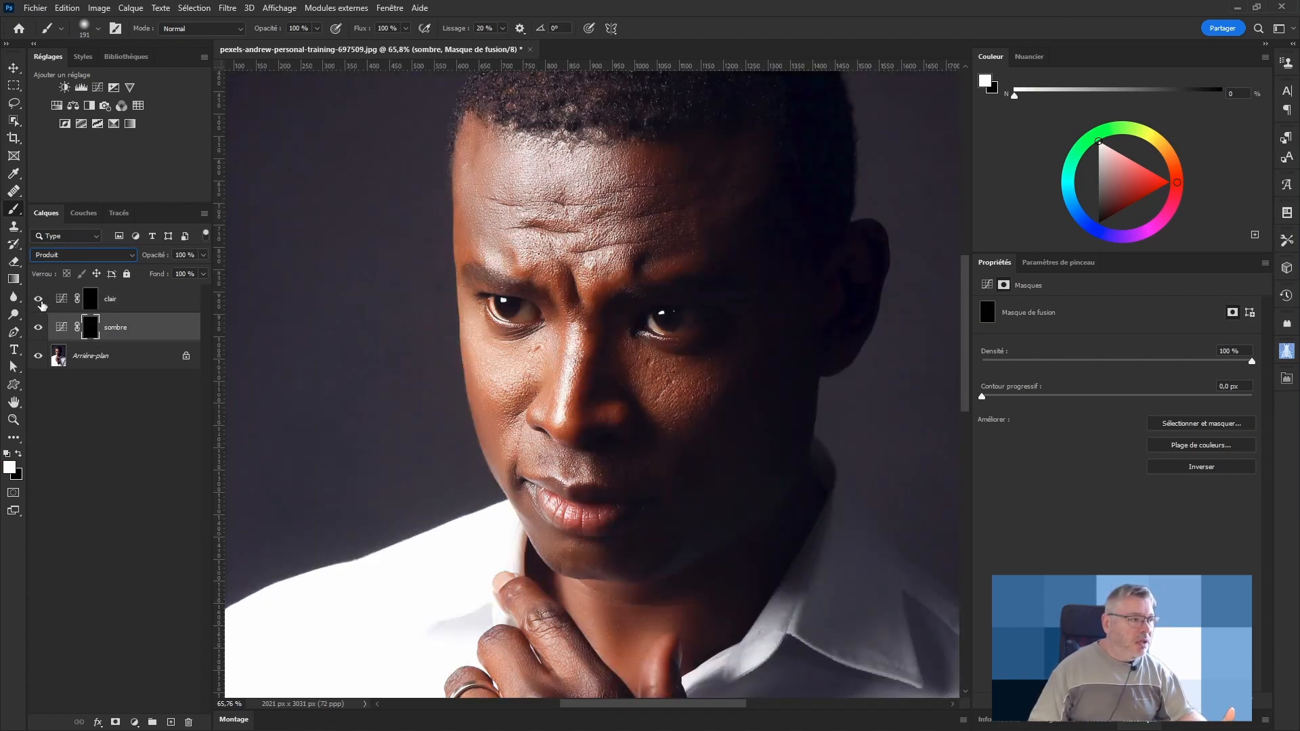
drag(42, 305, 41, 312)
click(39, 327)
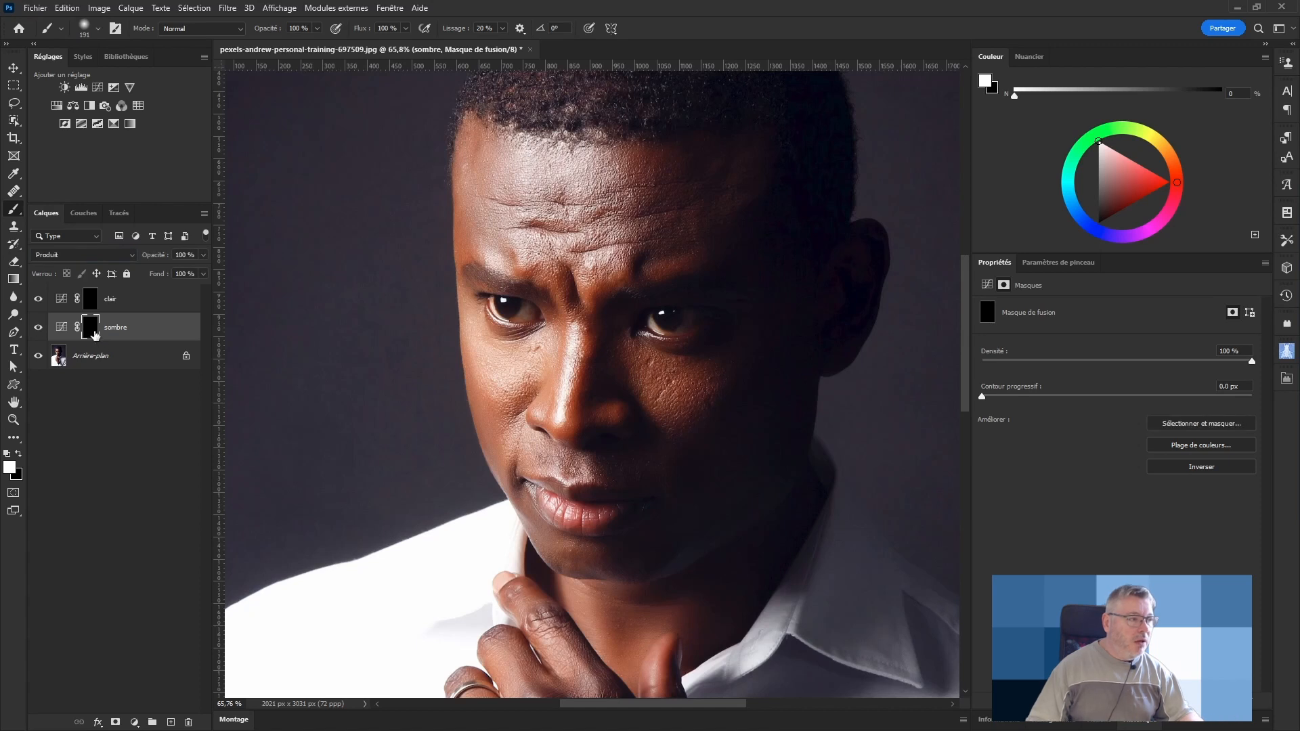
Step: Make the brush smaller and set its flow to 4% for painting on the sombre mask
scroll(484, 319, down, 1)
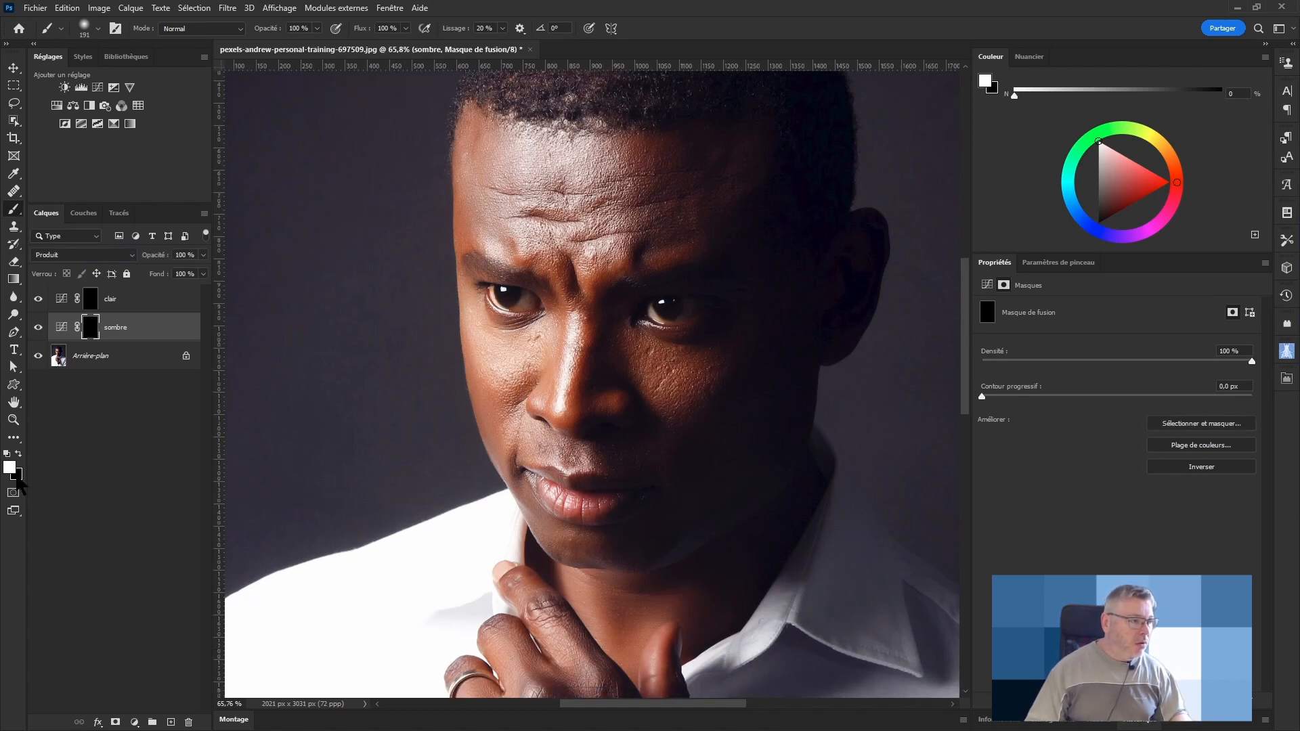
mouse_move(586, 289)
mouse_down()
mouse_move(607, 286)
mouse_move(554, 298)
mouse_up()
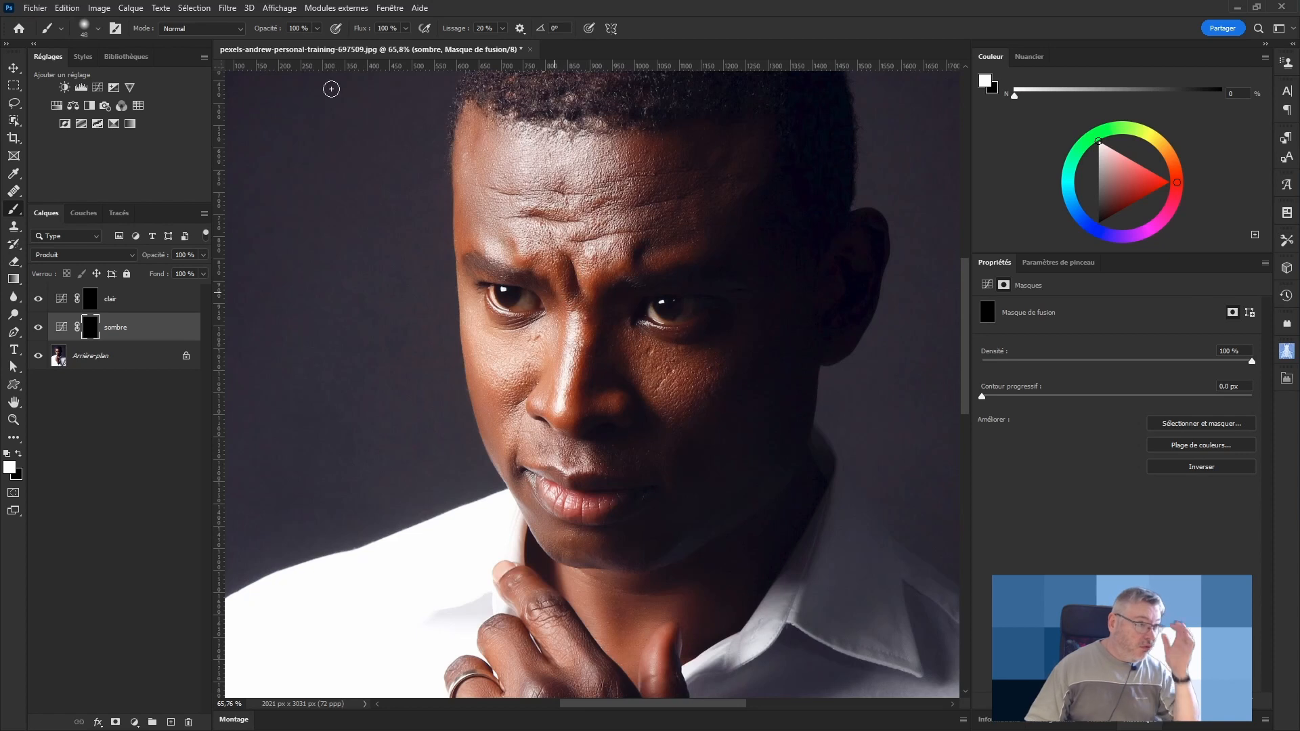
drag(360, 28, 293, 41)
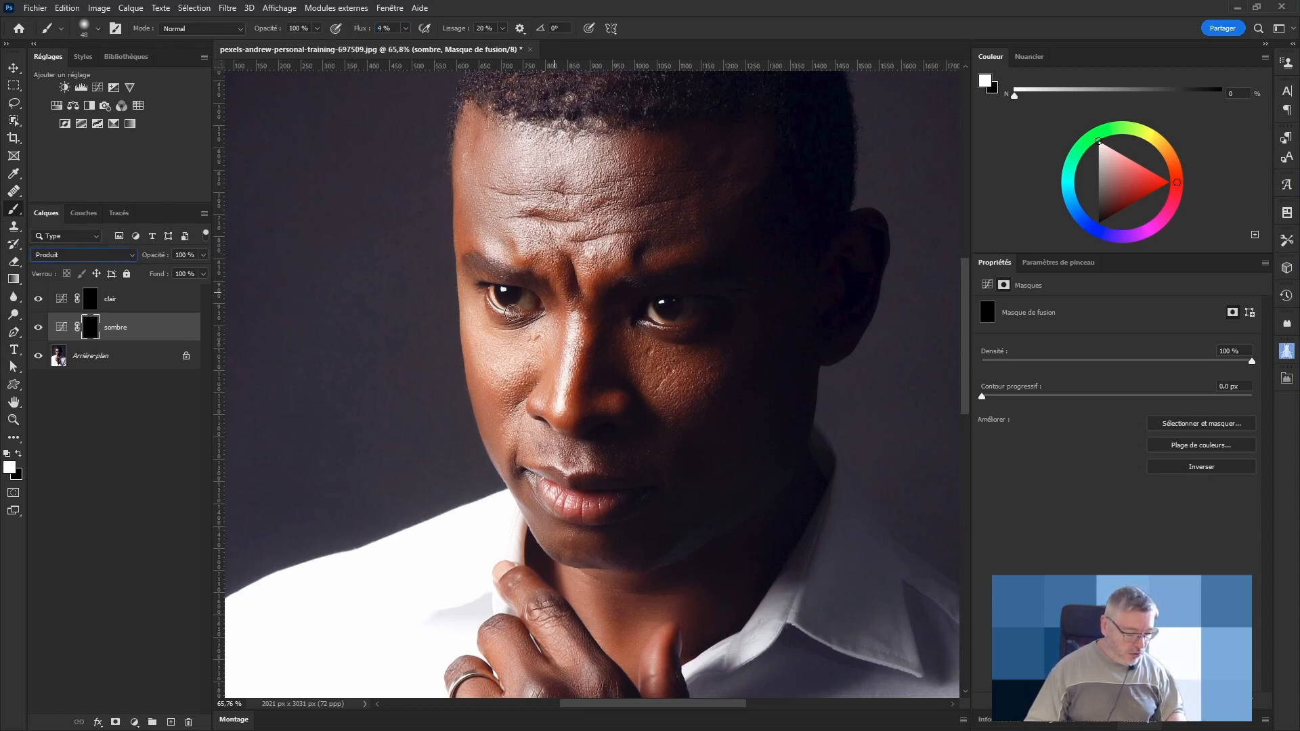
Step: Try painting white around the eyes on the sombre mask and over the eye, nose and cheek areas on the clair mask
mouse_move(512, 313)
mouse_down()
mouse_move(547, 308)
mouse_move(490, 295)
mouse_move(561, 310)
mouse_move(629, 300)
mouse_up()
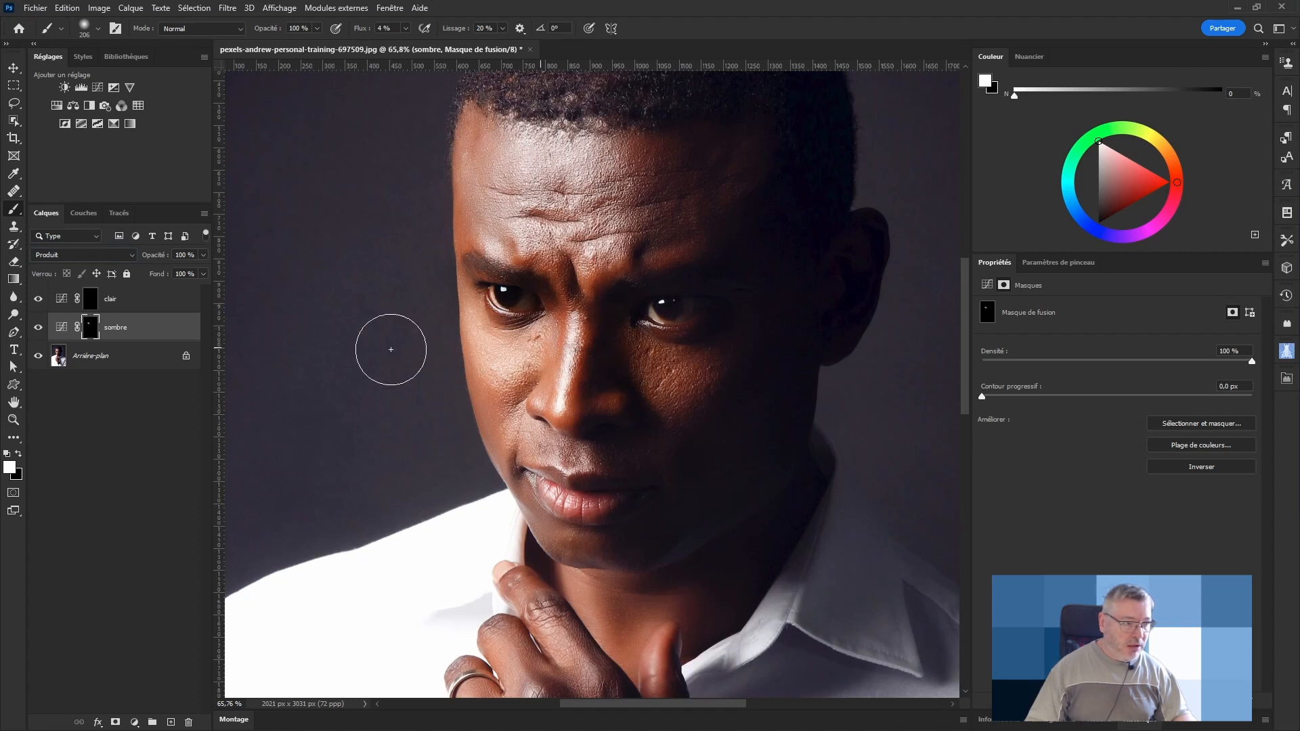
click(89, 299)
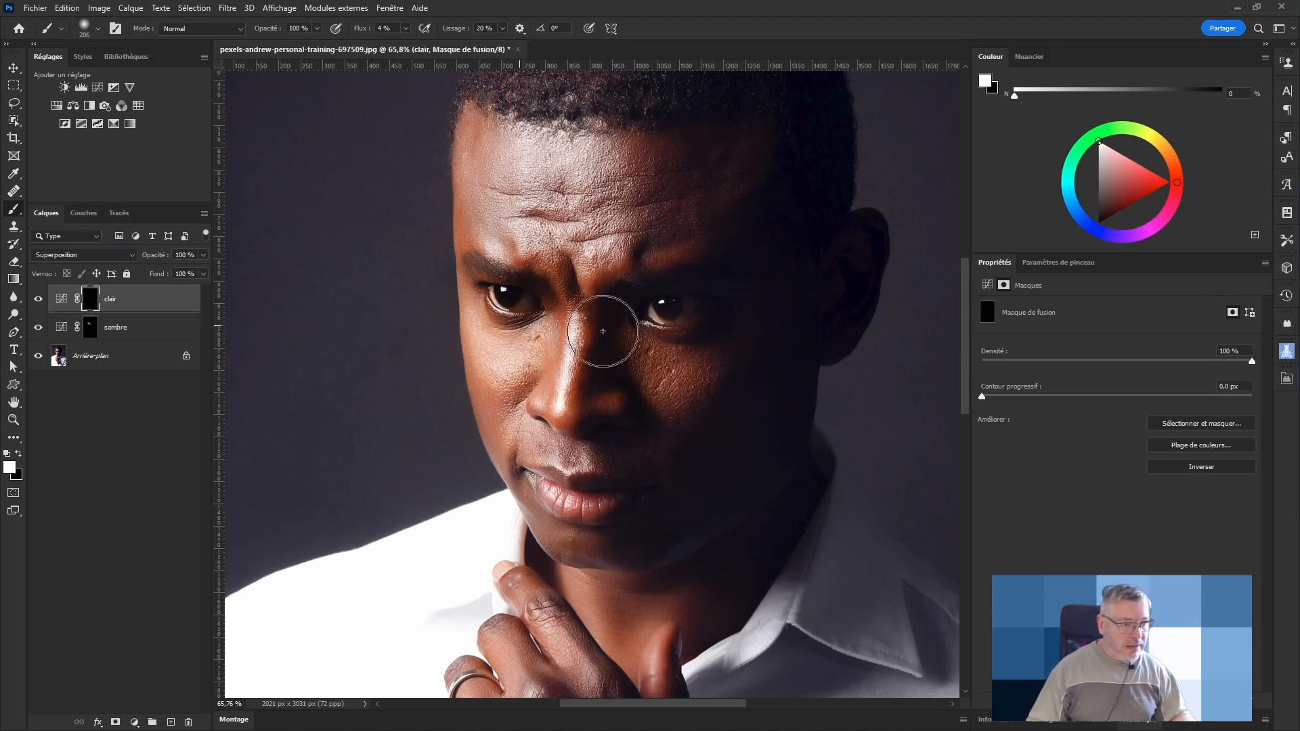
mouse_move(717, 312)
mouse_down()
mouse_move(624, 331)
mouse_move(624, 291)
mouse_up()
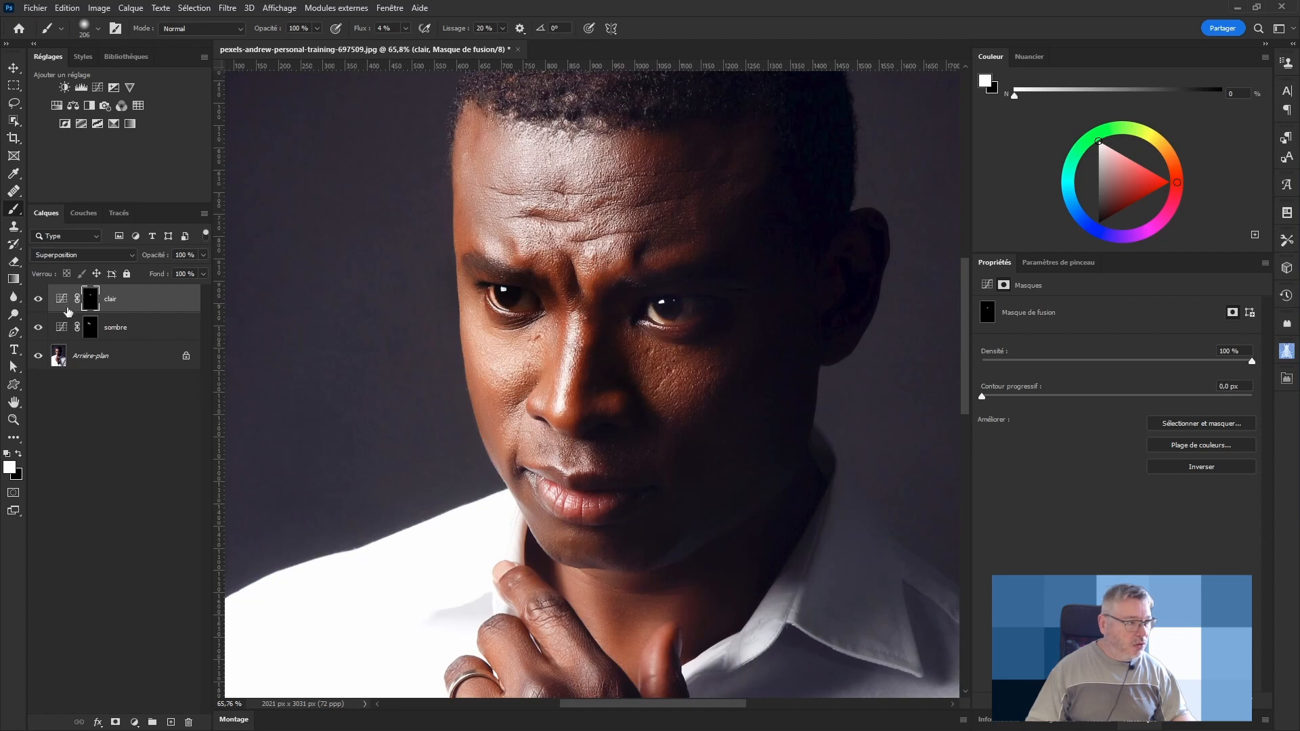
mouse_move(608, 352)
mouse_down()
mouse_move(615, 322)
mouse_move(585, 378)
mouse_move(622, 274)
mouse_move(614, 375)
mouse_up()
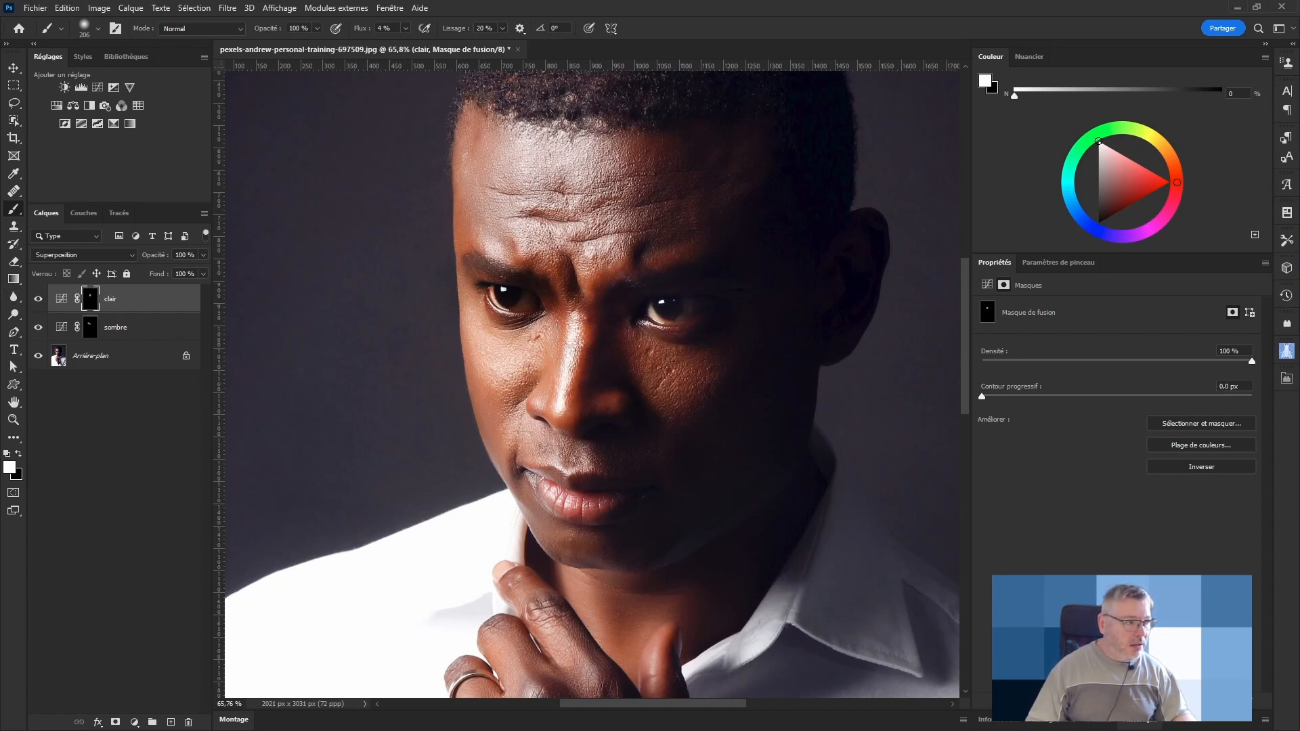
click(37, 329)
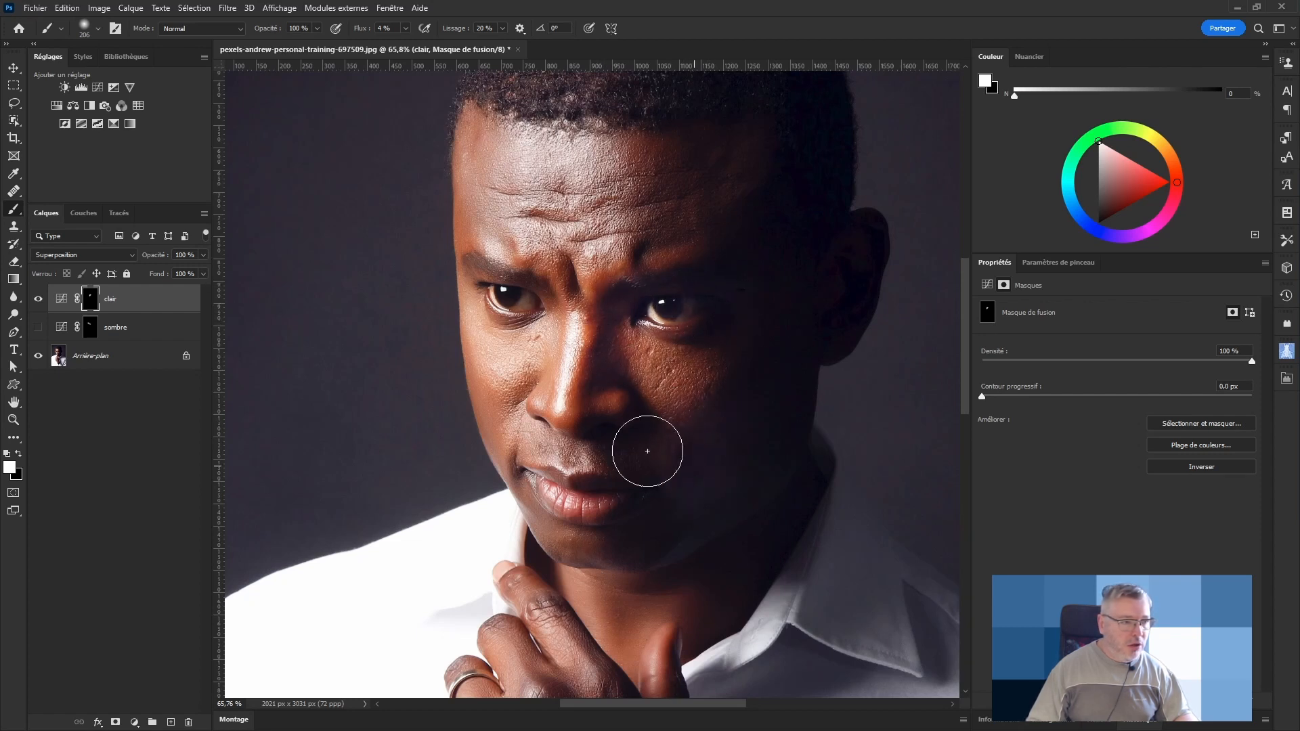
mouse_move(561, 444)
mouse_down()
mouse_move(546, 390)
mouse_move(589, 386)
mouse_up()
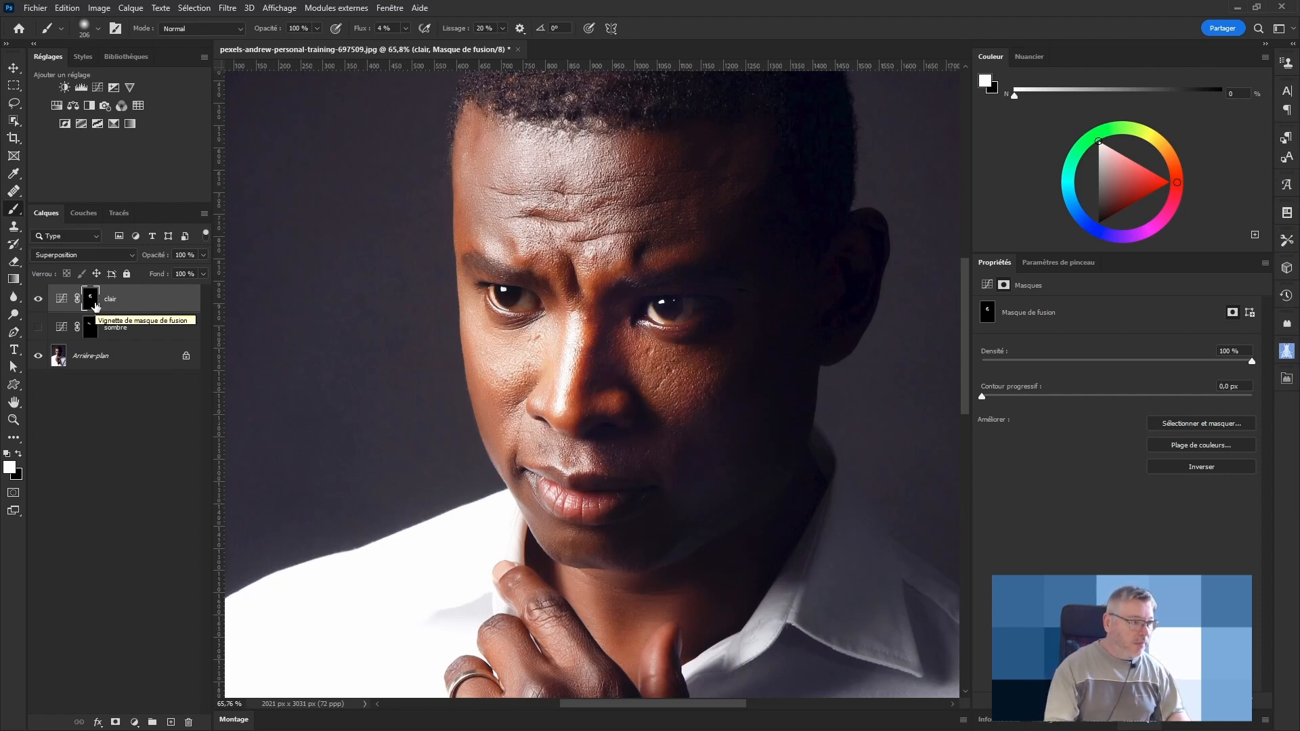
click(90, 327)
click(38, 327)
click(61, 327)
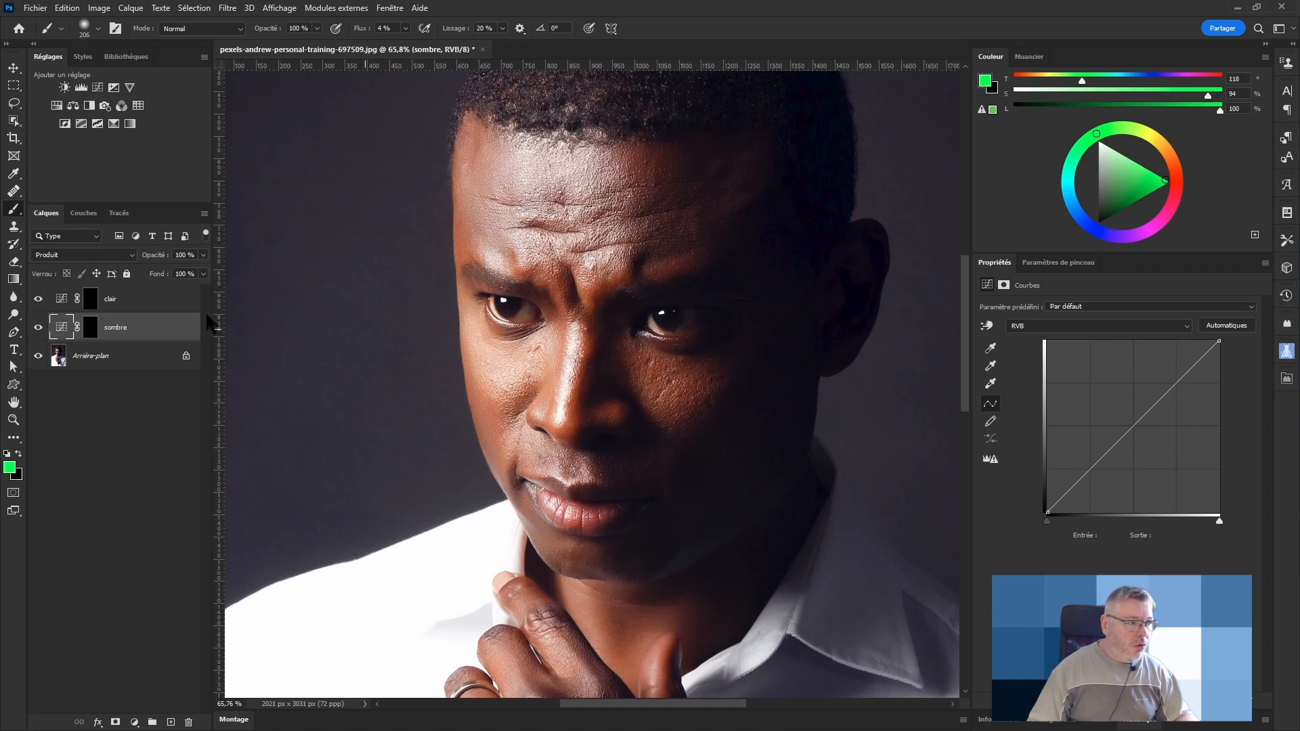
Step: Brighten the lit cheek, brow and nose by painting white on the clair mask with a 90 px brush
click(85, 303)
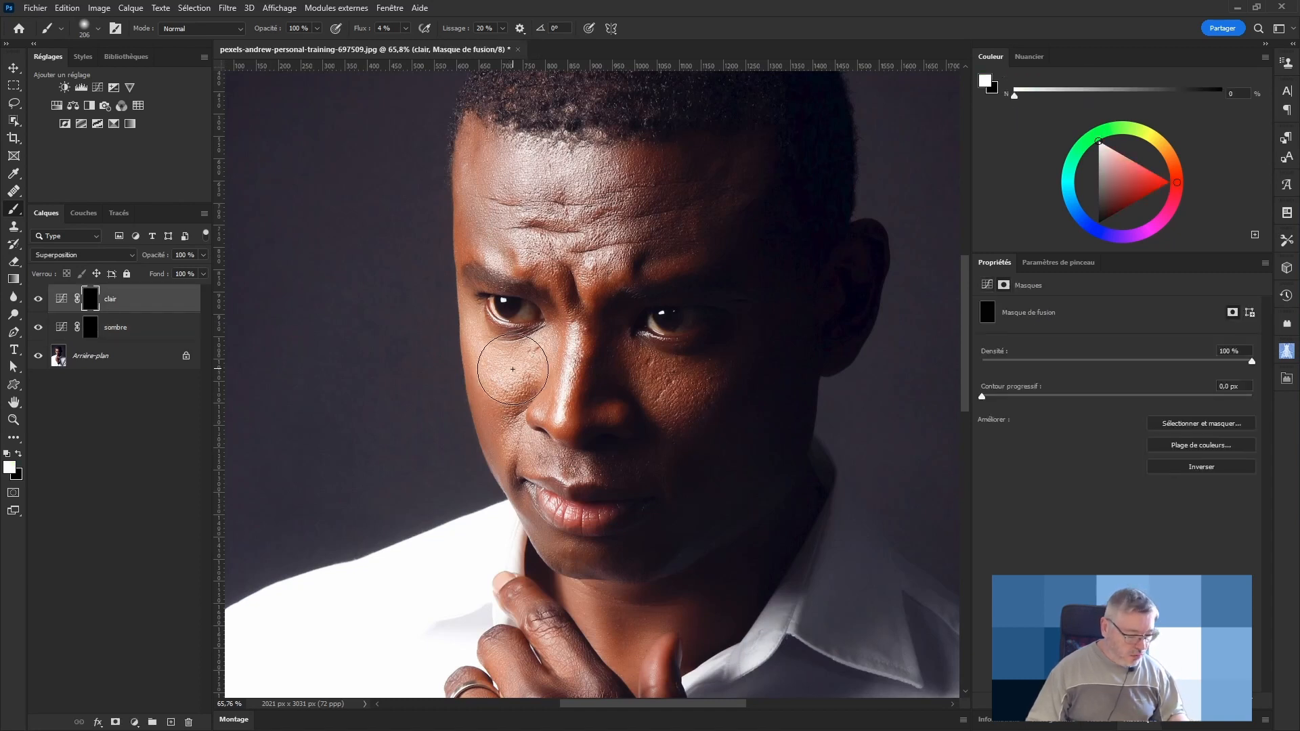
drag(530, 370, 485, 366)
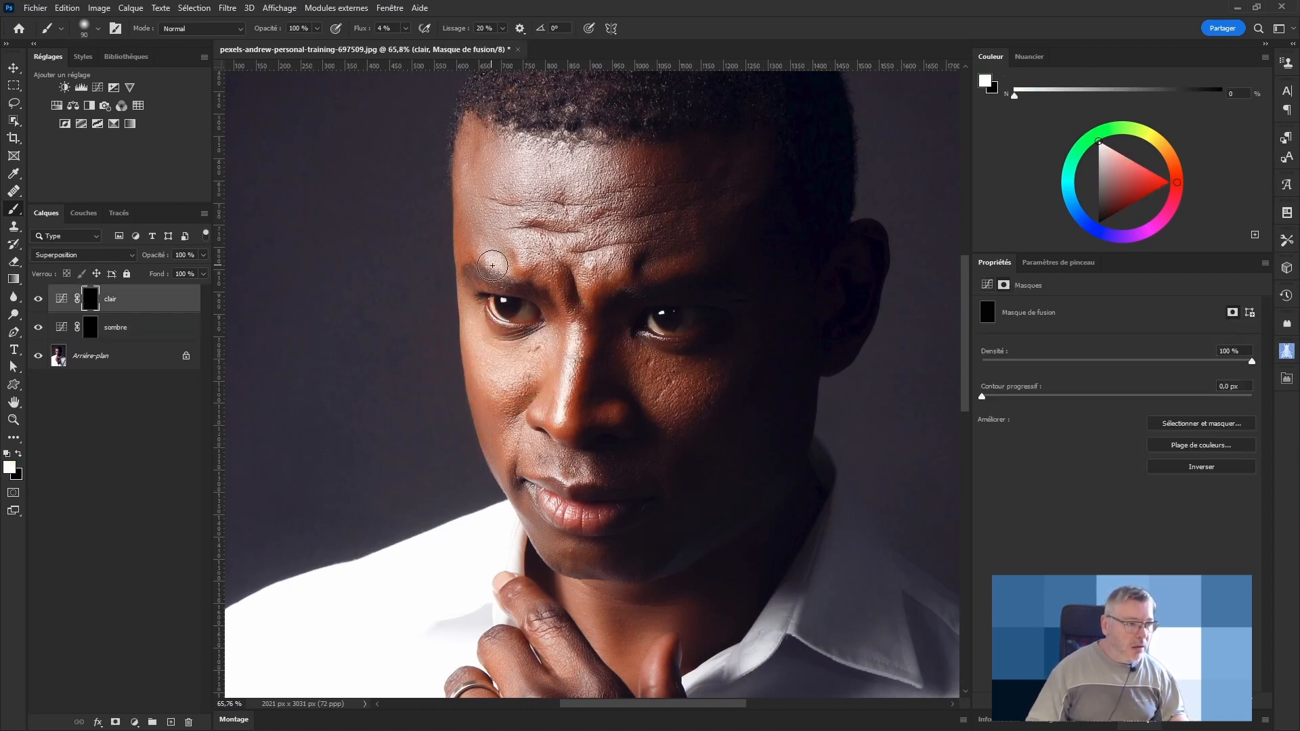
mouse_move(490, 252)
mouse_down()
mouse_move(477, 208)
mouse_move(490, 211)
mouse_move(496, 170)
mouse_move(561, 175)
mouse_move(566, 219)
mouse_move(542, 252)
mouse_up()
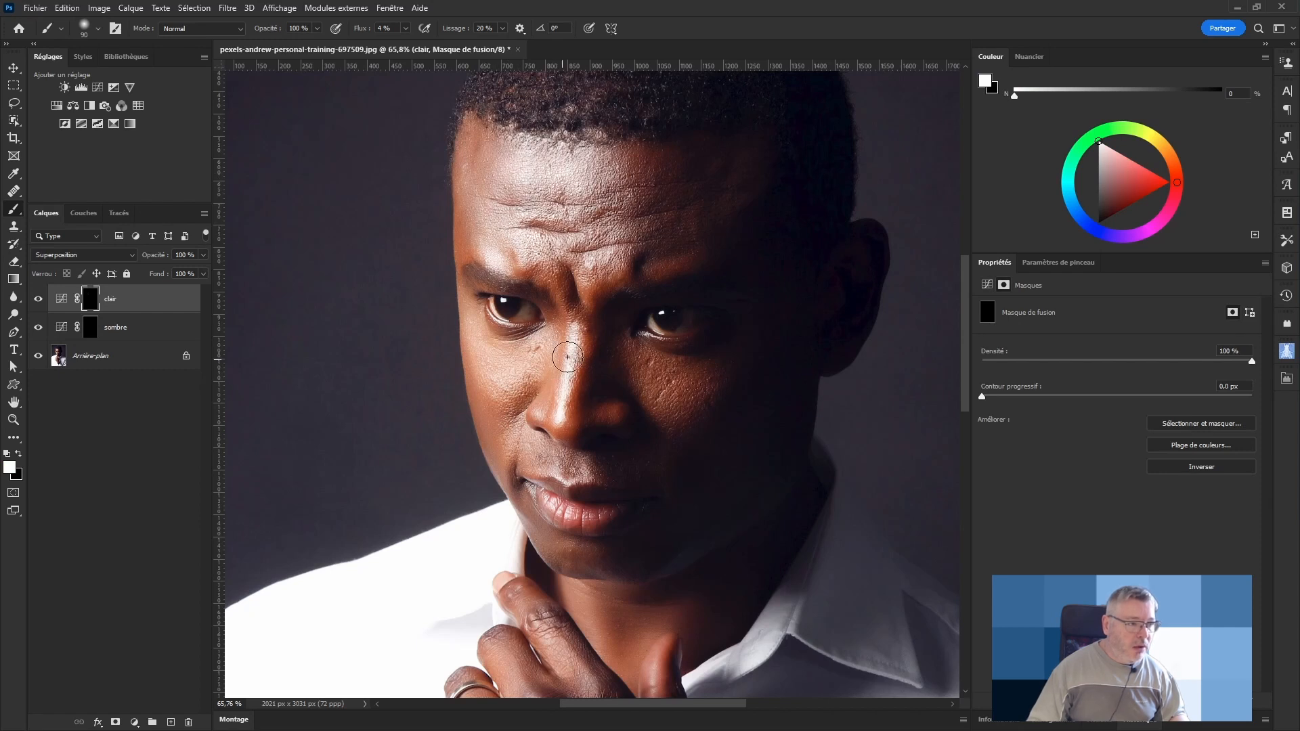
mouse_move(547, 356)
mouse_down()
mouse_move(488, 380)
mouse_move(478, 356)
mouse_move(497, 325)
mouse_move(467, 349)
mouse_up()
Step: Darken the shadows around the lit eye and beside the nose by painting white on the sombre mask with a smaller brush
click(108, 335)
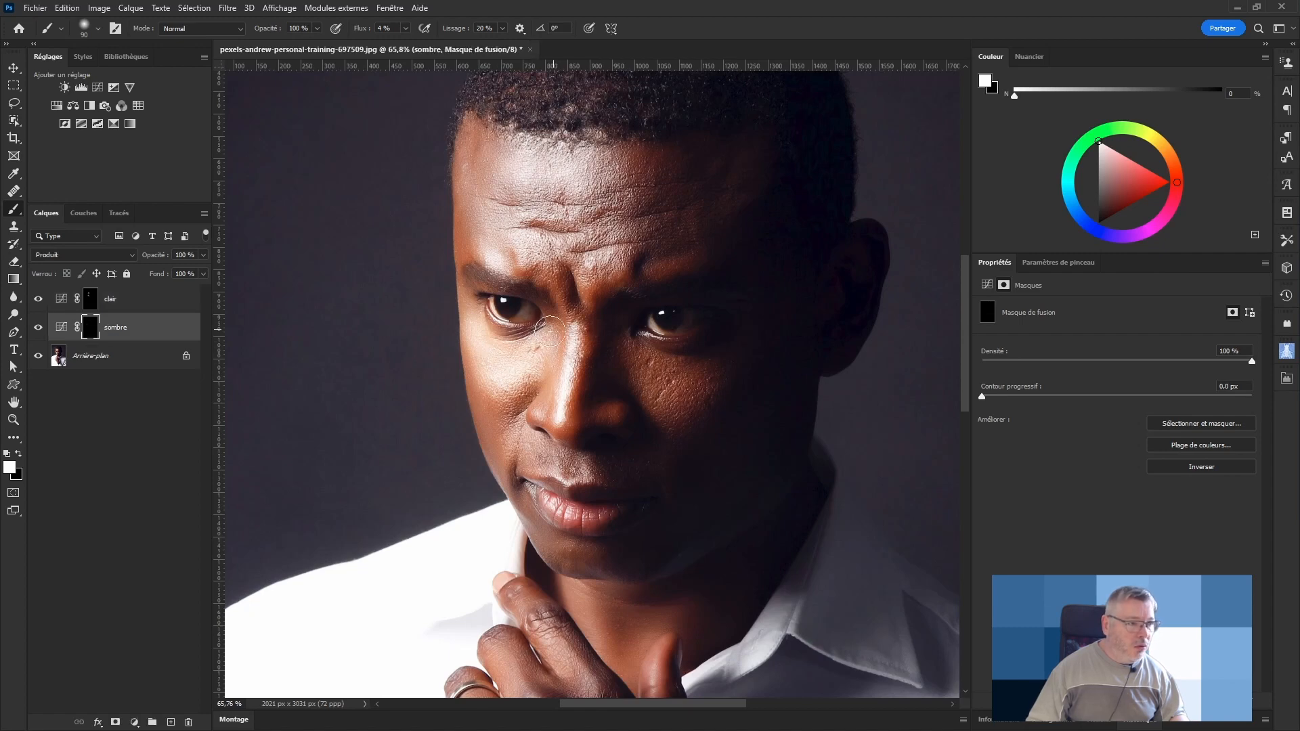
mouse_move(512, 337)
mouse_down()
mouse_move(589, 333)
mouse_move(648, 352)
mouse_move(554, 353)
mouse_up()
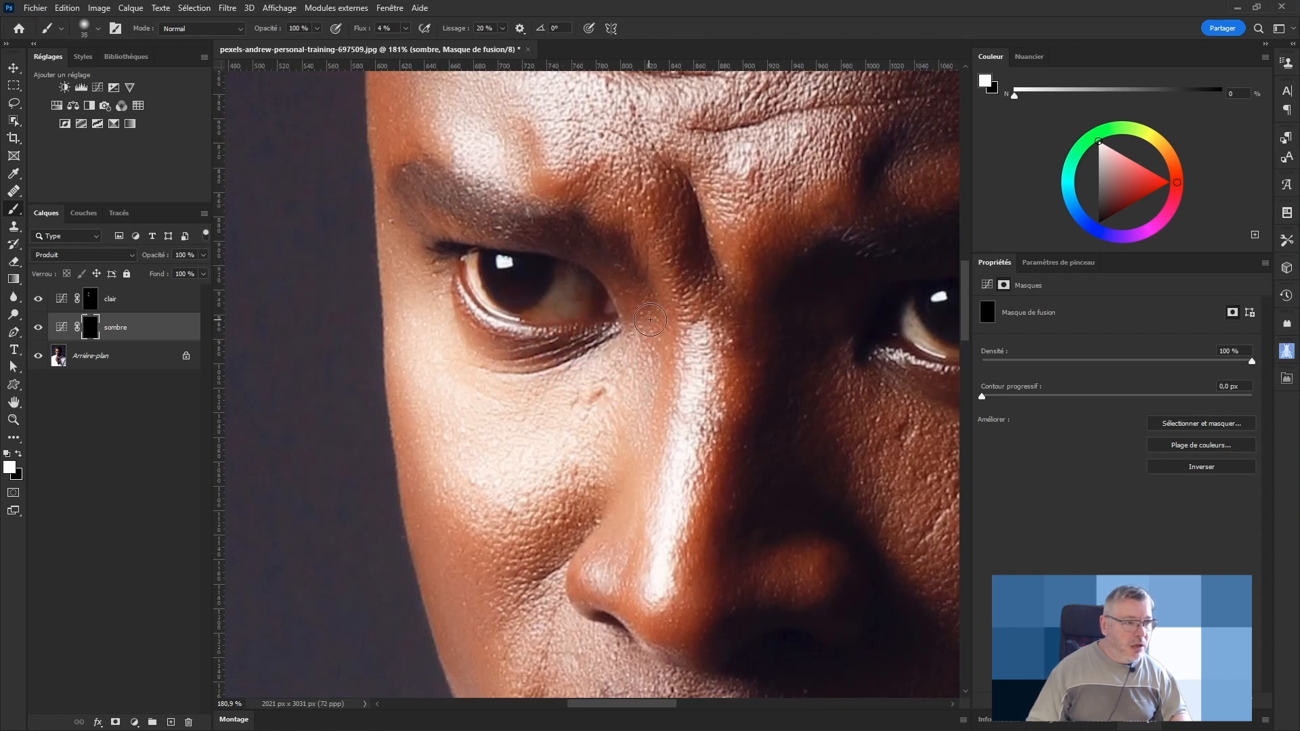
mouse_move(656, 285)
mouse_down()
mouse_move(424, 198)
mouse_move(421, 184)
mouse_move(649, 272)
mouse_move(610, 299)
mouse_move(647, 325)
mouse_move(491, 355)
mouse_move(611, 388)
mouse_move(543, 368)
mouse_move(645, 380)
mouse_move(606, 367)
mouse_up()
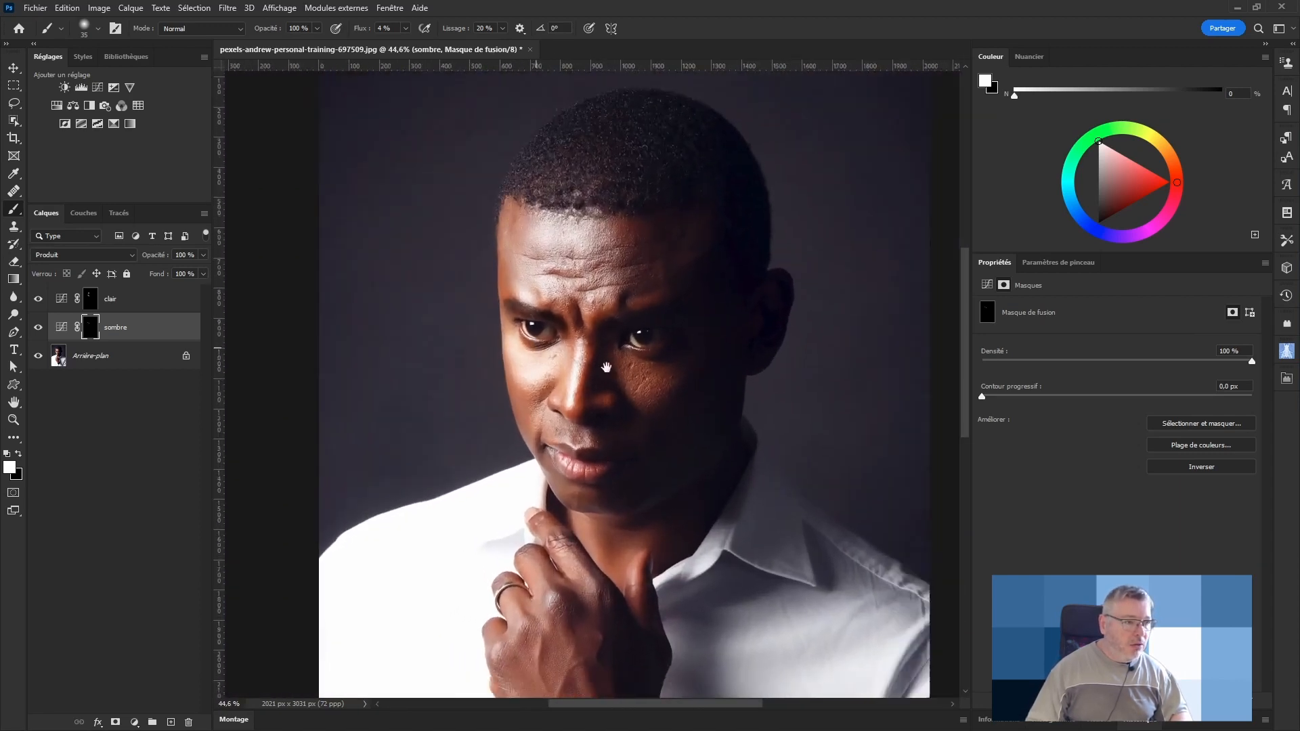
Step: Compare the portrait with and without the clair and sombre layers, and examine each layer's Curves settings
click(38, 328)
click(39, 328)
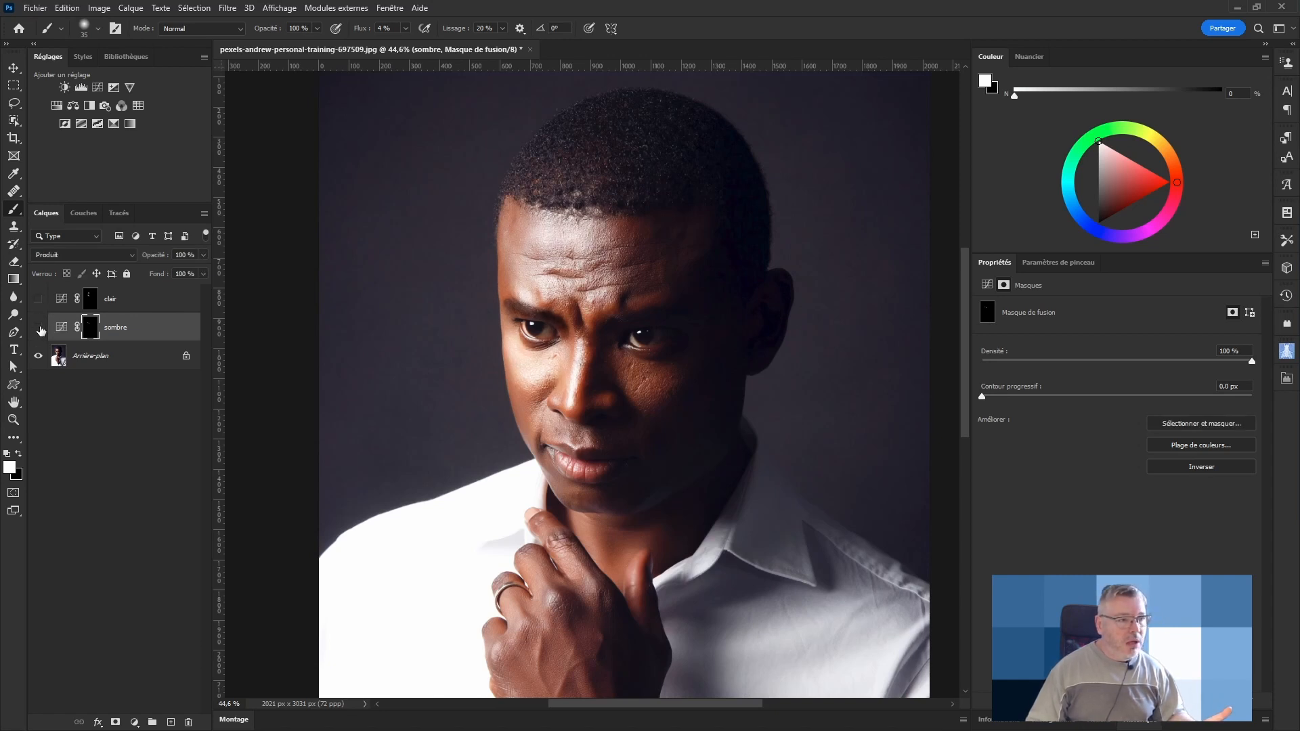
click(38, 328)
click(39, 328)
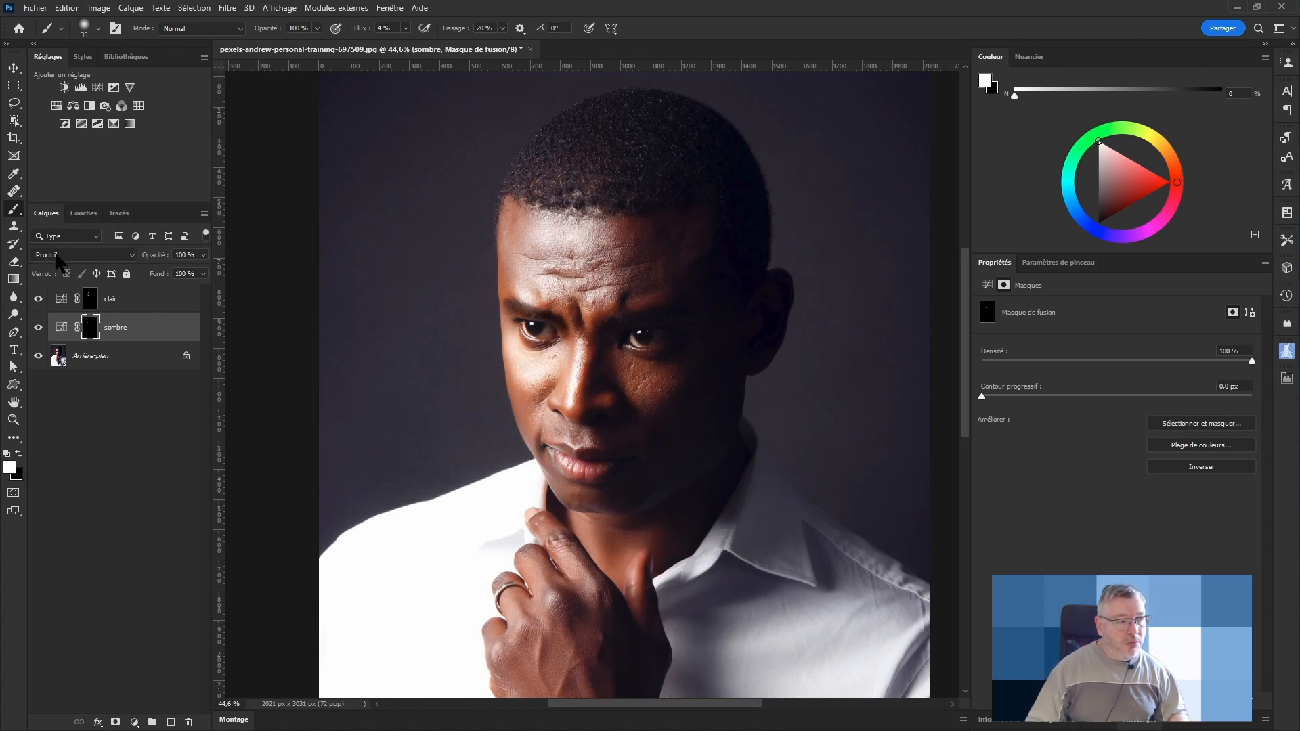
click(64, 302)
click(64, 306)
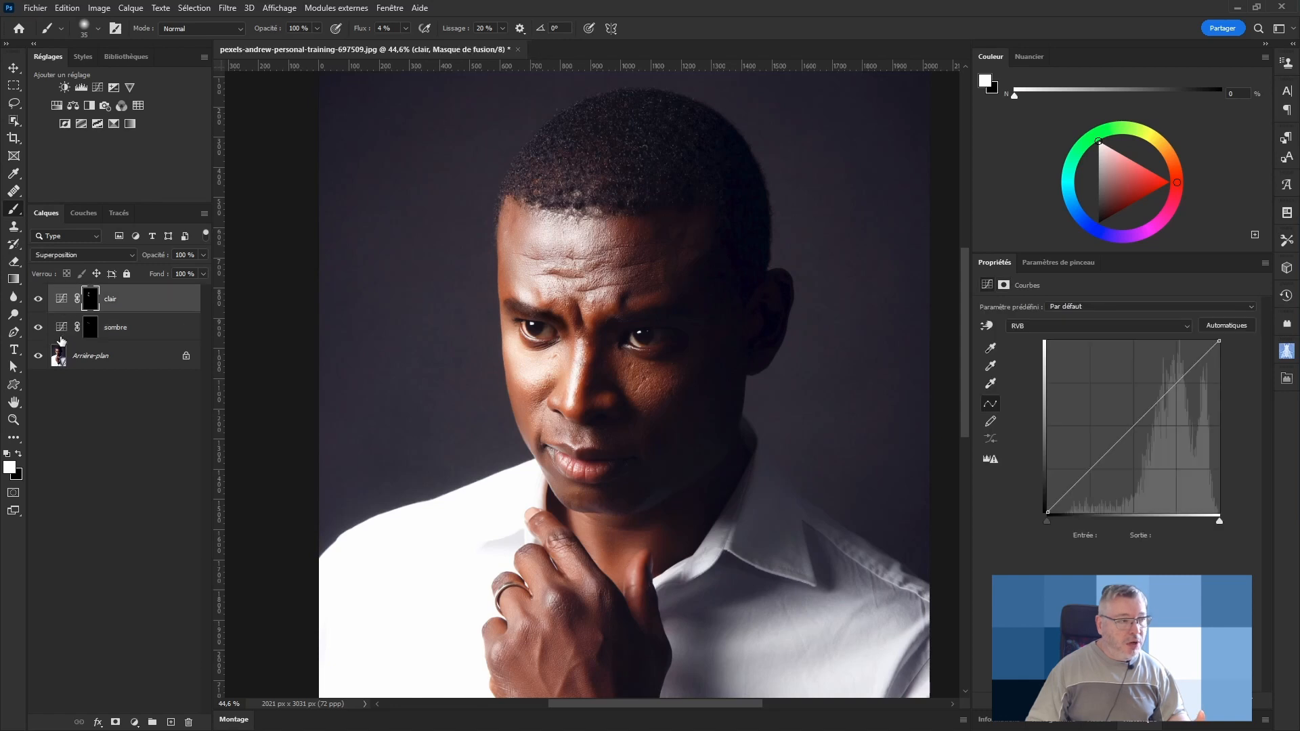
click(63, 329)
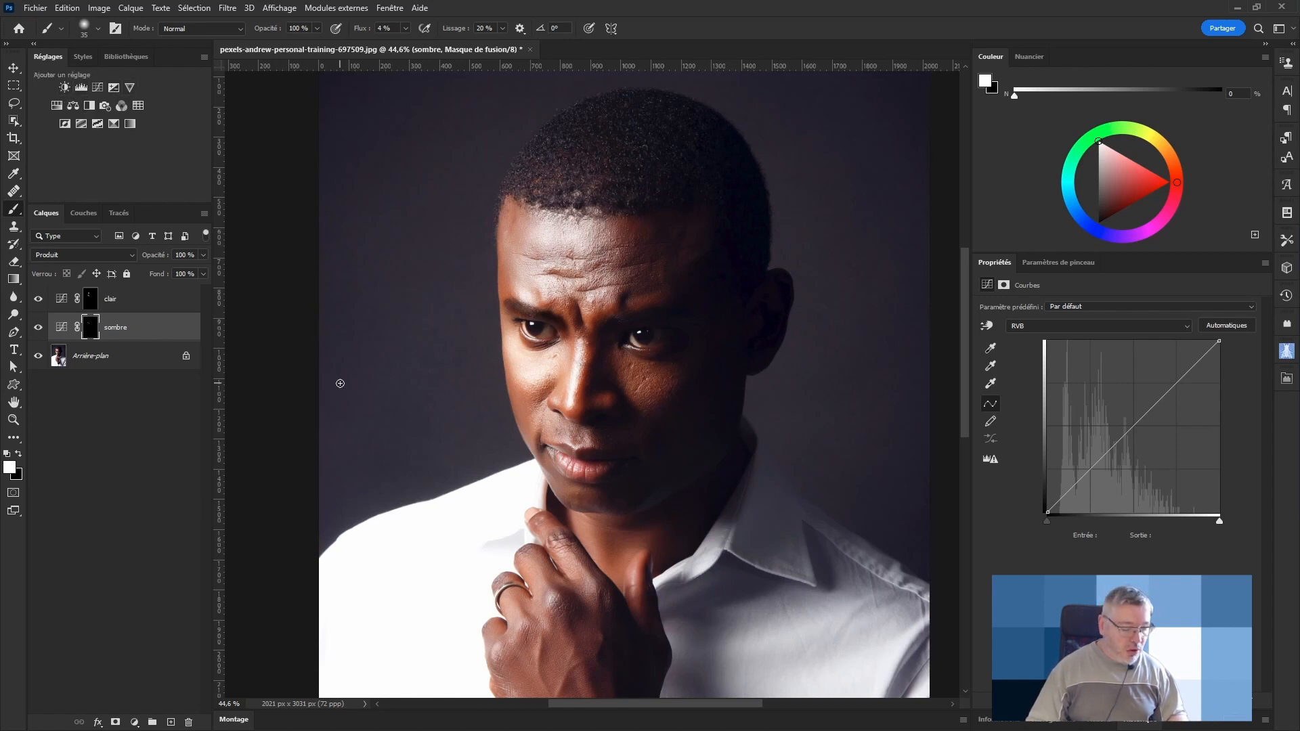
Step: Delete the clair and sombre Curves layers and add a new empty layer above the background
shift+click(136, 302)
click(189, 721)
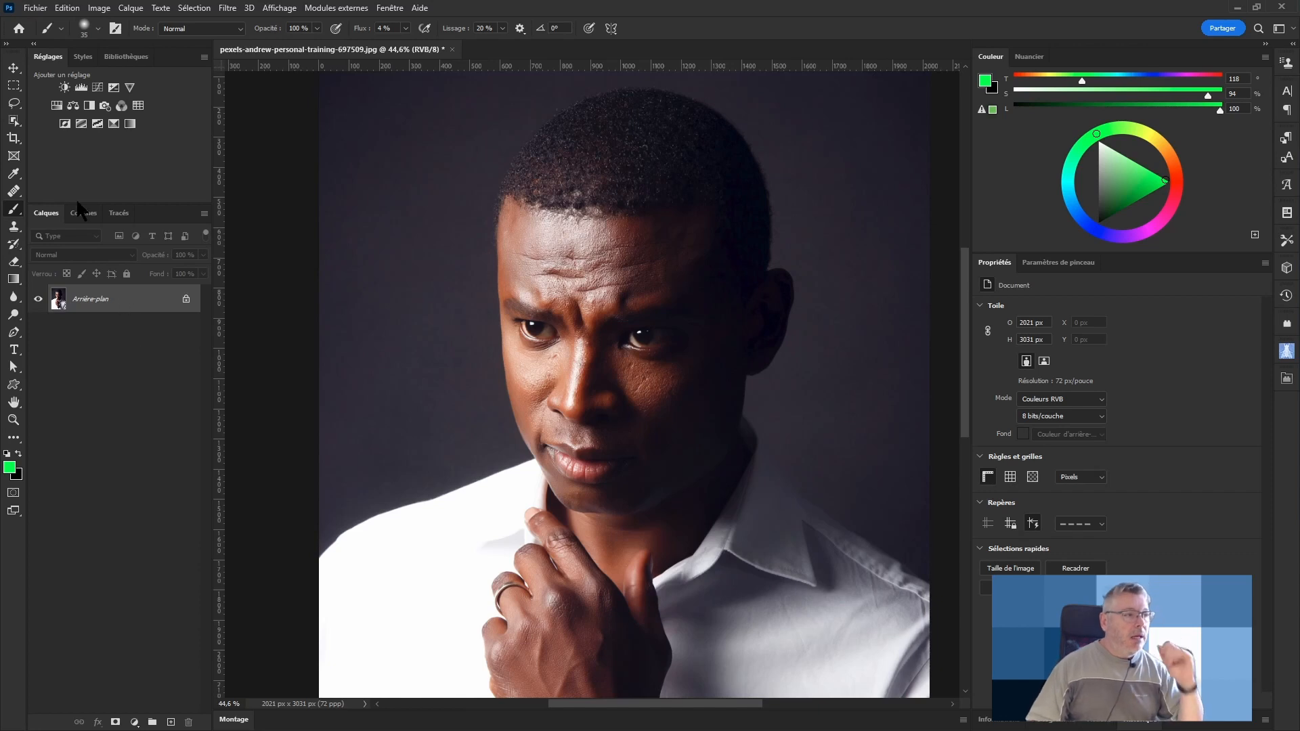
click(170, 722)
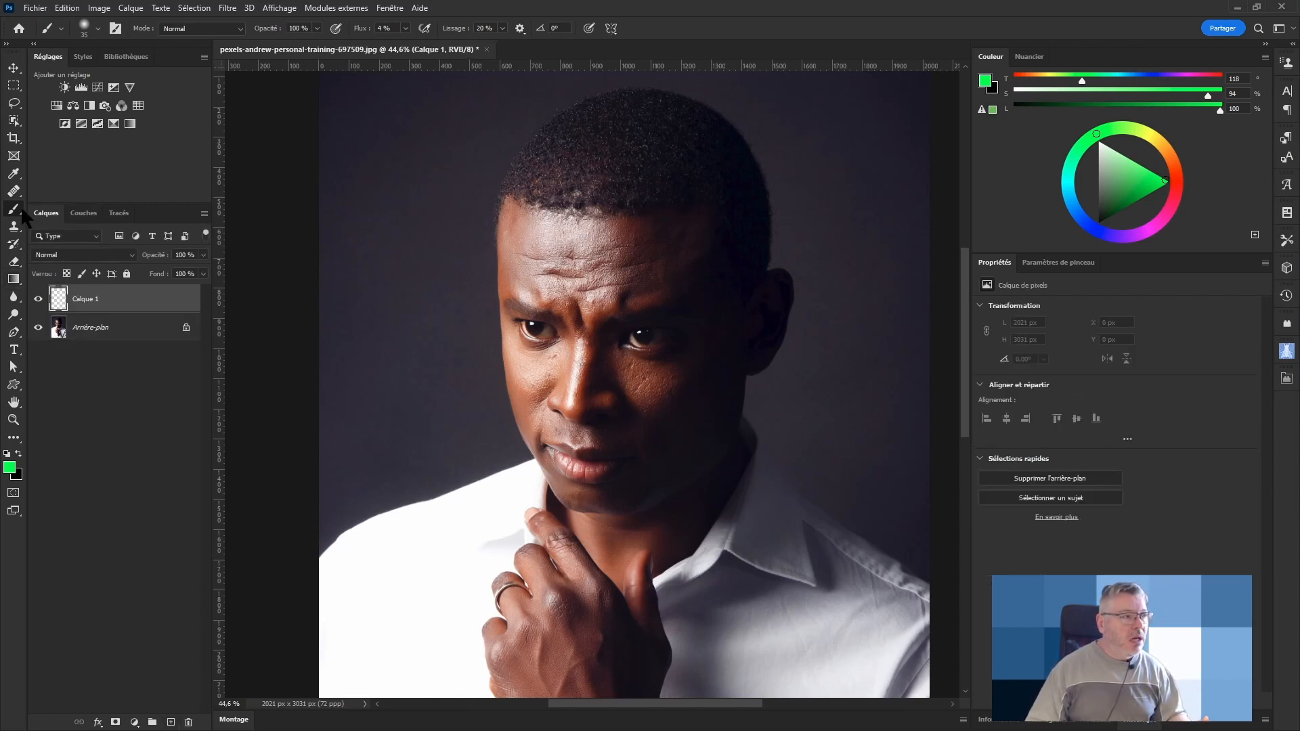
Step: Reset the Gradient tool's blend mode to Normal and set the Brush tool's blend mode to Couleur
click(12, 280)
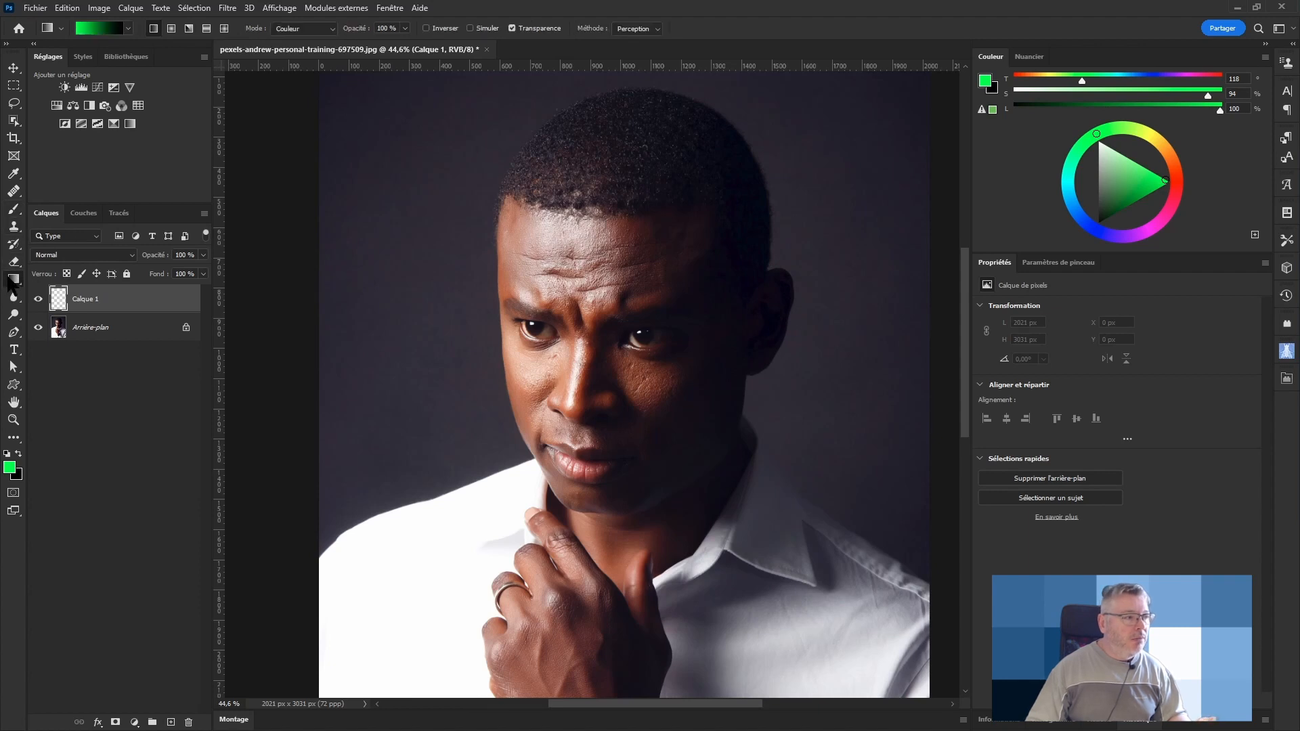
click(317, 33)
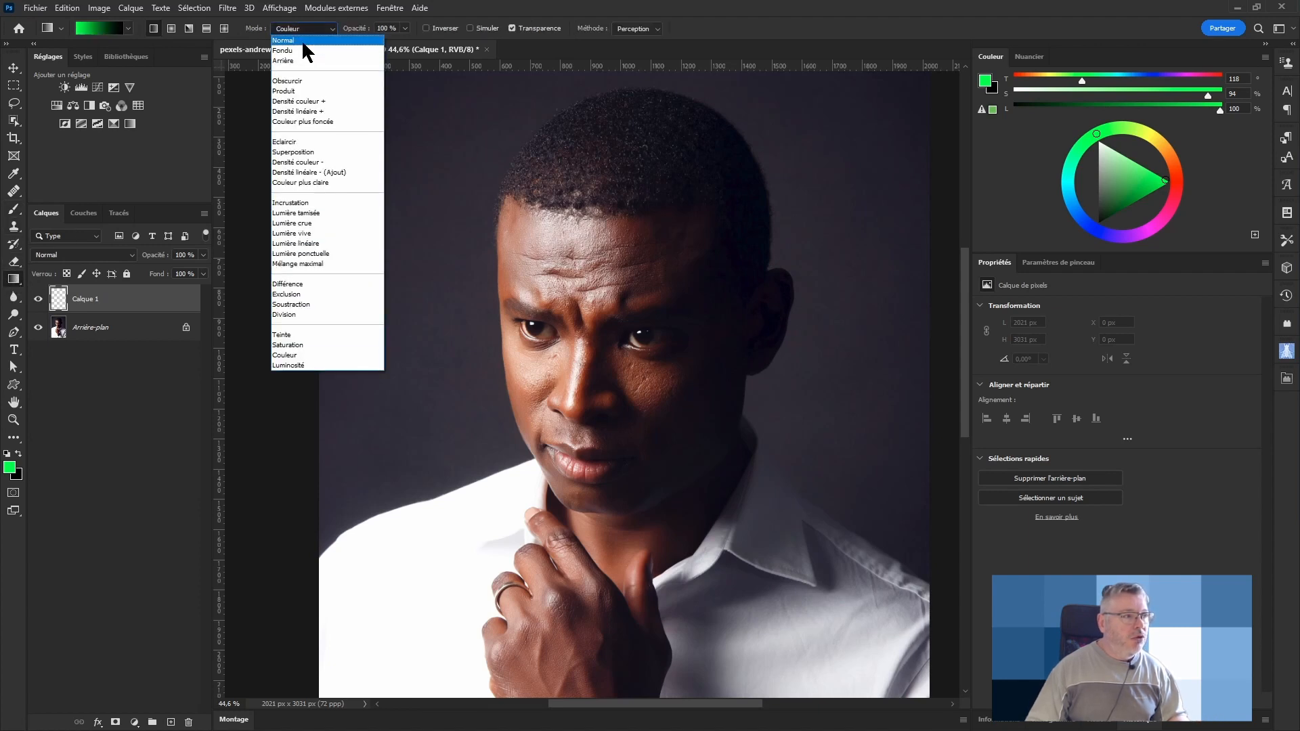
click(302, 40)
click(14, 208)
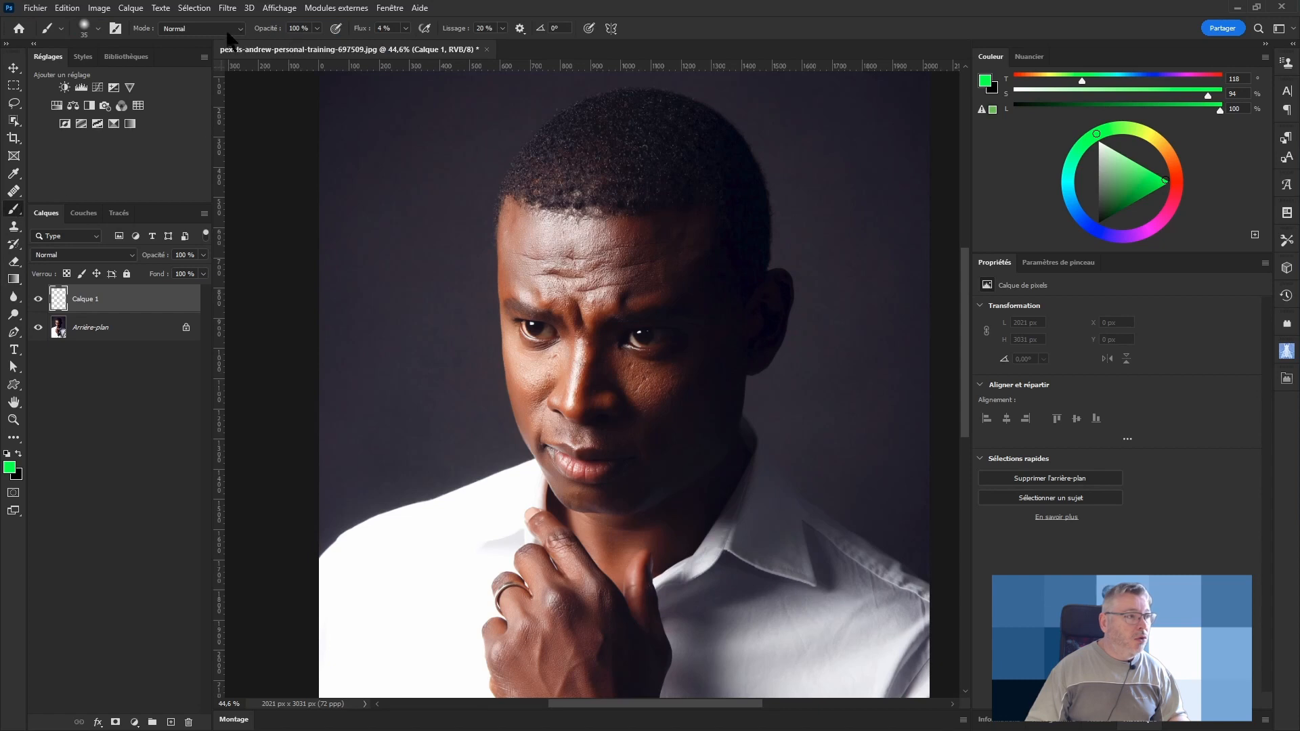
click(202, 28)
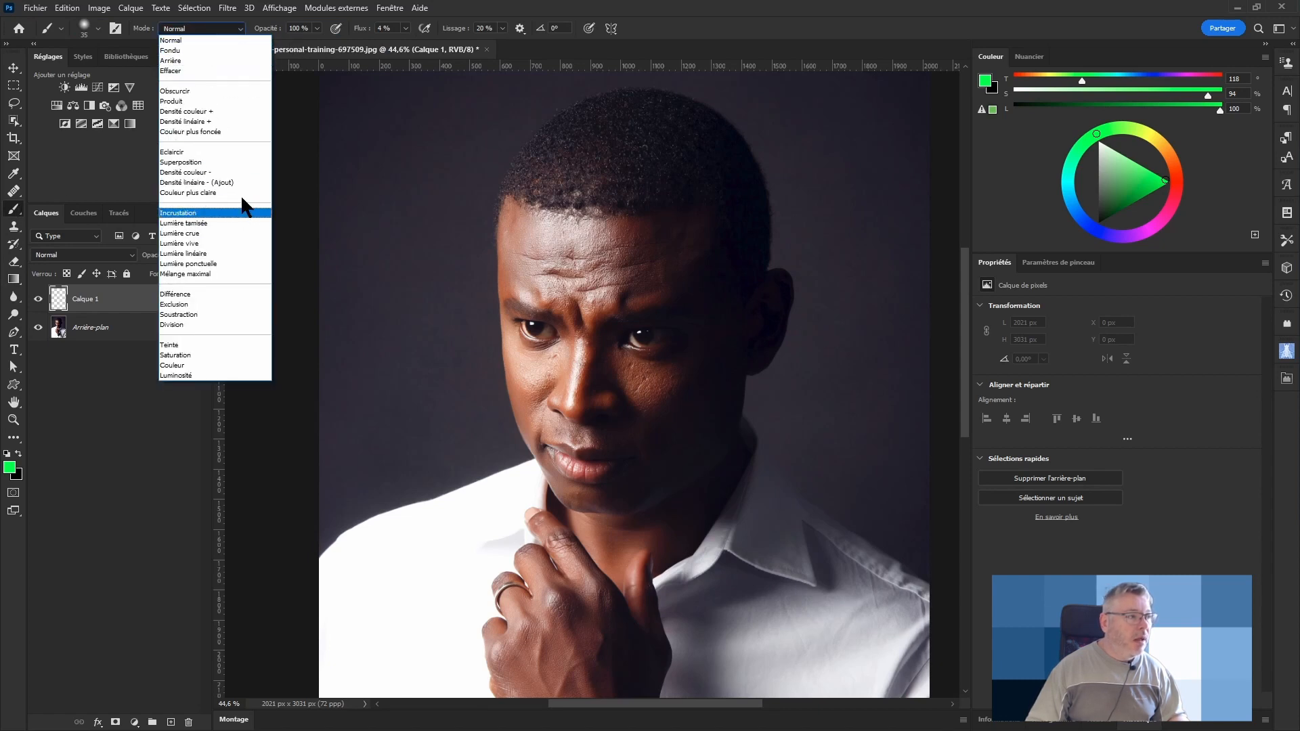
click(175, 365)
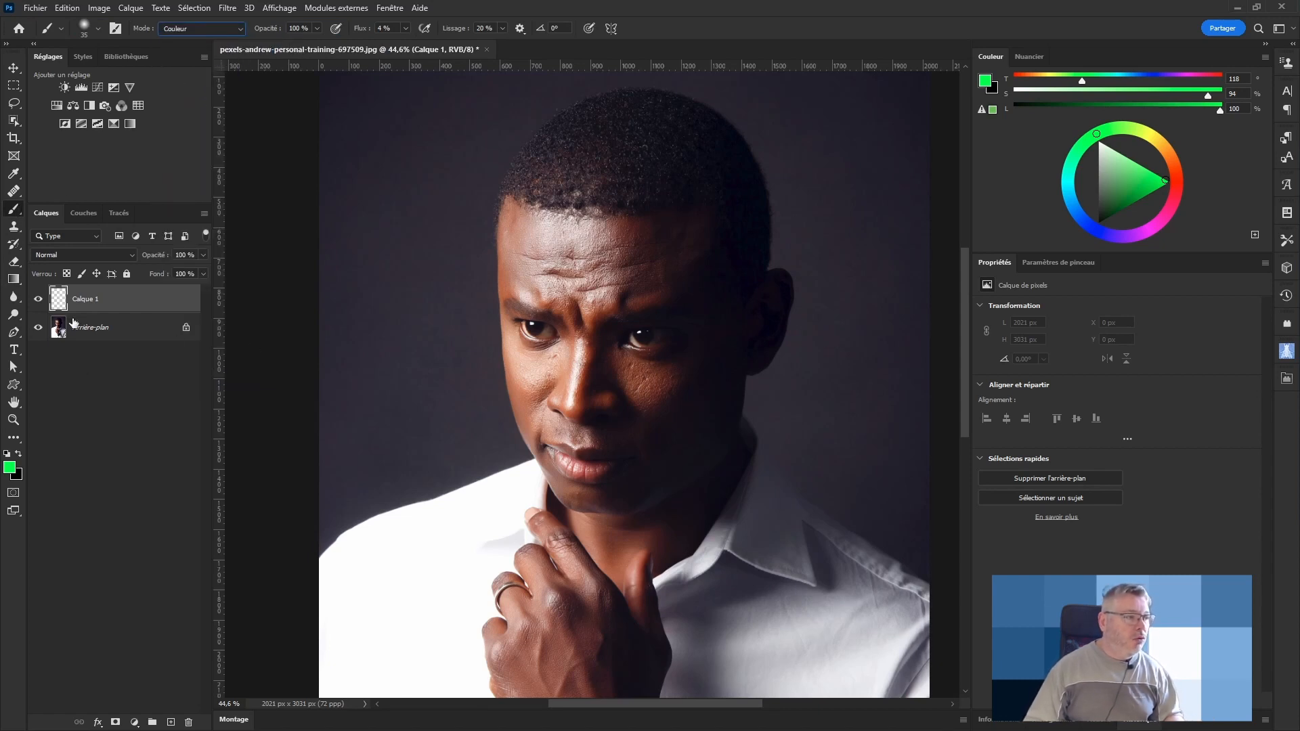
Step: Replace the empty Calque 1 layer with a duplicate of the background, and hide the original background
click(113, 333)
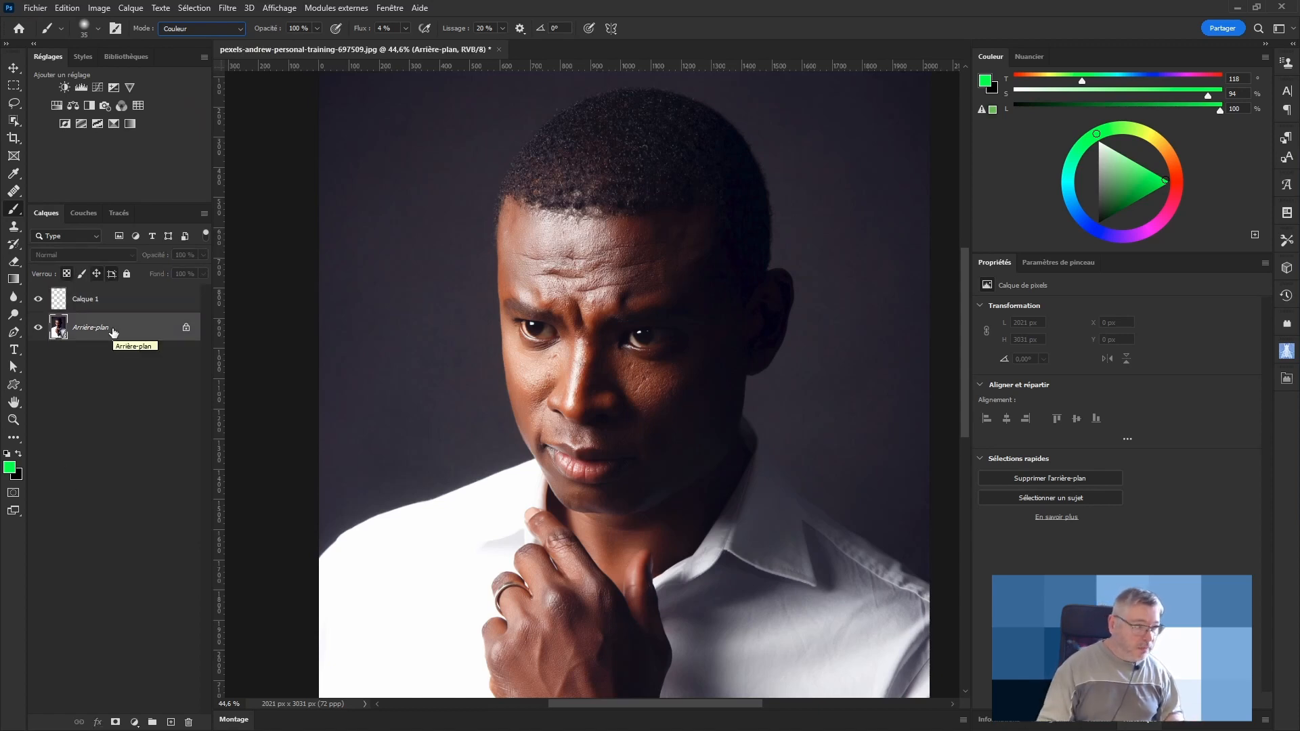
key(ctrl+j)
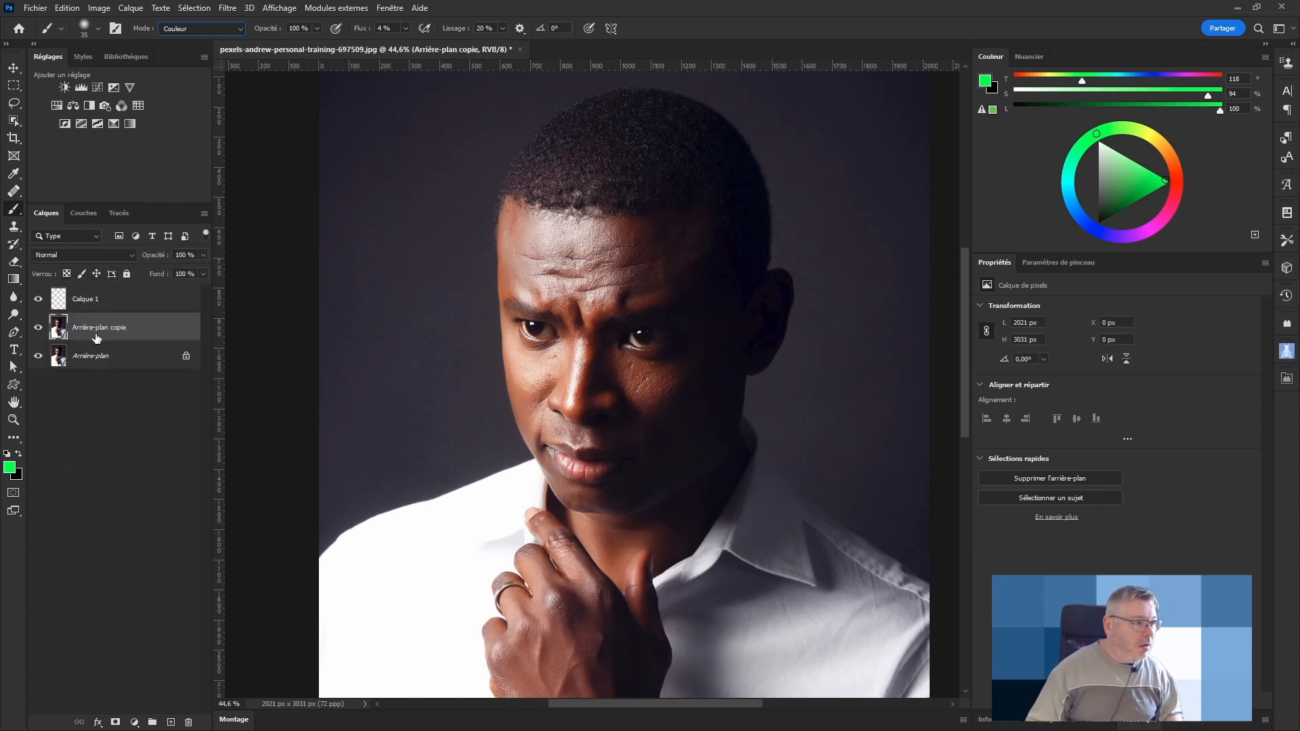
drag(112, 302, 188, 721)
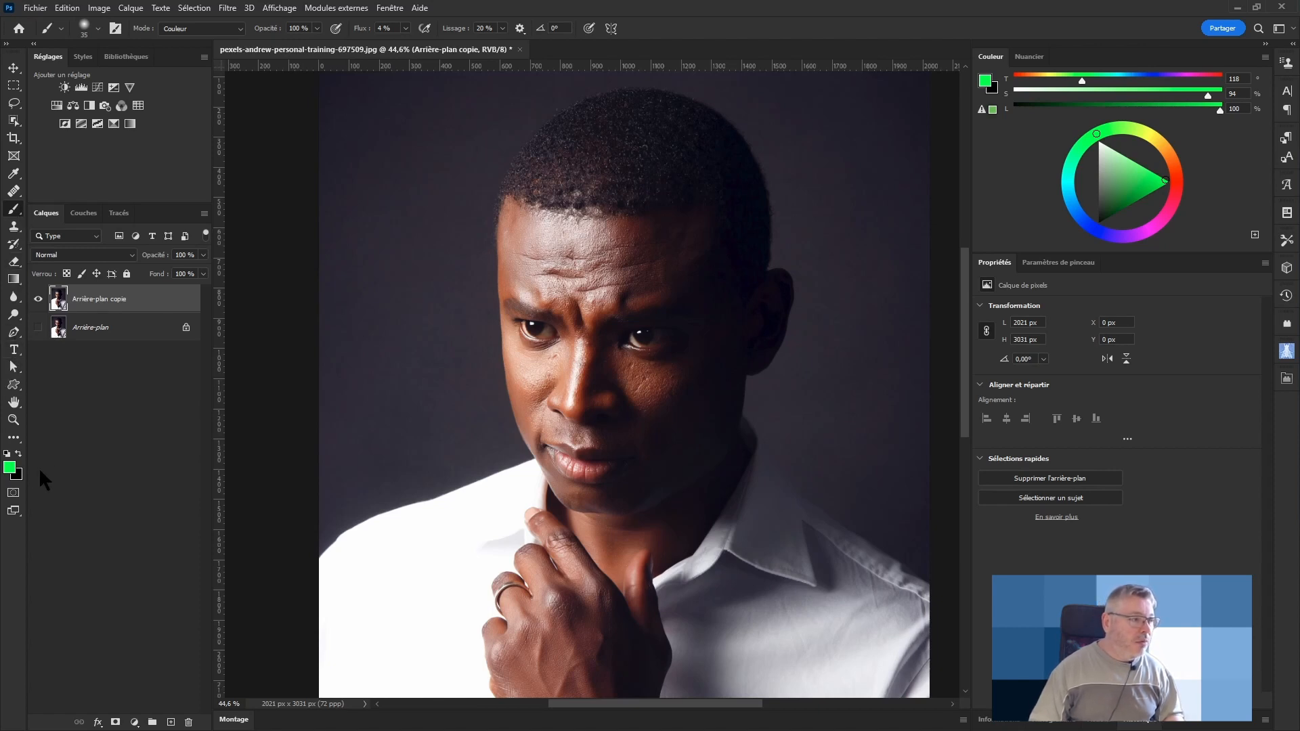
Step: Set the brush's blend mode to Teinte and try a green stroke on the forehead with a 147 px brush at 4% flow
click(201, 29)
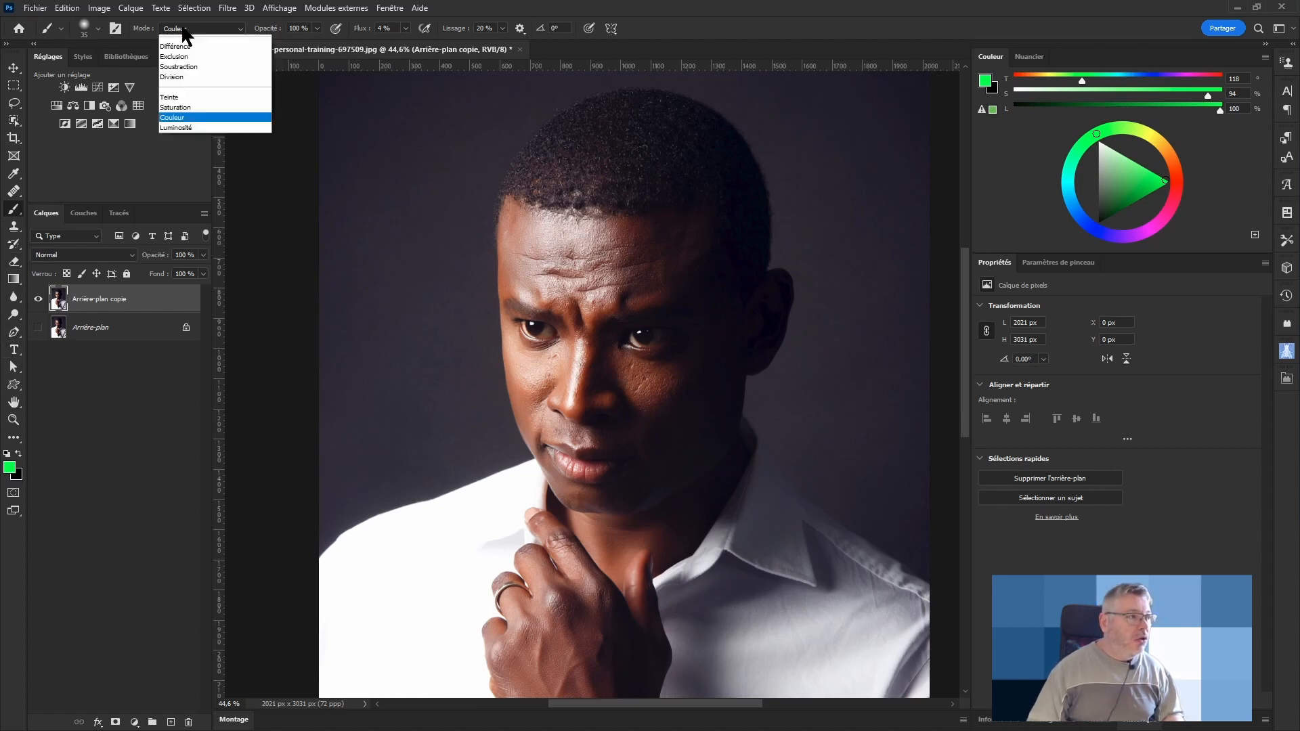
click(189, 345)
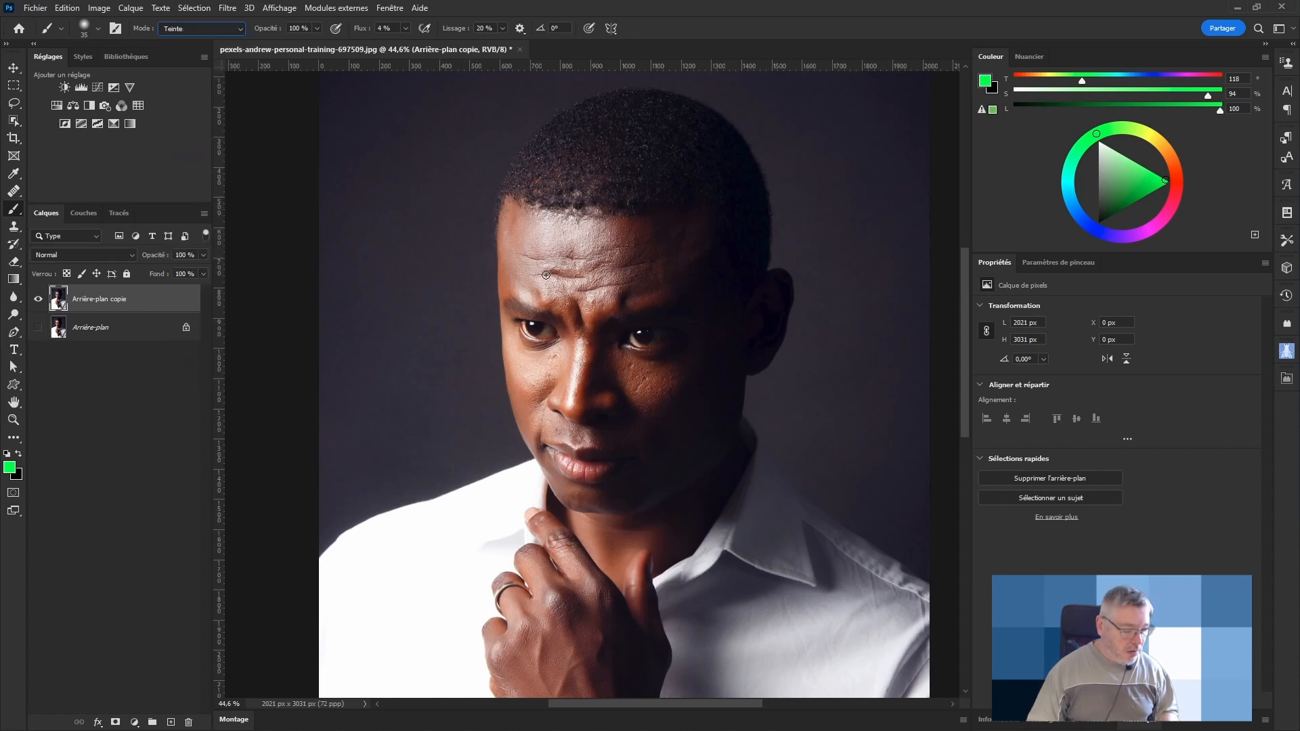
drag(546, 275, 567, 263)
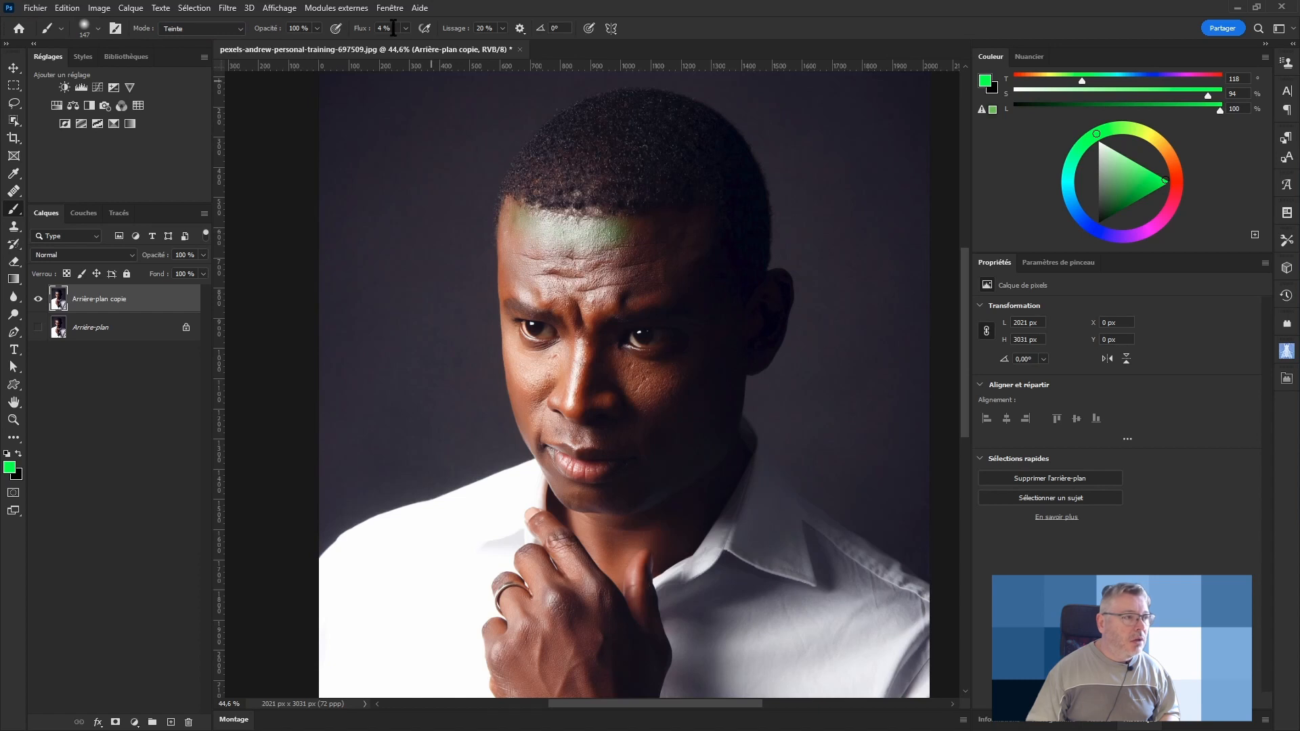
key(ctrl+z)
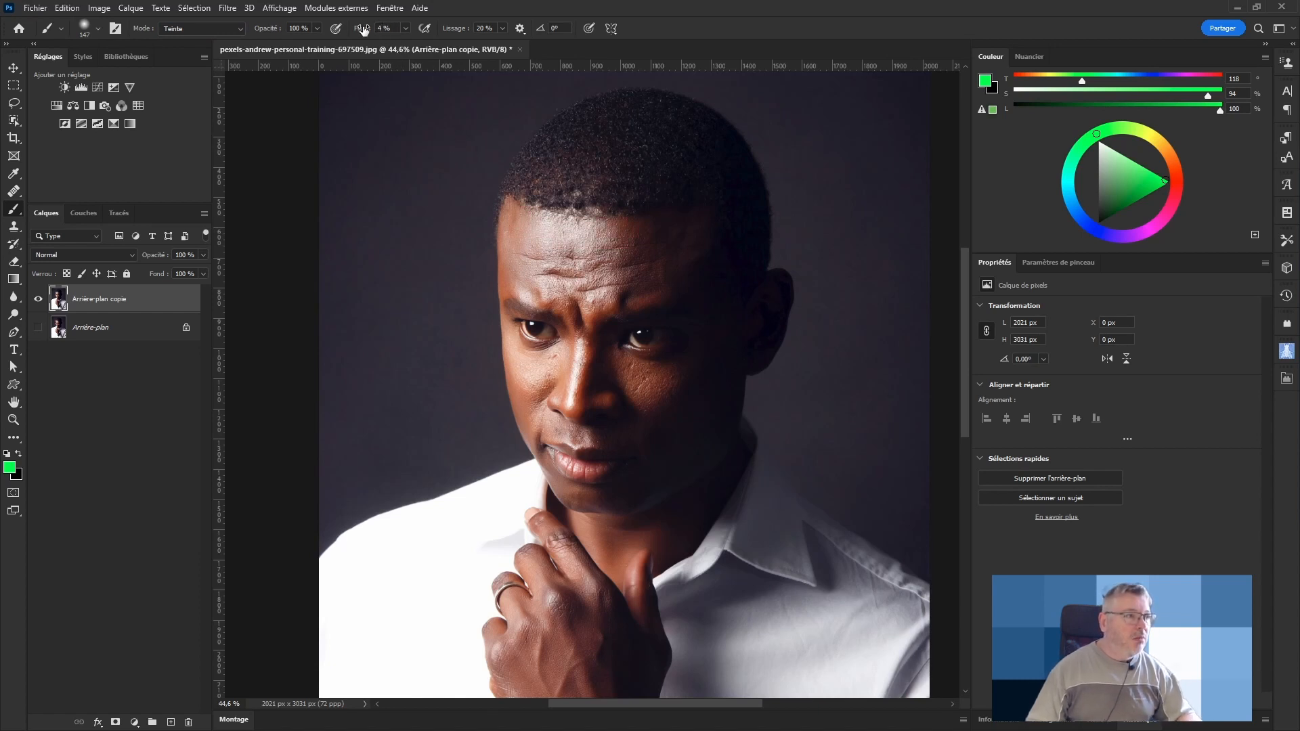
Step: Paint the forehead, nose and cheeks green on the background copy at 100% flow, and compare with the layer hidden
drag(364, 29, 872, 58)
mouse_move(513, 213)
mouse_down()
mouse_move(612, 238)
mouse_move(673, 232)
mouse_move(647, 248)
mouse_move(519, 240)
mouse_move(522, 284)
mouse_move(673, 277)
mouse_up()
mouse_move(599, 321)
mouse_down()
mouse_move(574, 385)
mouse_move(523, 370)
mouse_move(531, 411)
mouse_move(589, 433)
mouse_up()
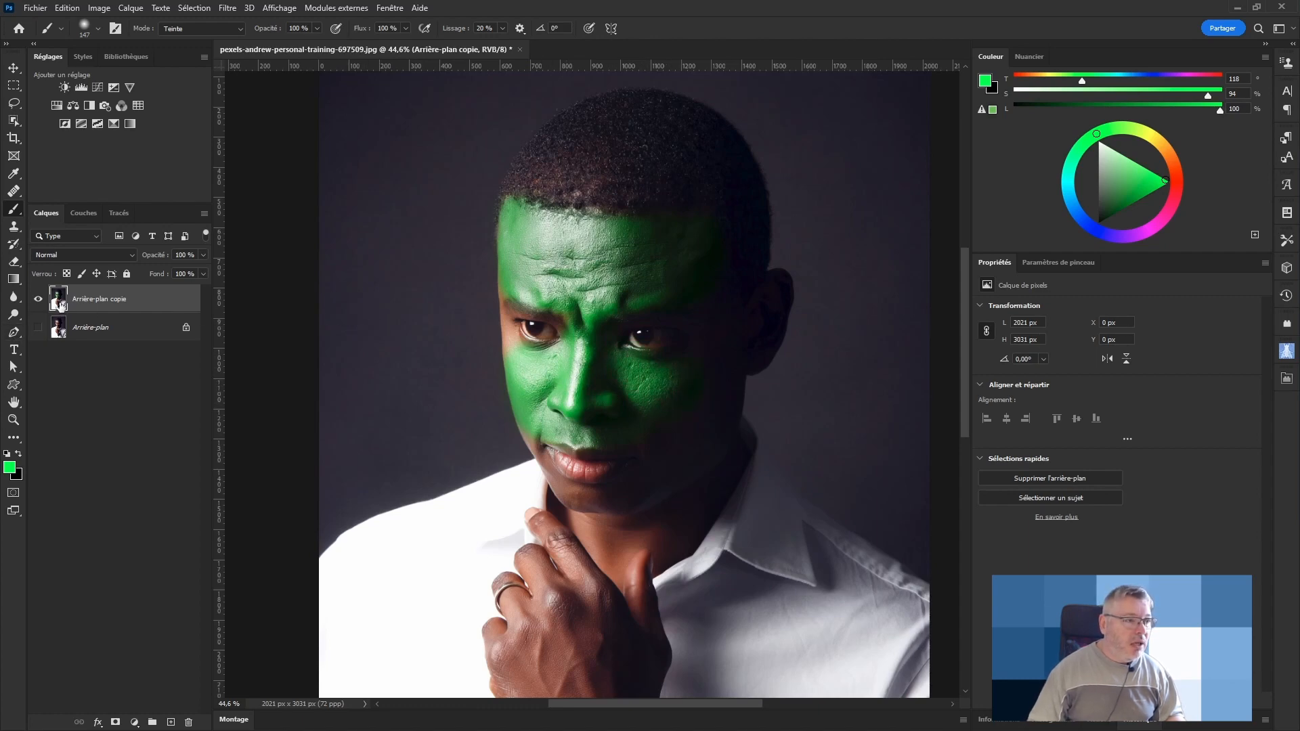
click(39, 302)
click(40, 302)
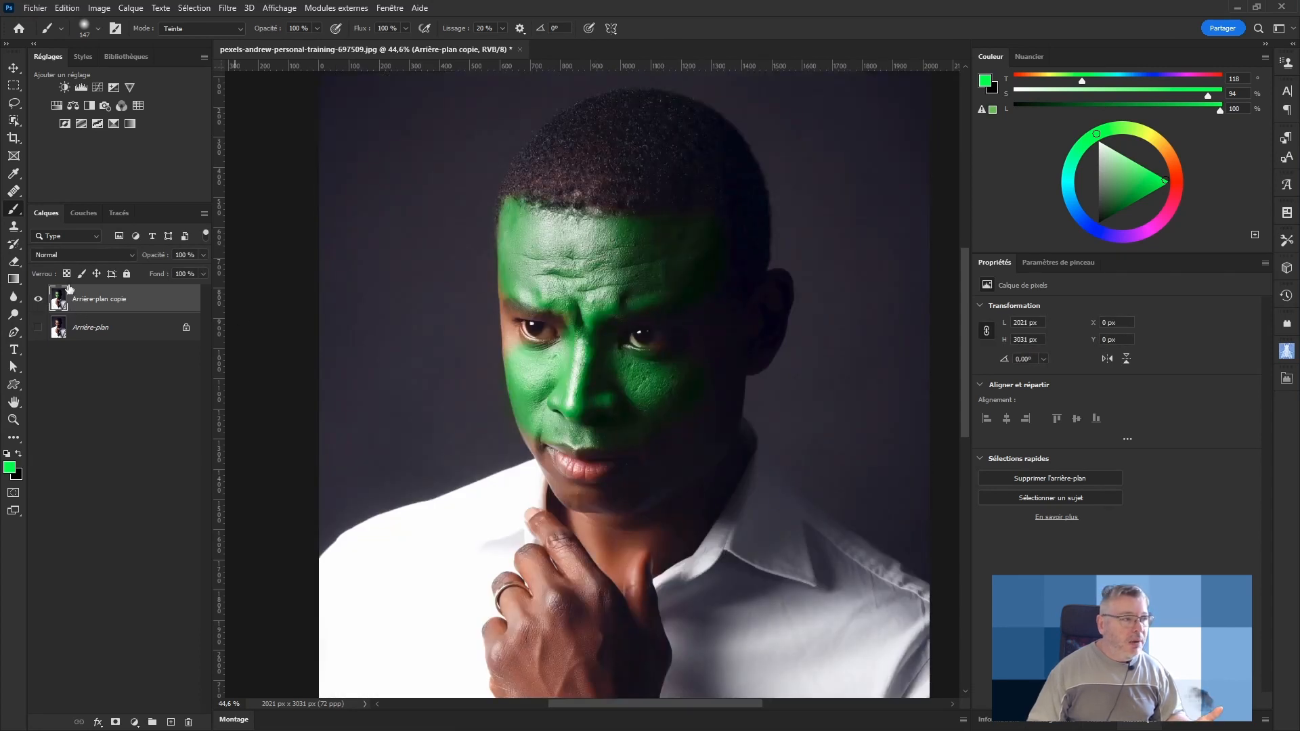
Step: Switch the brush's blend mode to Couleur and back to Normal, and deselect all layers
click(197, 25)
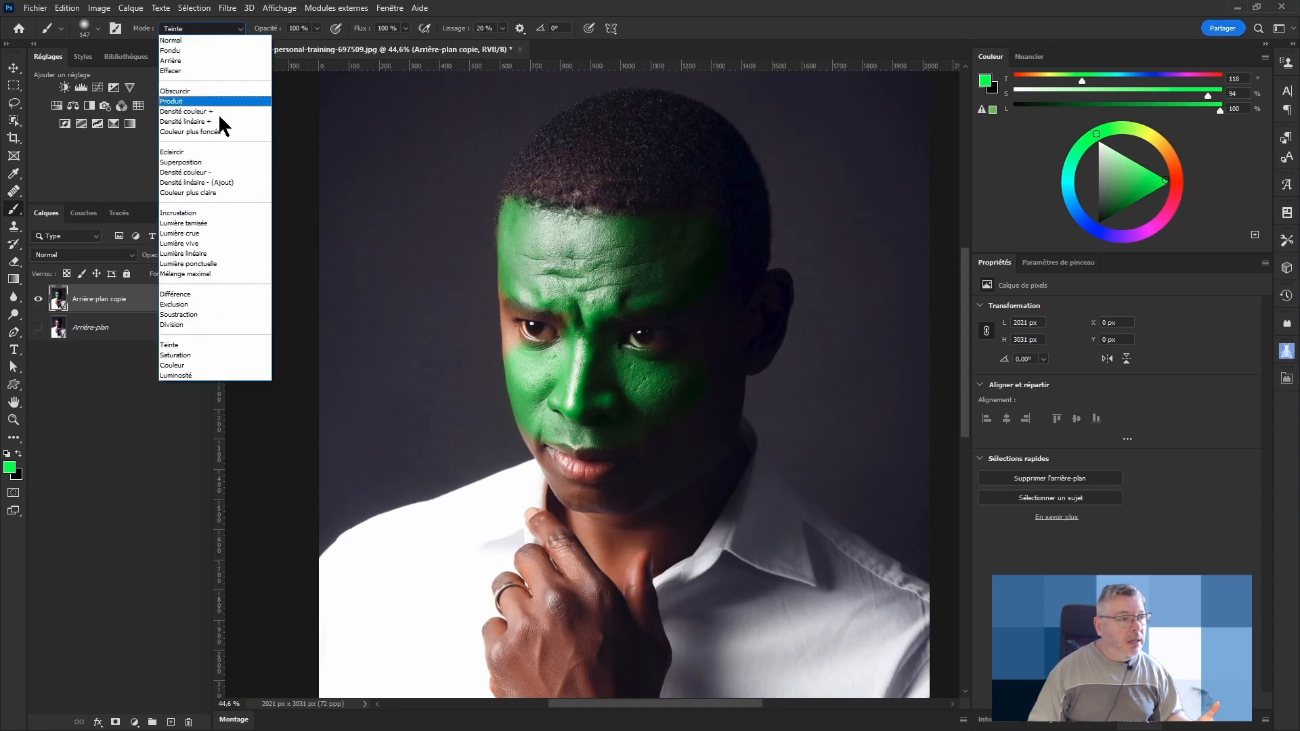
click(195, 359)
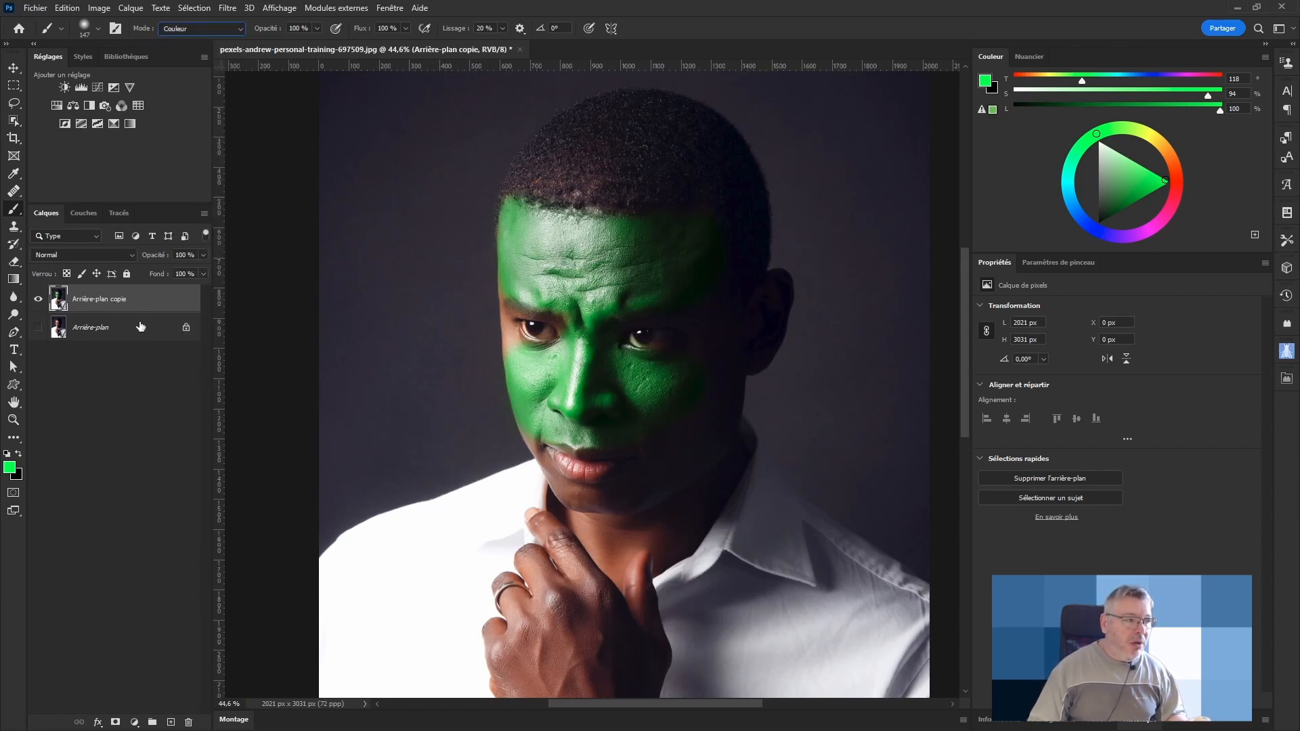
click(200, 29)
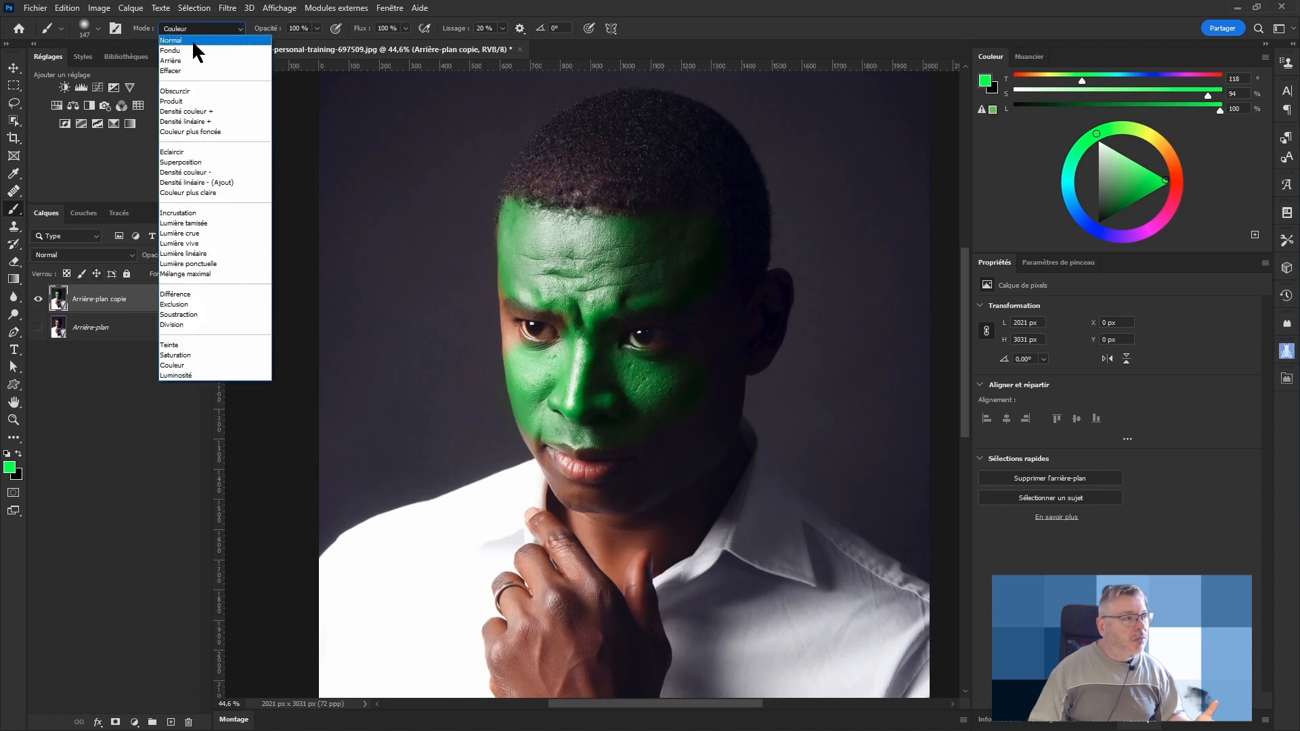
click(192, 38)
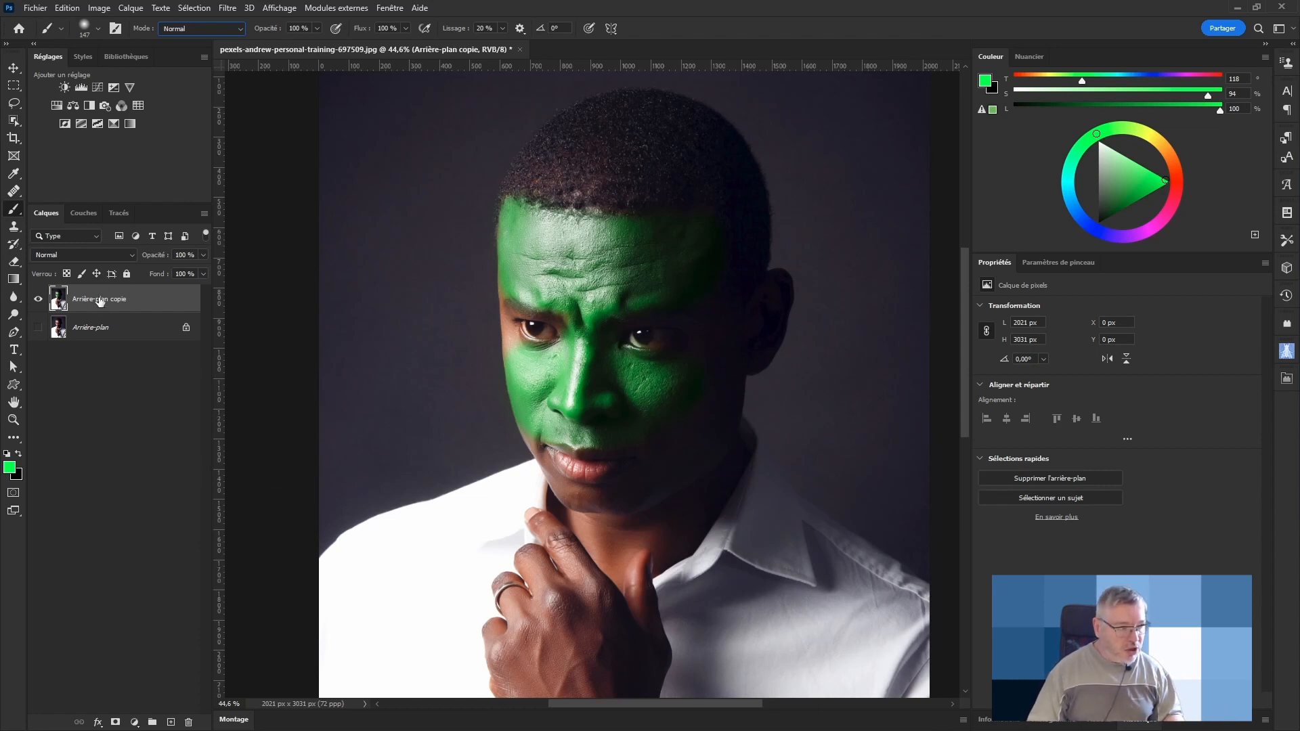
click(149, 425)
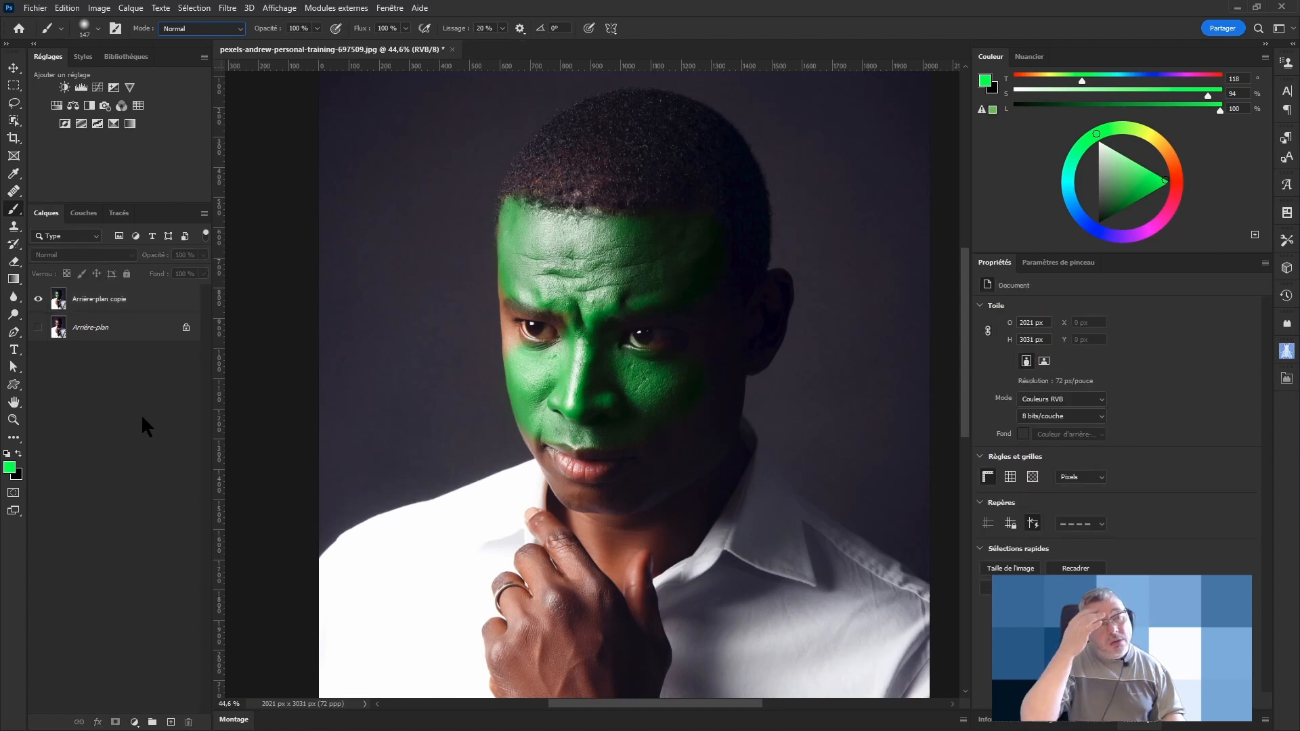